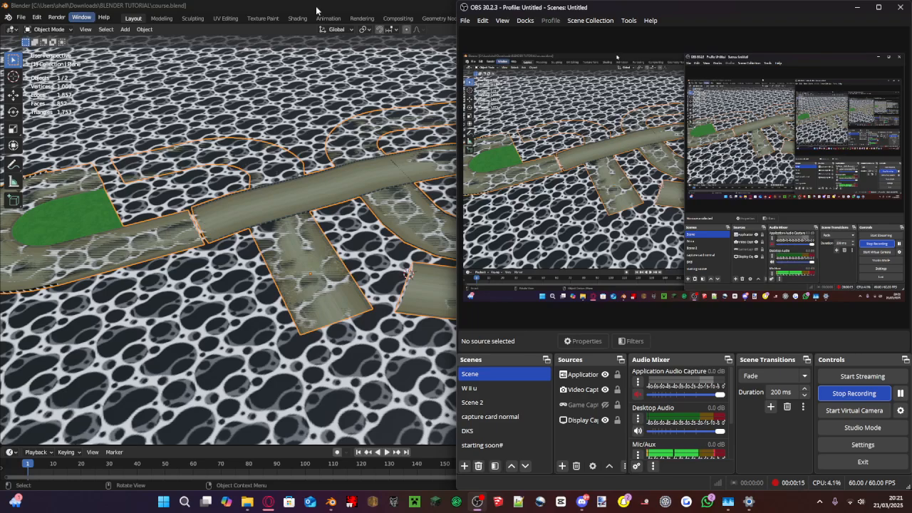
- Switch to Blender and examine the race track model around the road crossing
click(385, 305)
click(349, 302)
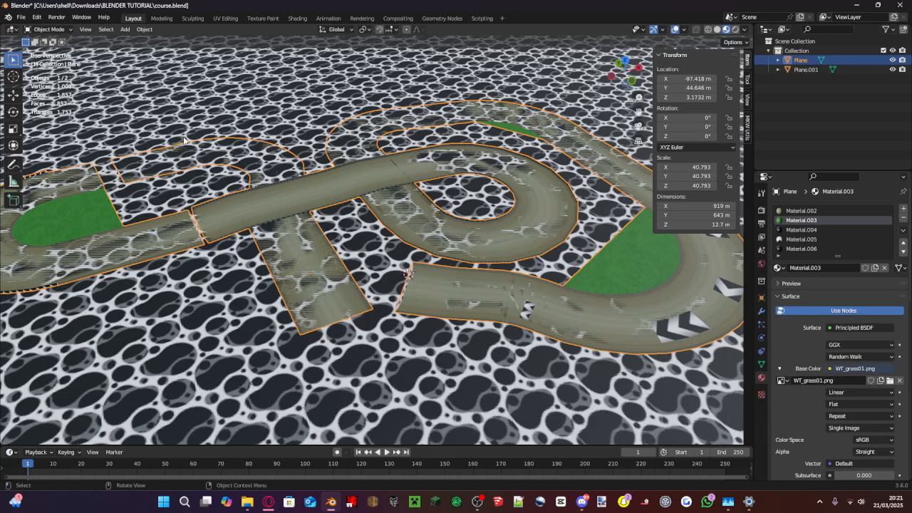
scroll(183, 141, down, 6)
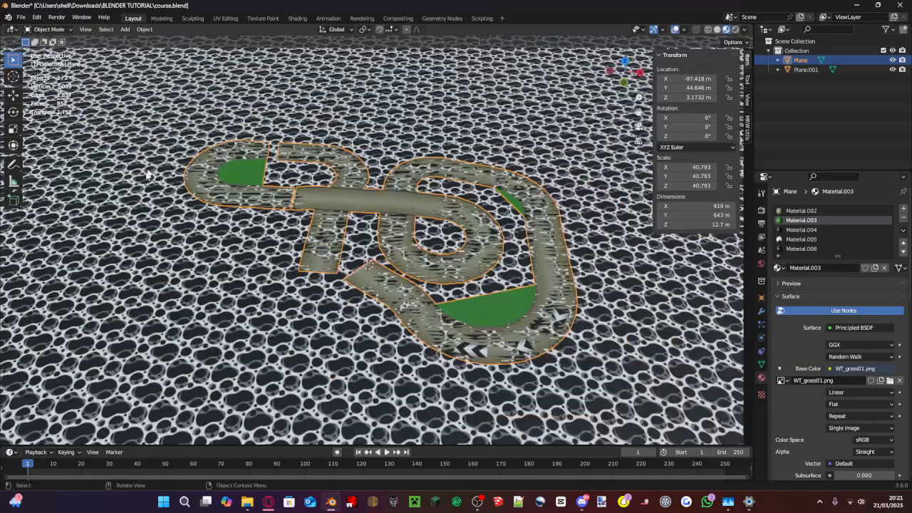
scroll(366, 285, up, 8)
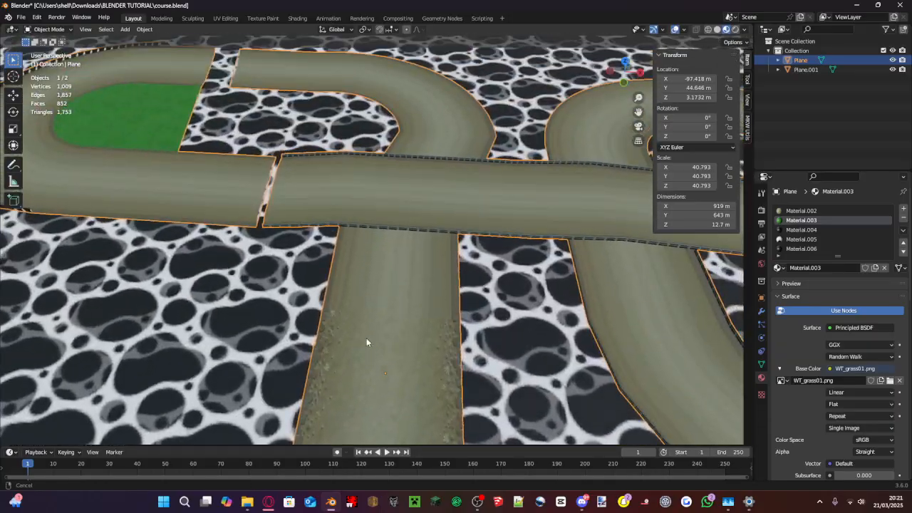
middle_drag(366, 342, 339, 238)
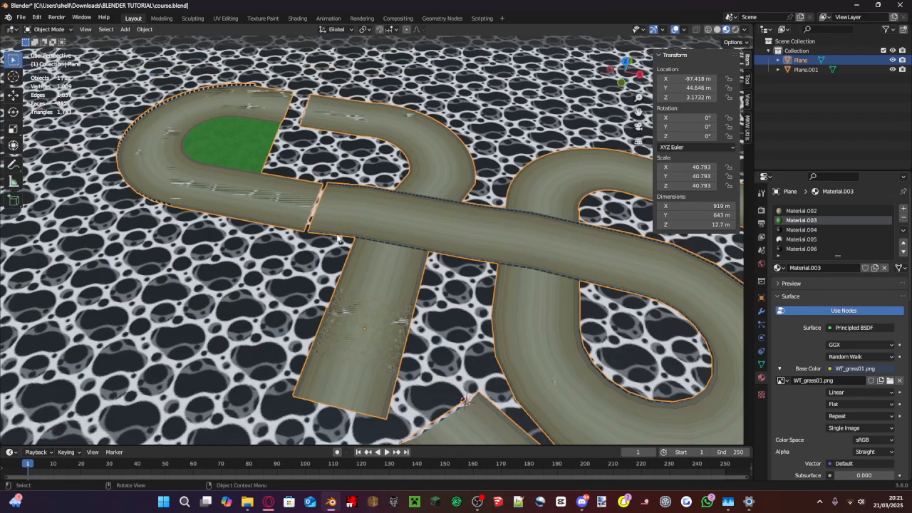
key(Tab)
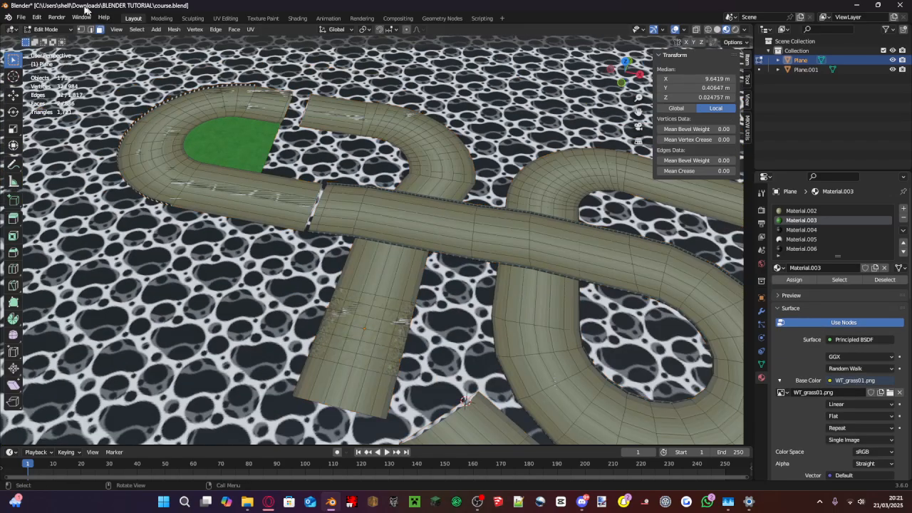
click(628, 60)
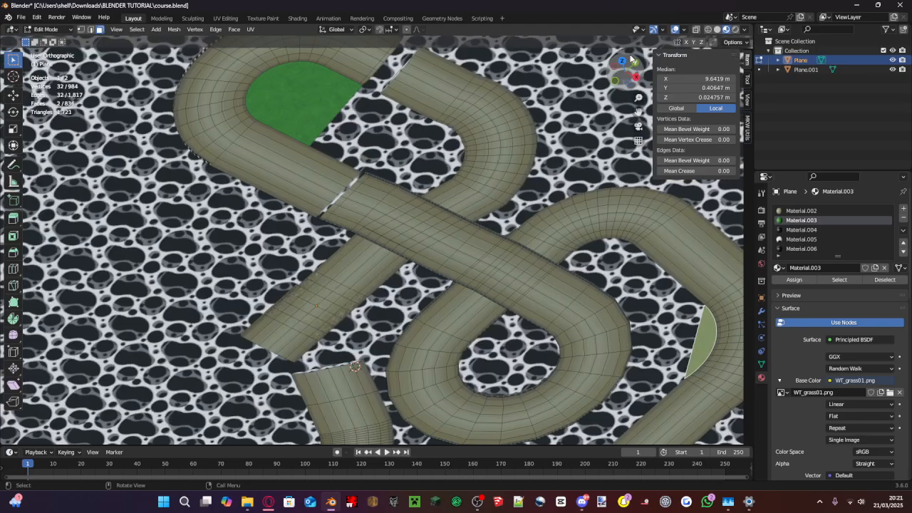
click(627, 59)
click(627, 59)
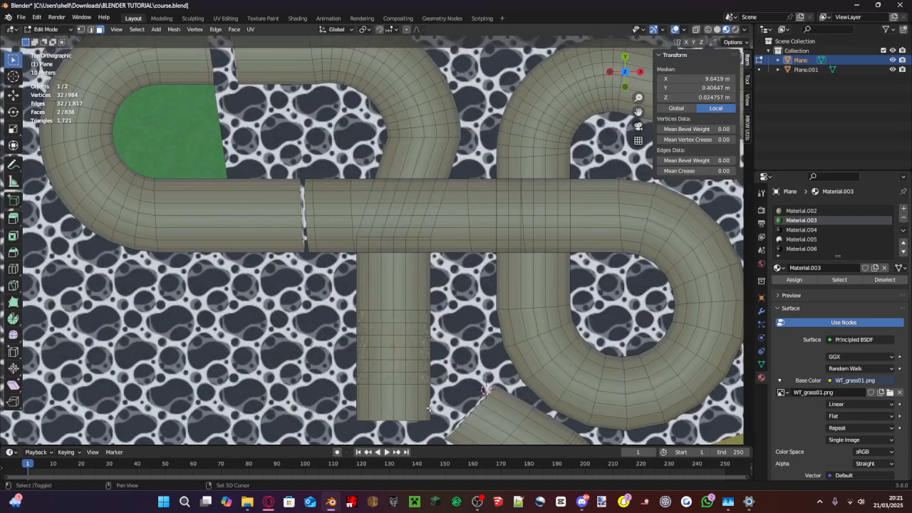
key(l)
scroll(426, 307, down, 3)
middle_drag(430, 187, 400, 165)
click(429, 129)
scroll(419, 224, up, 6)
click(416, 246)
scroll(416, 246, down, 5)
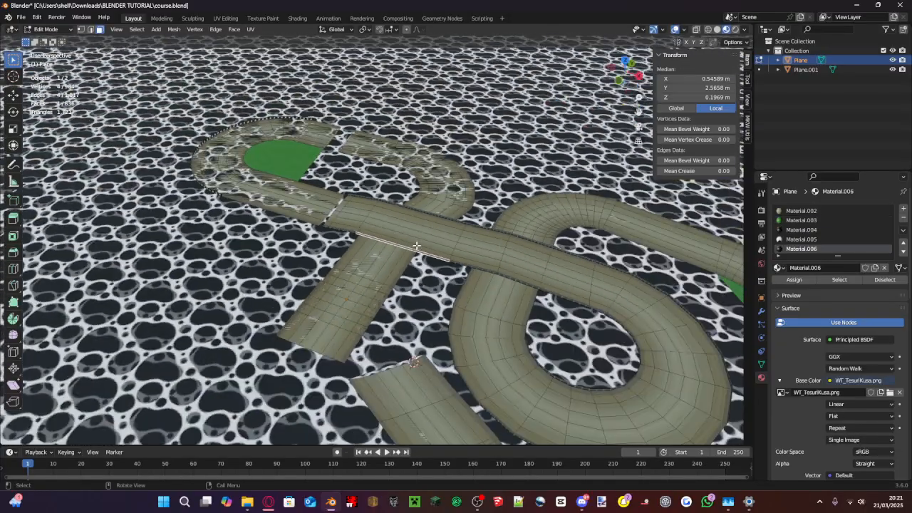
scroll(416, 246, down, 1)
click(475, 181)
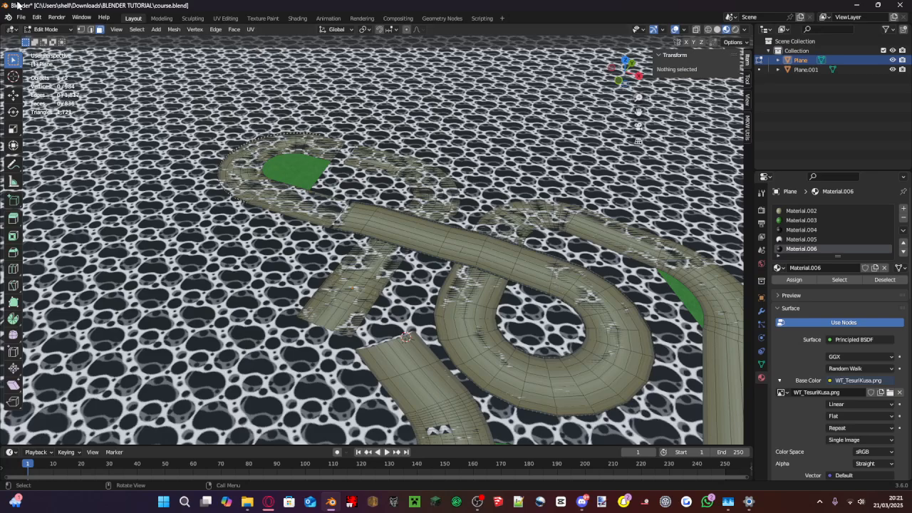
click(44, 29)
click(52, 40)
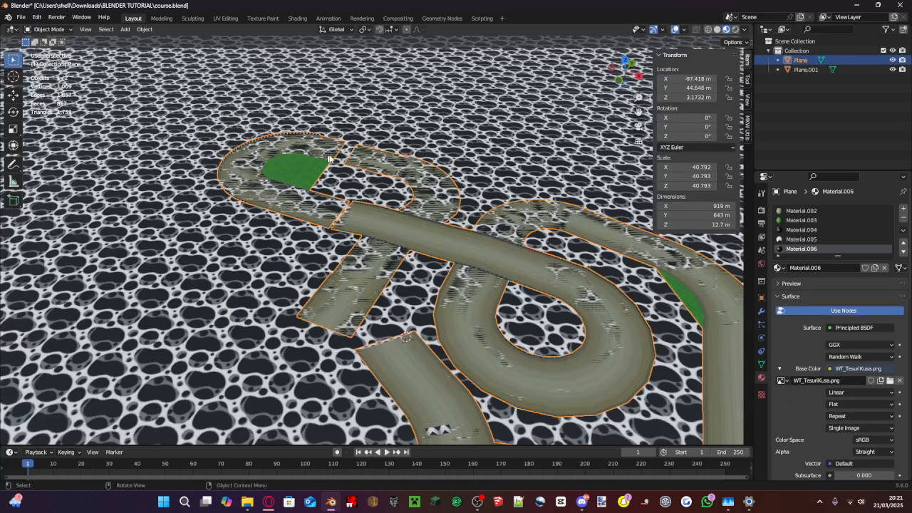
- Select the track and the surrounding wave-textured plane together and separate all their geometry by material in Edit Mode
shift+click(394, 136)
scroll(394, 136, down, 3)
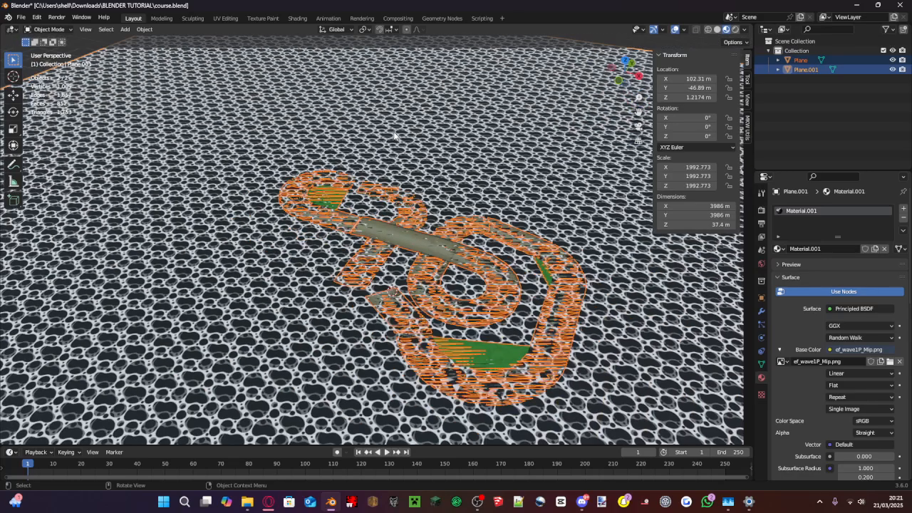
key(Tab)
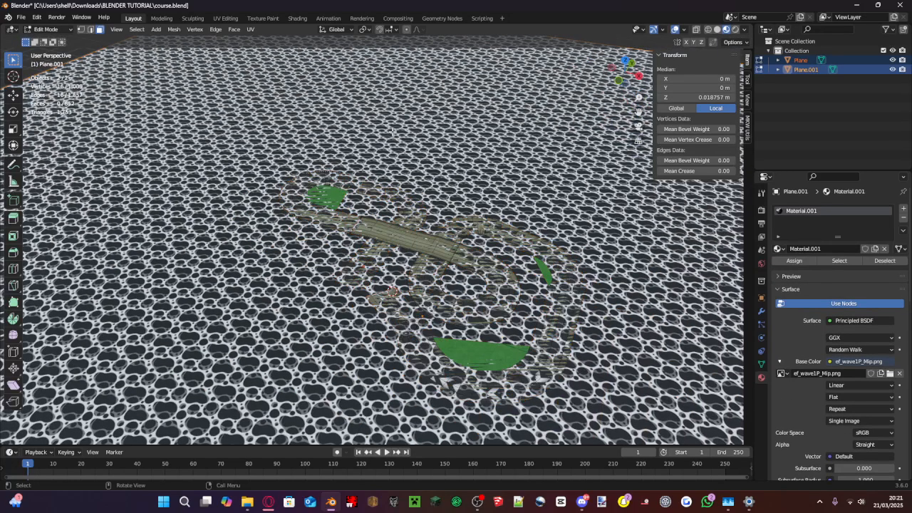
scroll(392, 134, up, 6)
scroll(380, 144, down, 7)
scroll(369, 155, up, 4)
scroll(368, 156, up, 3)
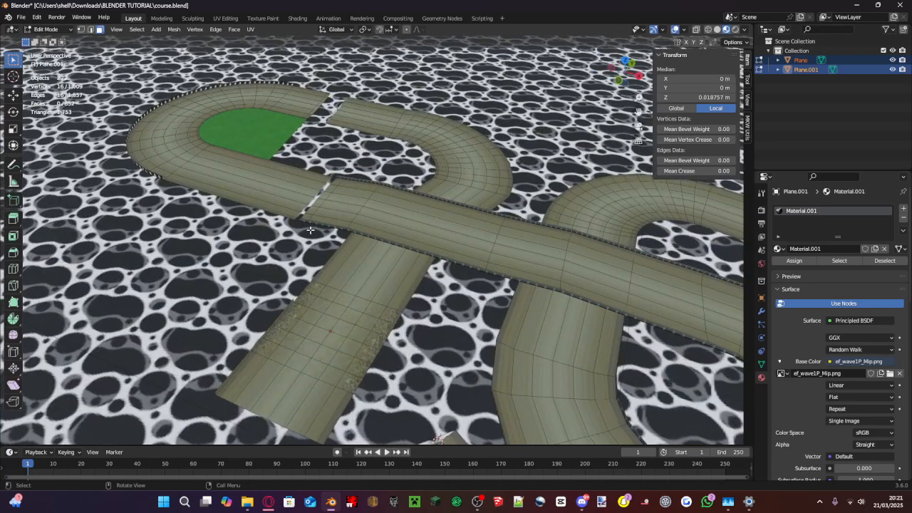
key(a)
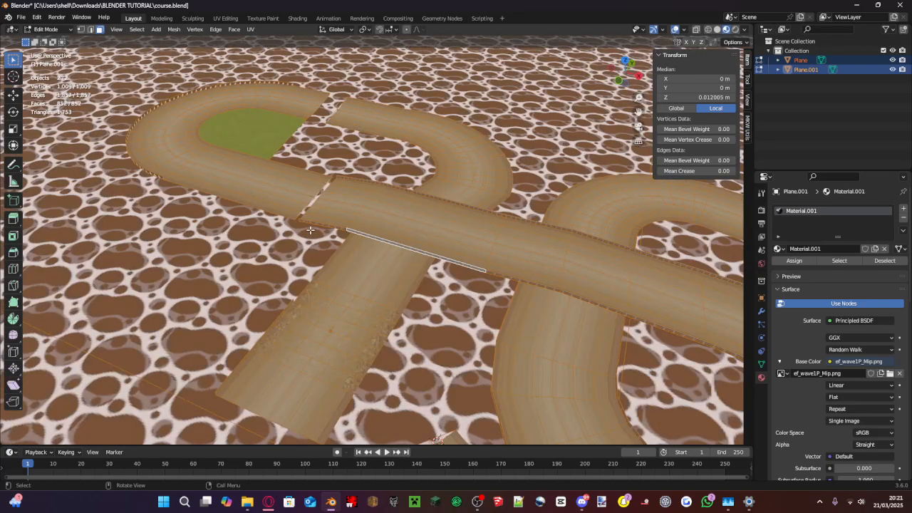
key(p)
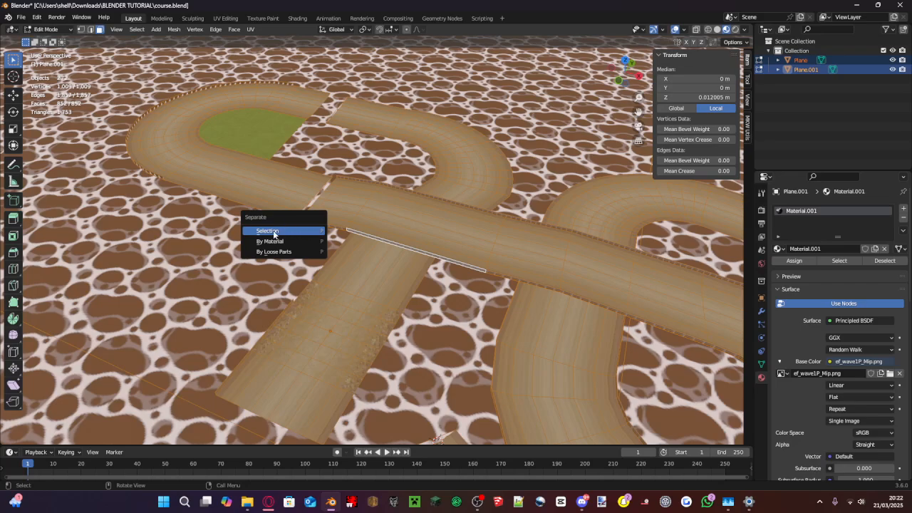
click(274, 251)
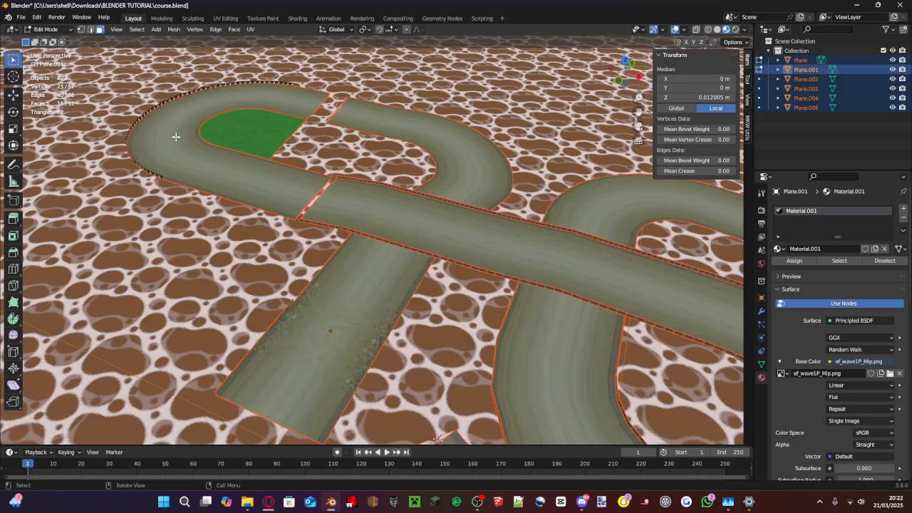
- Return to Object Mode and select the separated road object
click(64, 30)
click(62, 41)
click(344, 208)
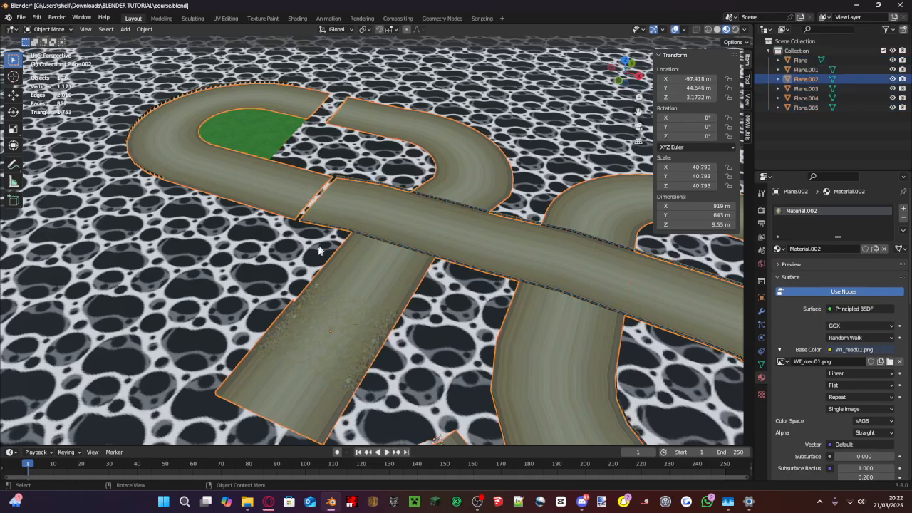
middle_drag(319, 250, 495, 299)
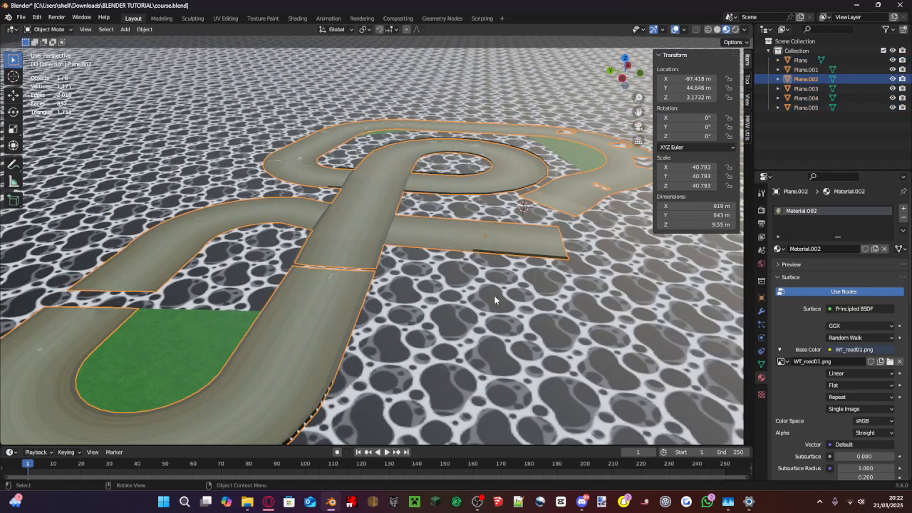
- Delete the road object and the grass object in turn as a test, undoing each deletion
key(x)
key(ctrl+z)
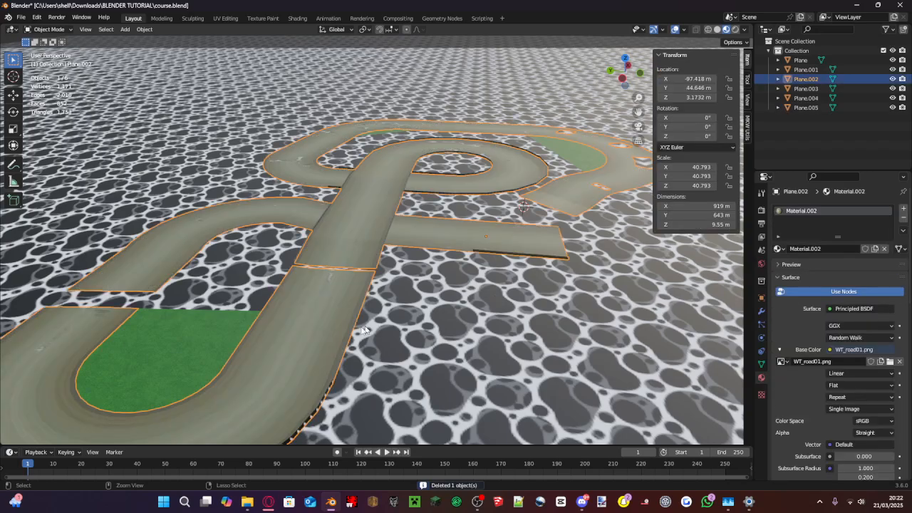
click(158, 322)
key(Delete)
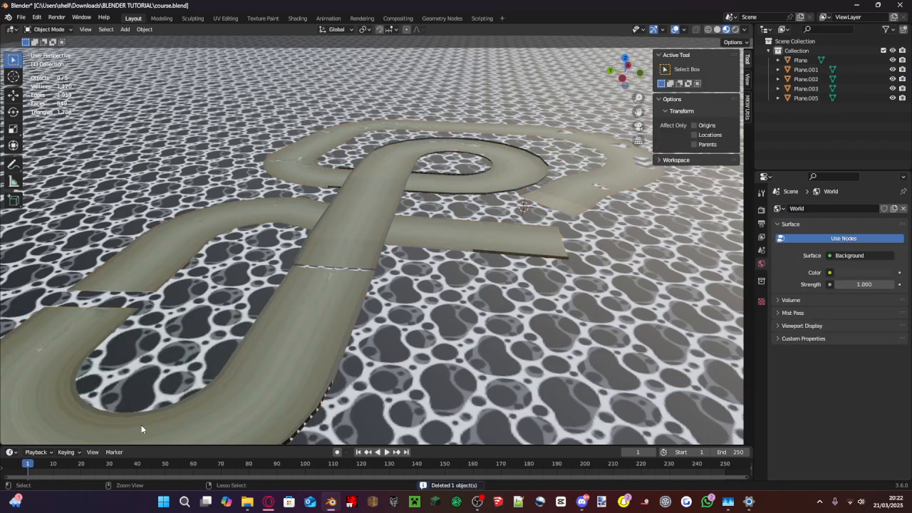
key(ctrl+z)
- Open the road object in Edit Mode and show the whole track in top view
shift+middle_drag(260, 341, 401, 346)
click(466, 342)
key(Tab)
middle_drag(466, 342, 381, 345)
scroll(381, 345, down, 5)
click(625, 63)
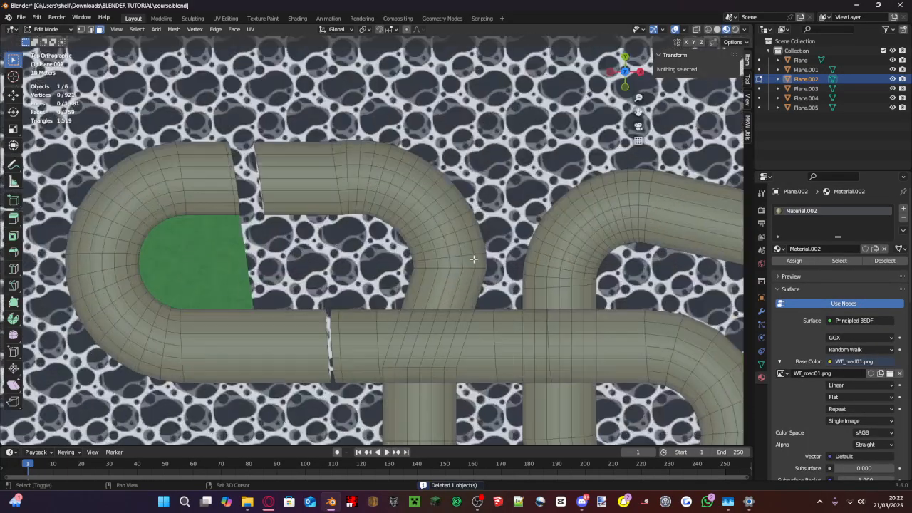
shift+middle_drag(472, 258, 435, 158)
scroll(437, 161, down, 3)
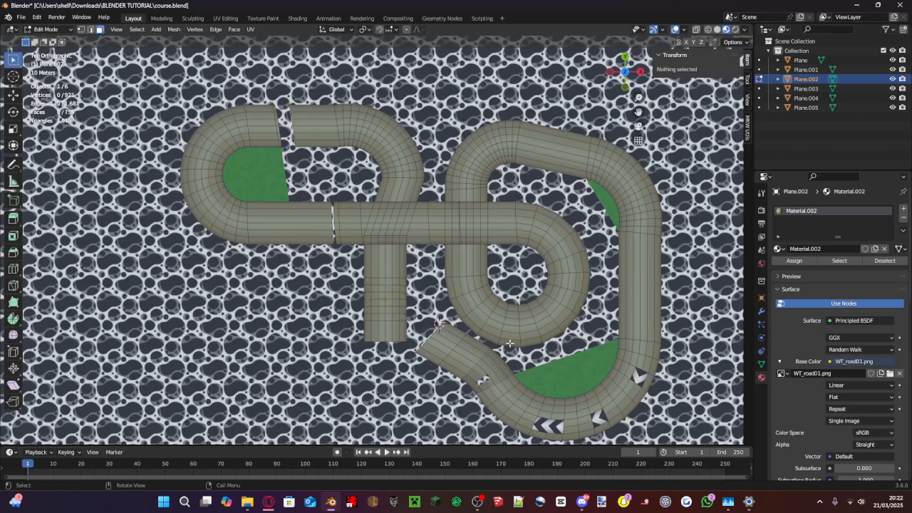
- Select all the road faces and unwrap their UVs
key(a)
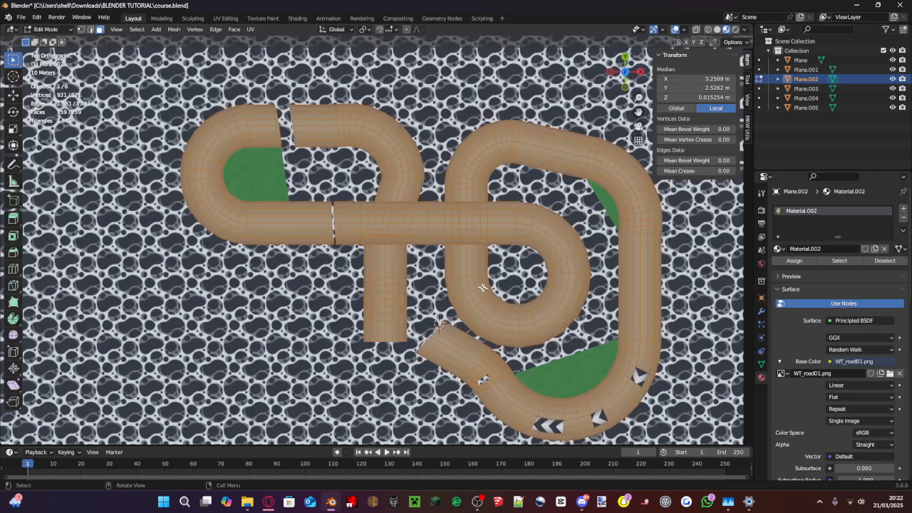
key(u)
click(436, 213)
scroll(436, 212, up, 6)
scroll(438, 213, down, 5)
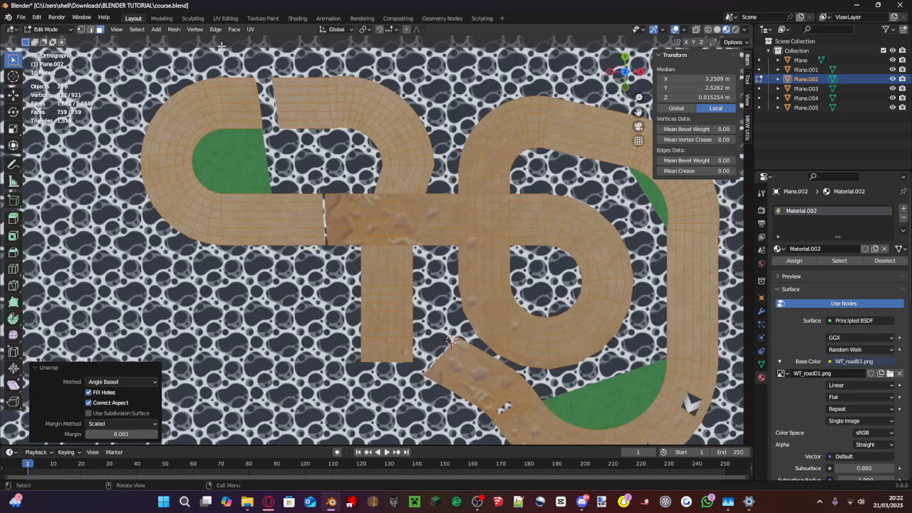
- Straighten all the road's UV islands in the UV Editing workspace with the UV Squares option To Grid By Shape
click(226, 19)
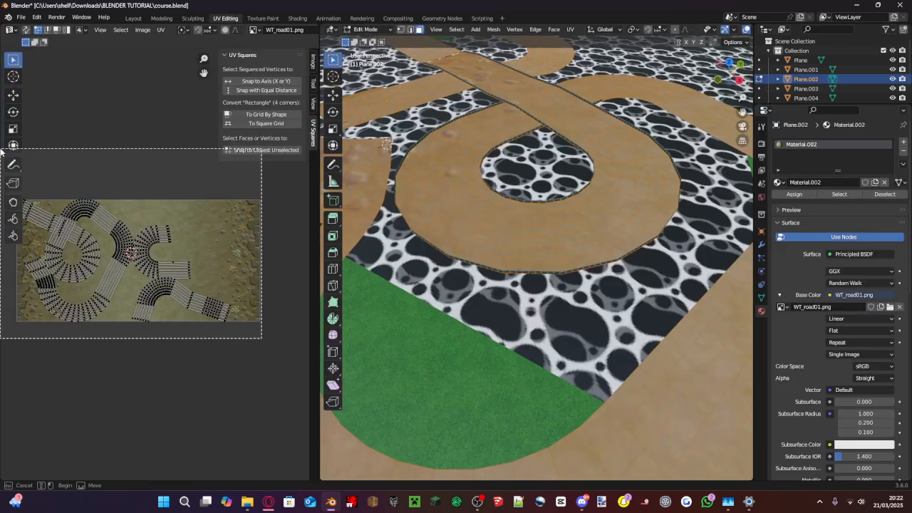
key(a)
click(265, 115)
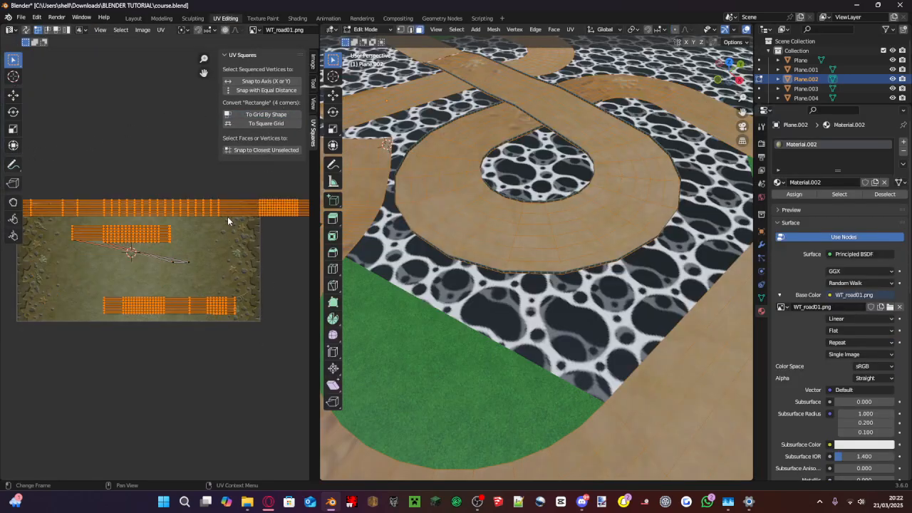
scroll(227, 218, up, 3)
scroll(215, 249, down, 2)
click(172, 260)
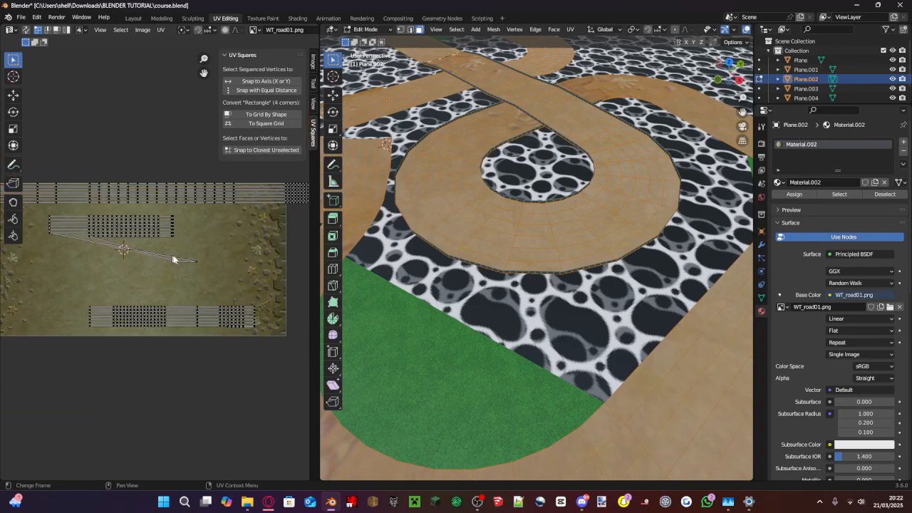
drag(227, 283, 163, 245)
scroll(162, 245, down, 3)
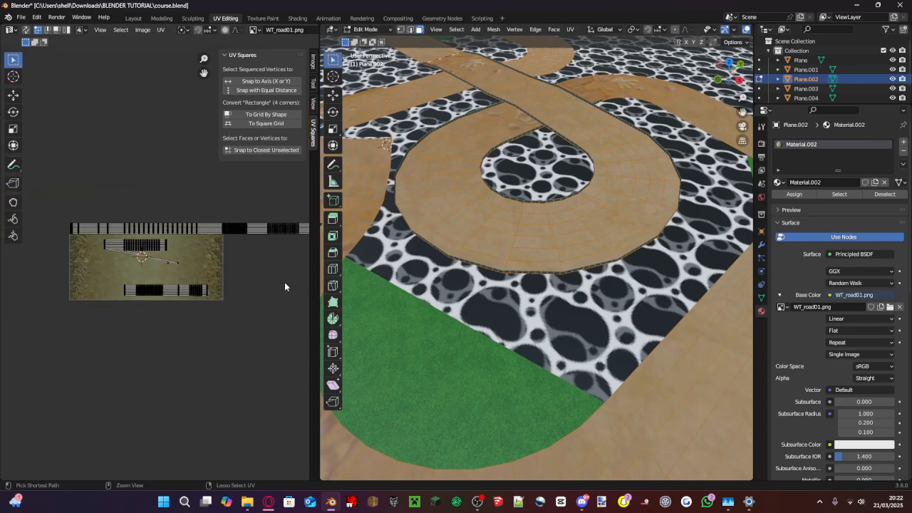
- Undo the grid straightening of the road's UV islands
key(ctrl+z)
key(ctrl+z)
key(ctrl+z)
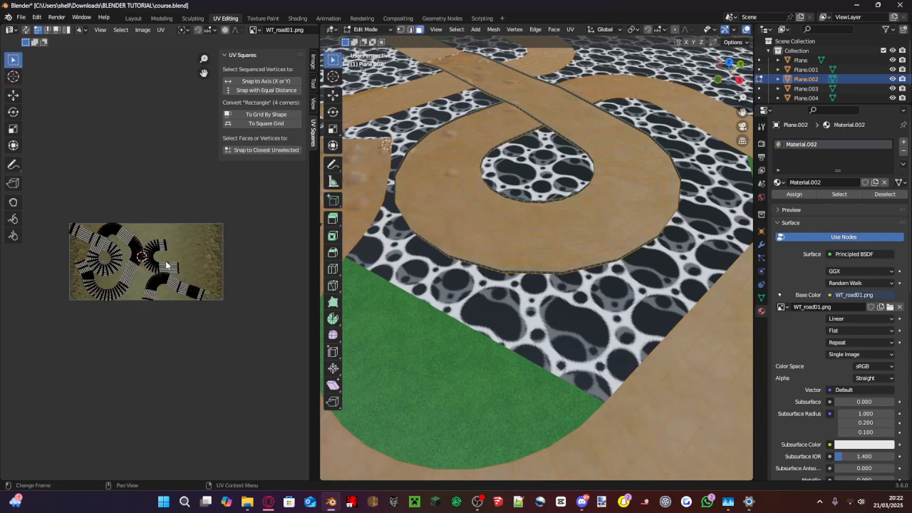
- Unwrap all the road faces once more, and undo the unwraps to restore the original UV layout
scroll(229, 257, up, 3)
scroll(288, 251, down, 2)
scroll(500, 233, down, 5)
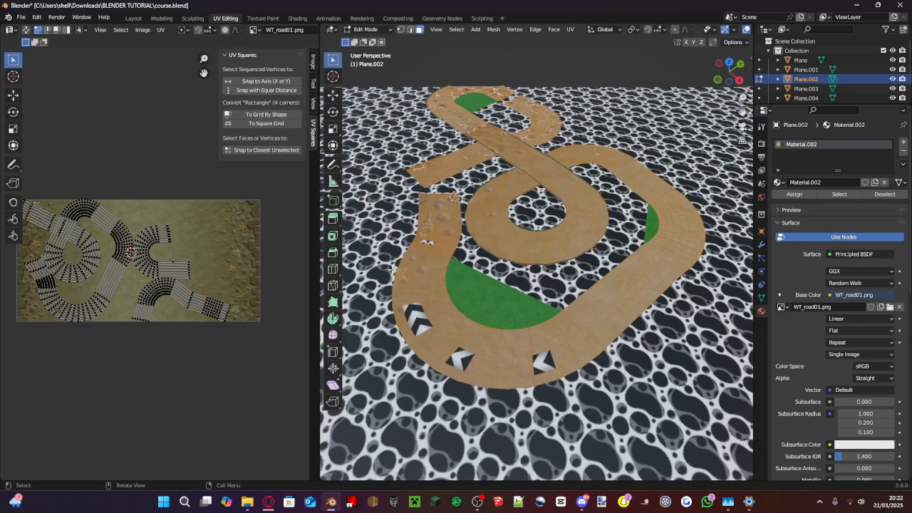
key(u)
click(499, 233)
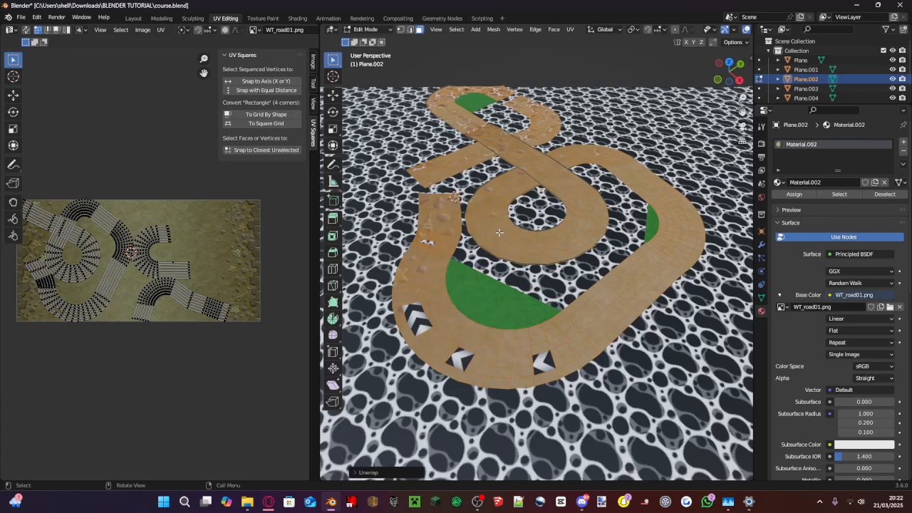
click(228, 269)
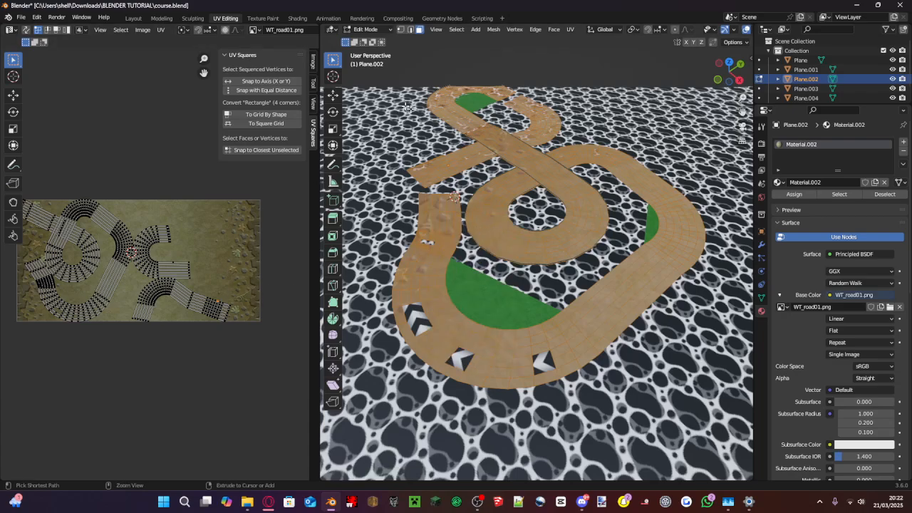
key(ctrl+z)
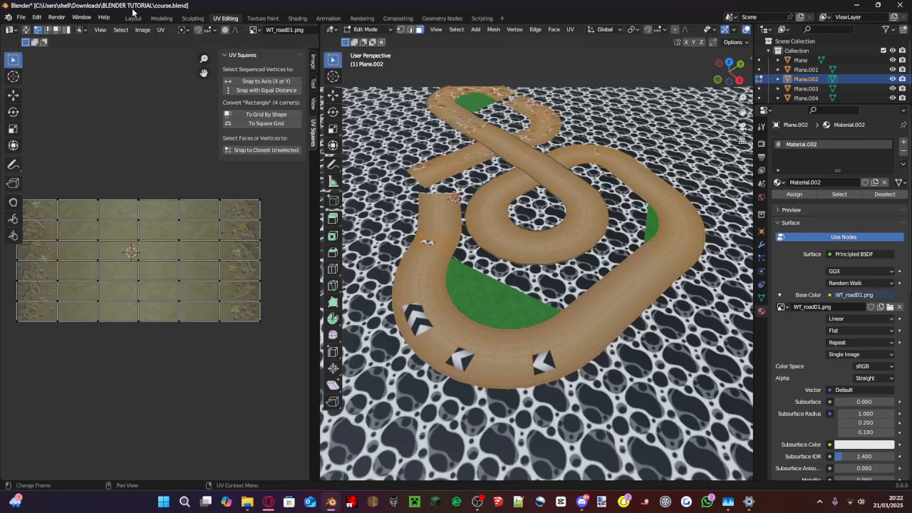
- In the Layout workspace, select only the U-turn road section around the green patch with its straight piece, and unwrap it
click(133, 17)
scroll(407, 214, down, 2)
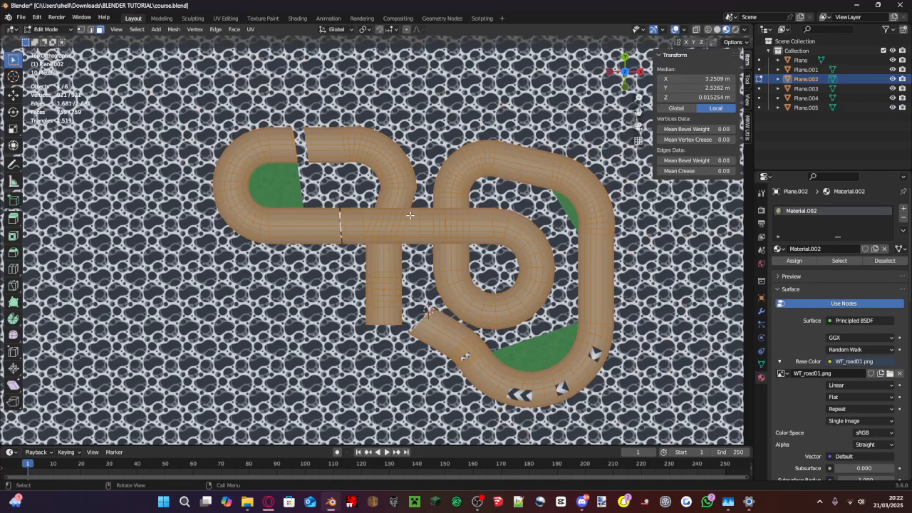
scroll(411, 248, up, 5)
click(411, 247)
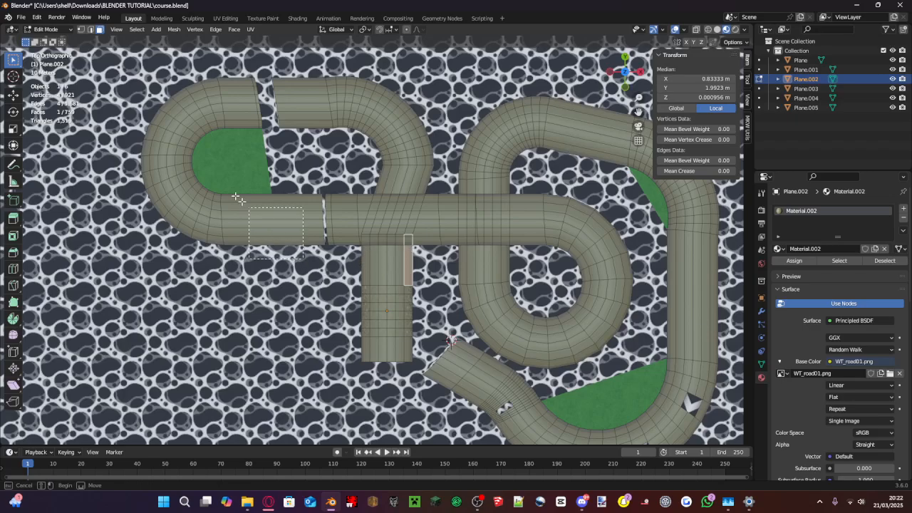
drag(303, 258, 86, 33)
shift+drag(194, 55, 260, 225)
key(u)
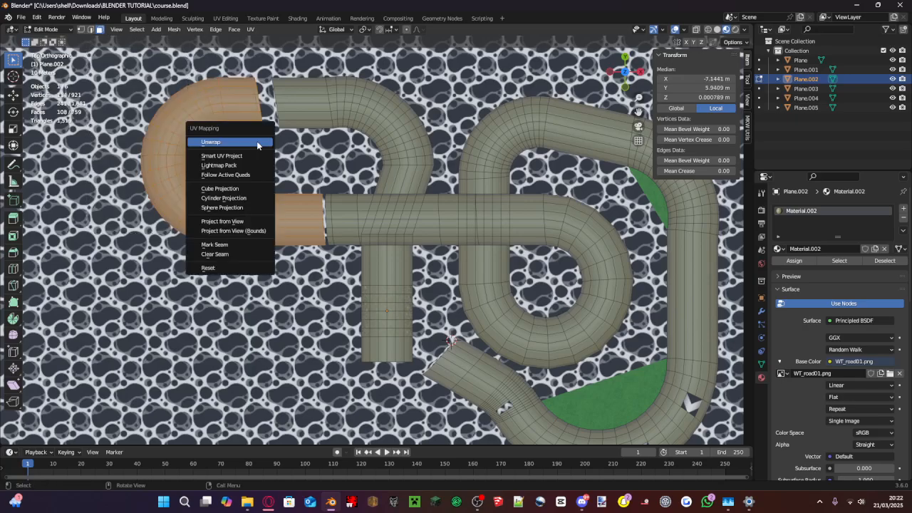
click(259, 141)
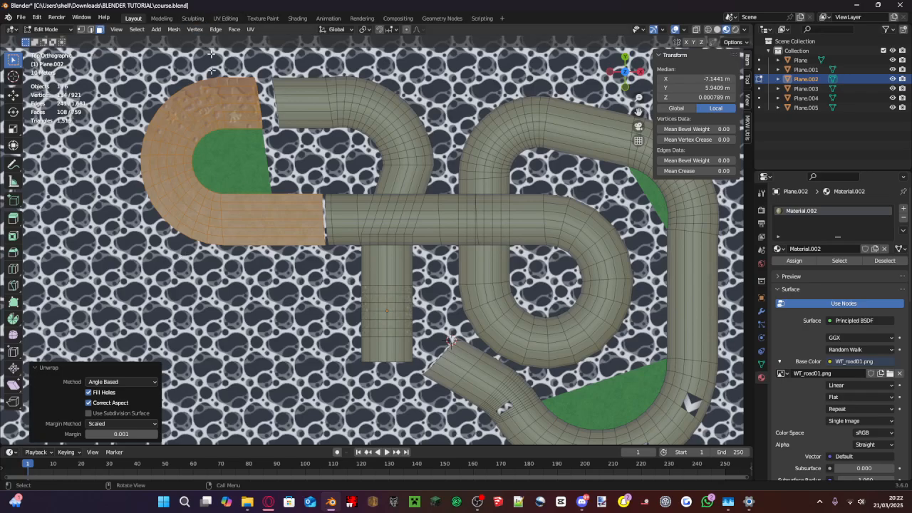
- Try straightening the U-turn section's UVs with the UV Squares option To Grid By Shape, and undo the attempt
click(222, 19)
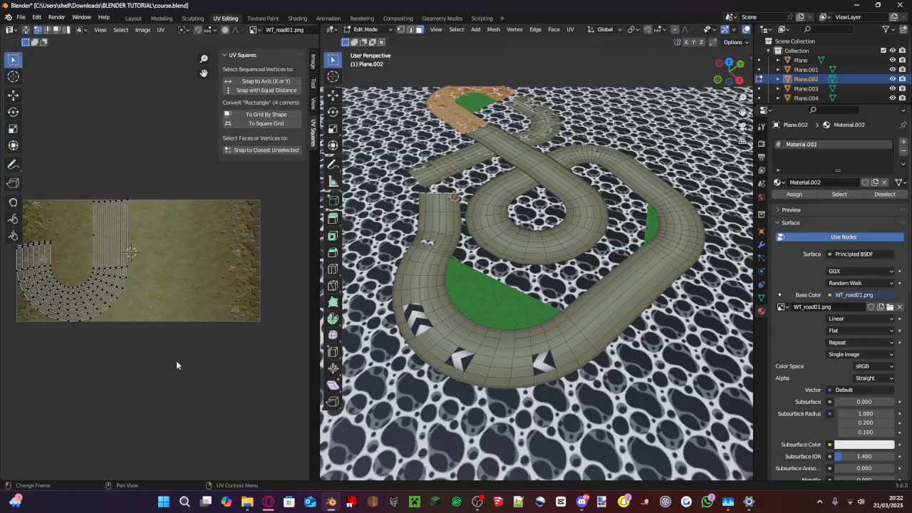
drag(176, 361, 2, 156)
click(265, 114)
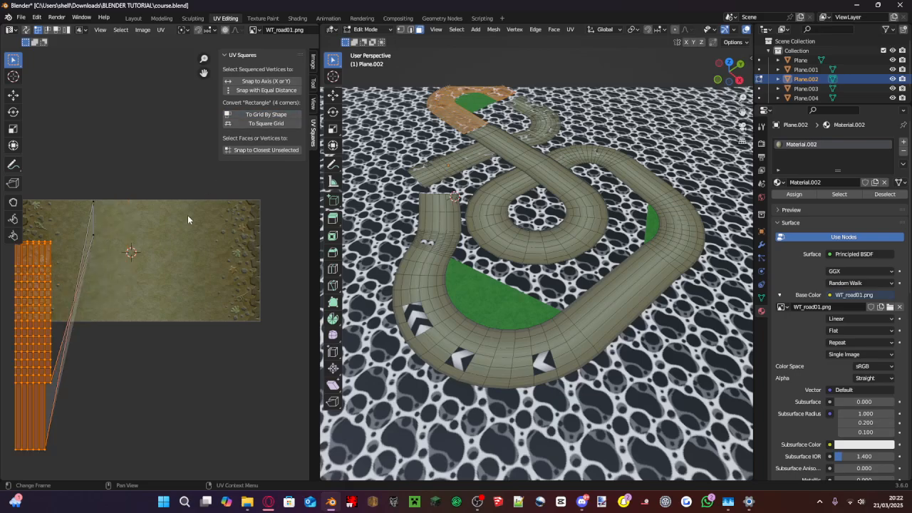
key(ctrl+z)
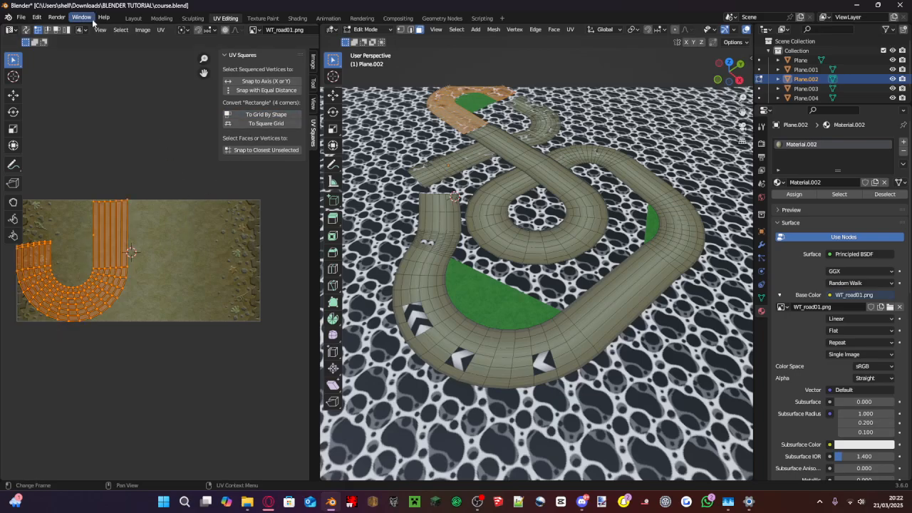
- In the Layout workspace, deselect the long faces of the straight piece so only the U-turn's curved part stays selected
click(131, 18)
scroll(335, 197, up, 3)
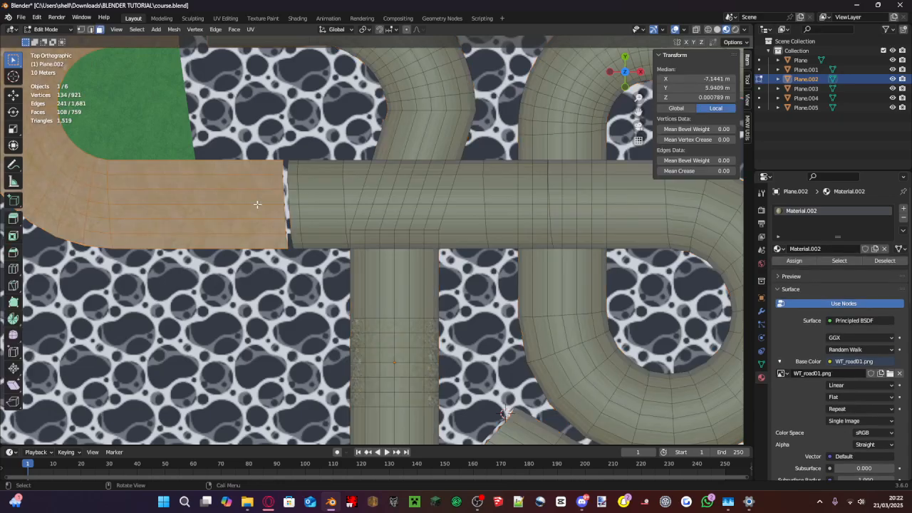
alt+shift+click(253, 168)
alt+shift+click(248, 182)
alt+shift+click(245, 193)
alt+shift+click(240, 218)
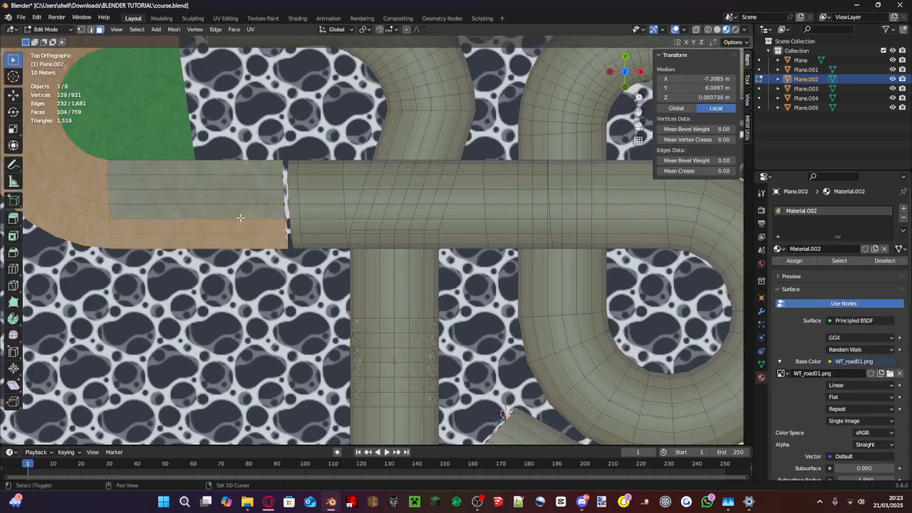
alt+shift+click(240, 234)
alt+shift+click(244, 223)
- Unwrap the selected curve faces and straighten their UVs with To Grid By Shape in the UV Editing workspace
key(u)
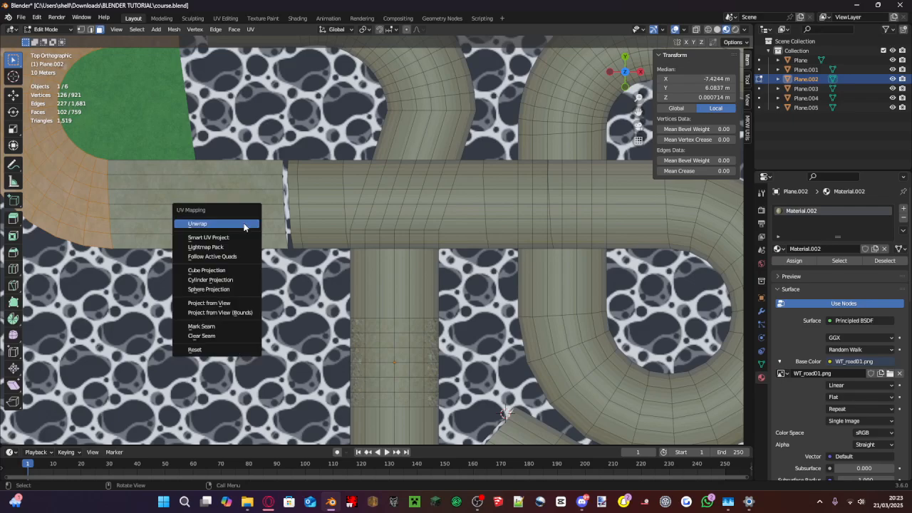
click(244, 224)
click(214, 18)
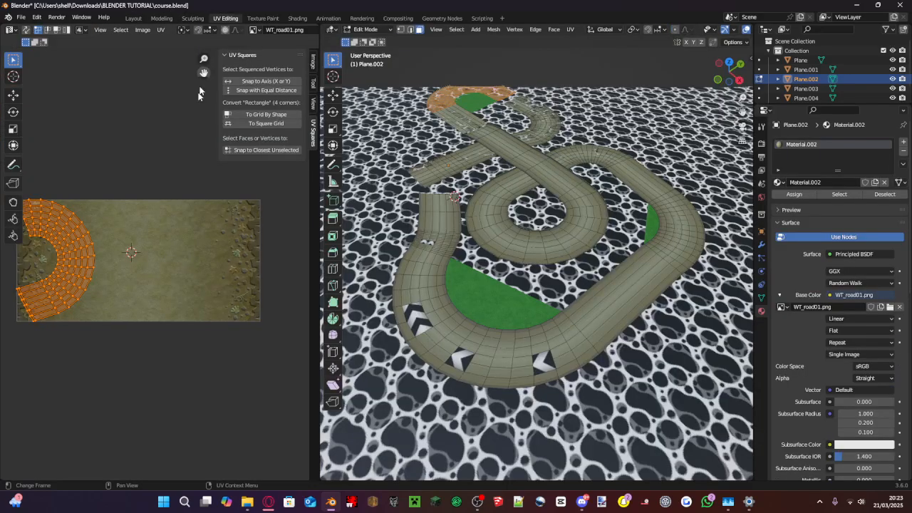
click(285, 116)
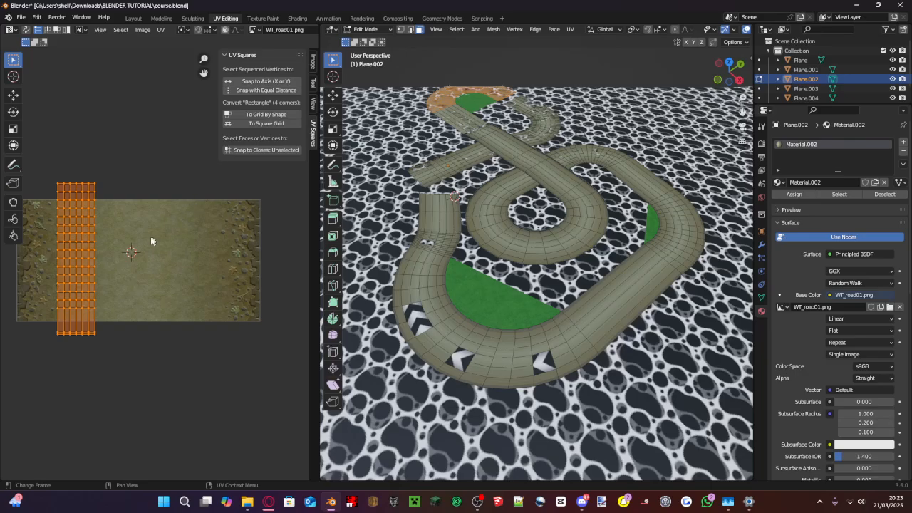
- Scale the curve's UV strip by 4.821 and move it 0.5 m along X toward the middle of the road texture
shift+middle_drag(577, 231, 748, 474)
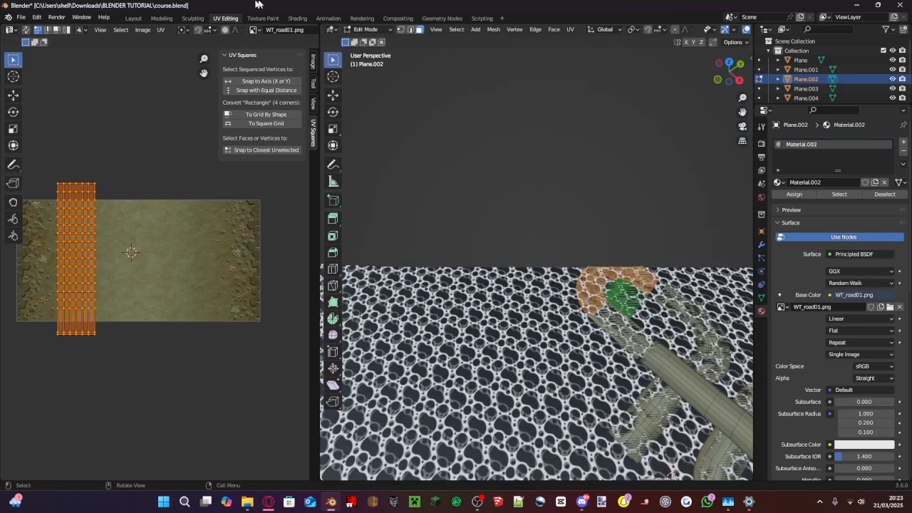
scroll(588, 290, up, 5)
shift+middle_drag(612, 318, 459, 266)
key(s)
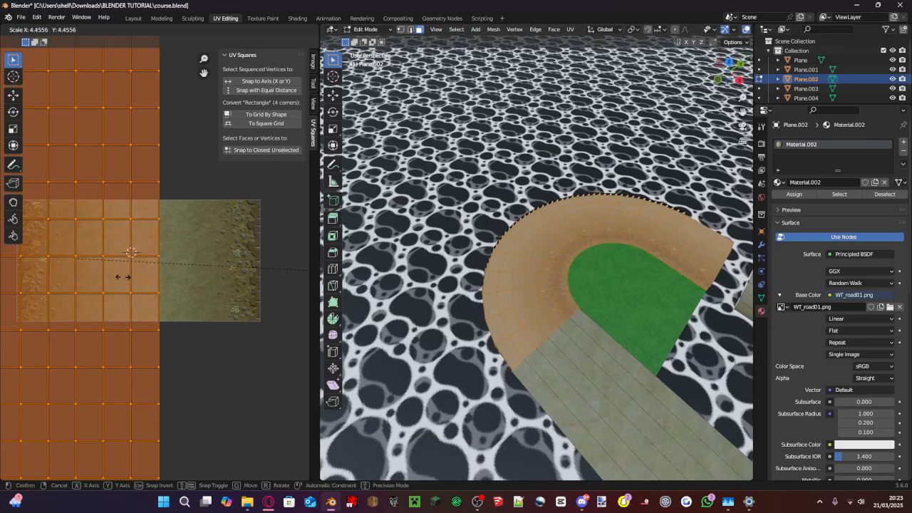
click(153, 285)
key(g)
key(x)
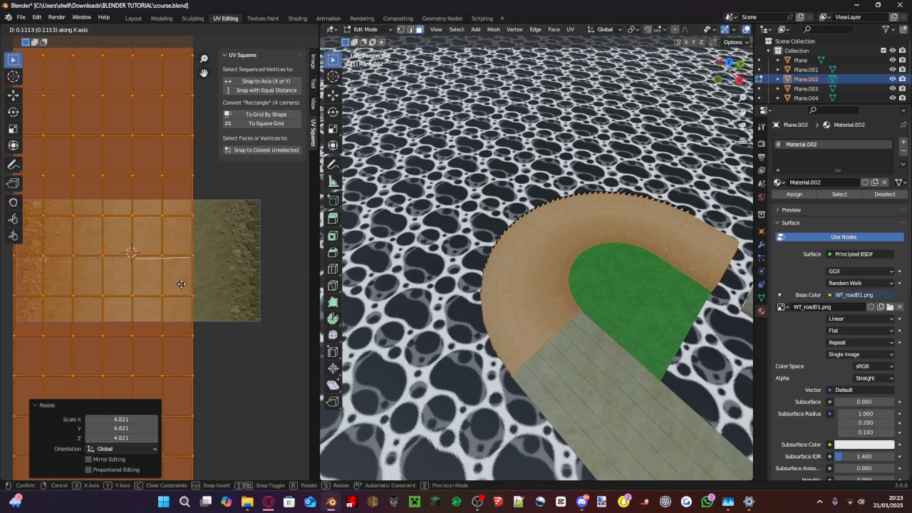
click(217, 288)
- Scale the curve's UV strip by 1.361, nudge it to match the texture's width, and deselect the curve faces
key(s)
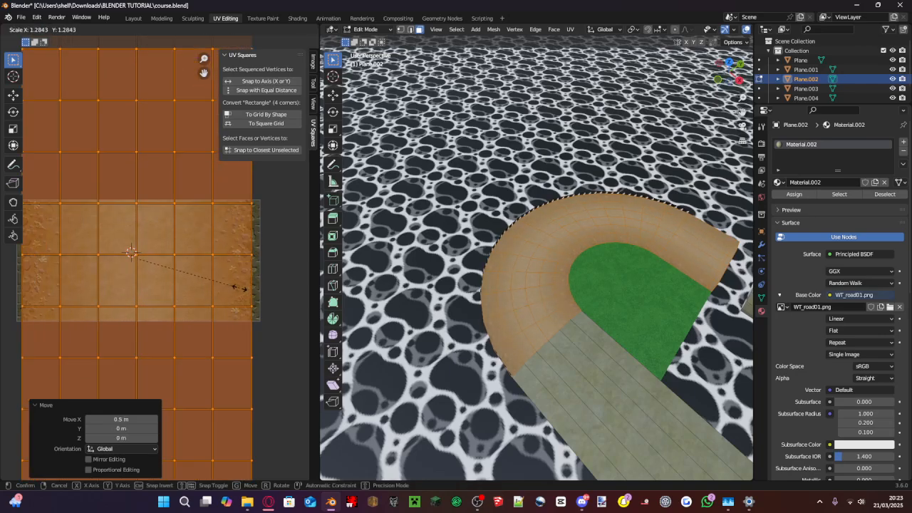
click(246, 292)
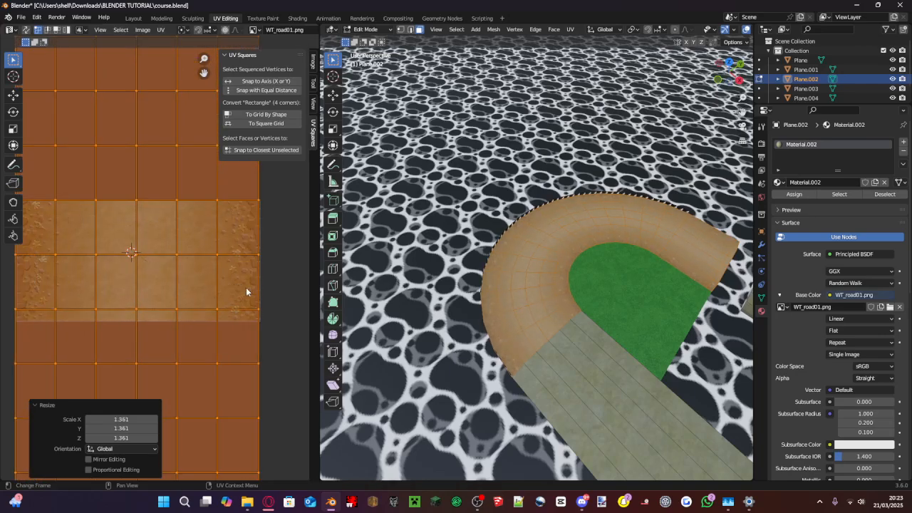
key(g)
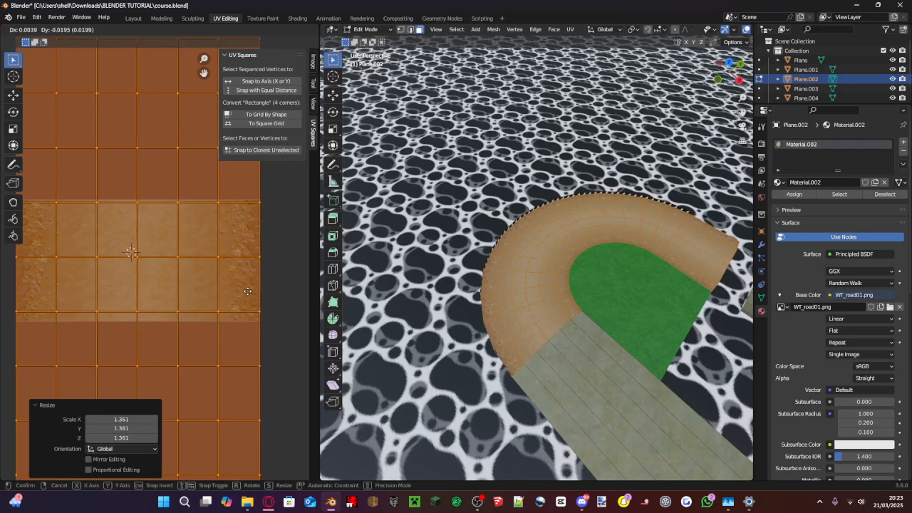
click(247, 291)
click(489, 151)
scroll(490, 270, up, 3)
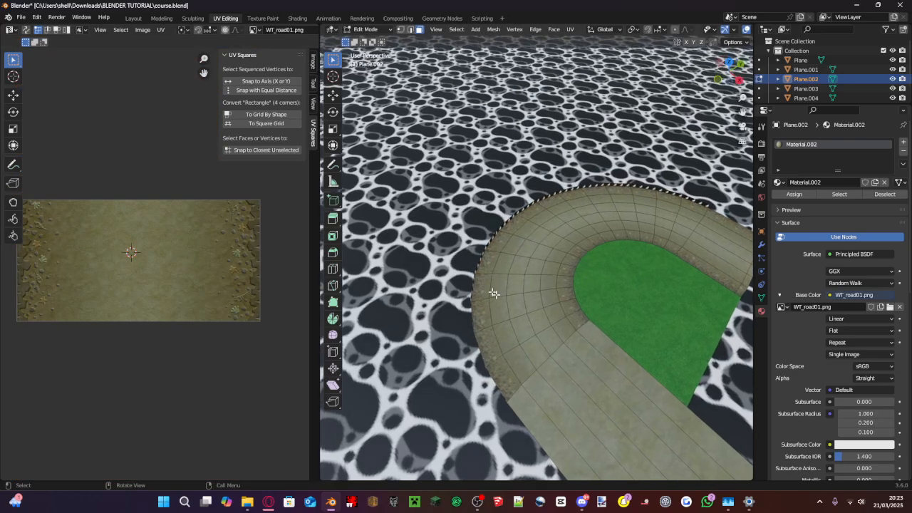
scroll(510, 305, down, 8)
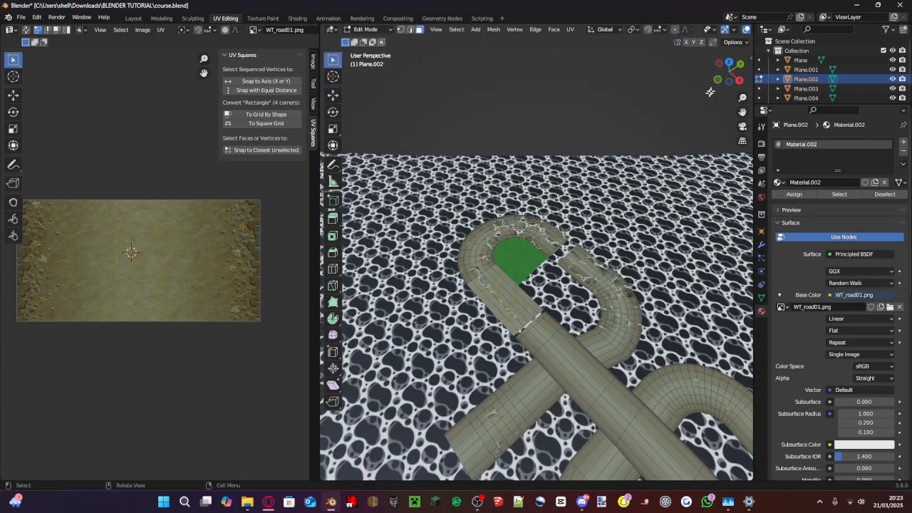
- From the top view, select the linked road pieces forming the vertical branch and the bend that passes under the straight road
click(729, 62)
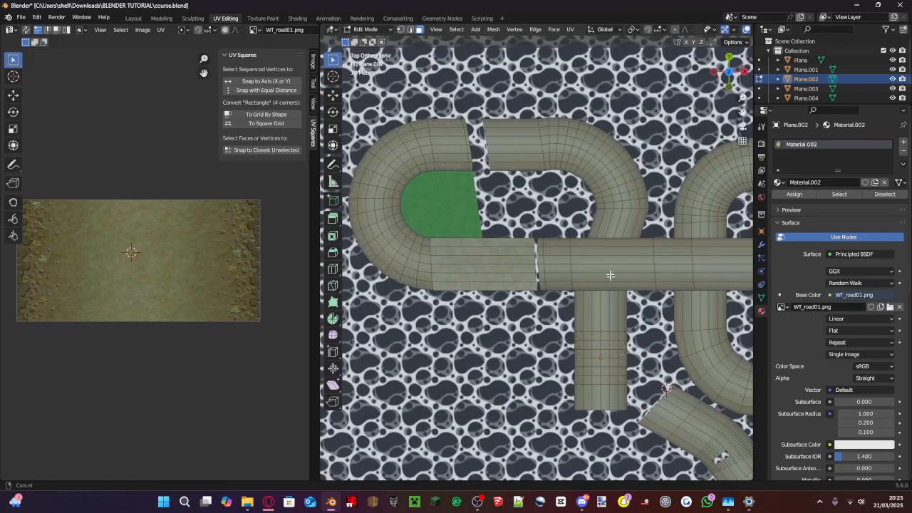
key(l)
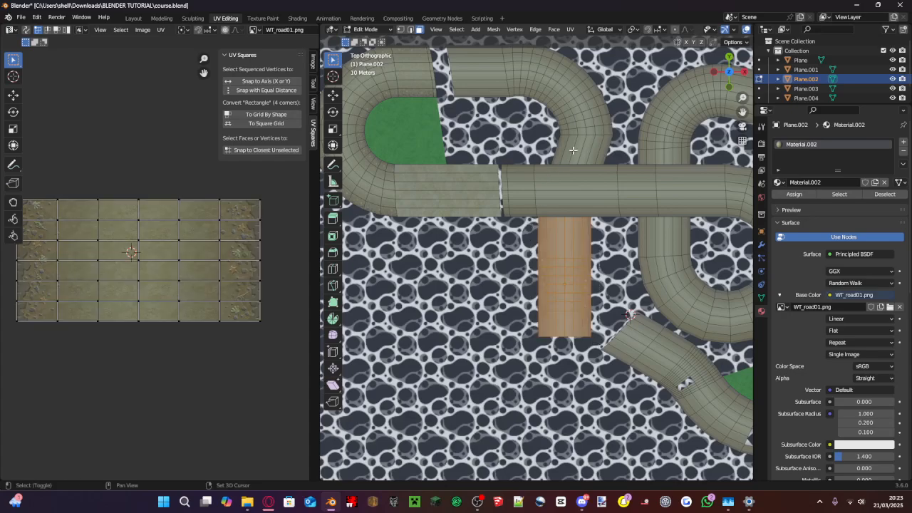
key(l)
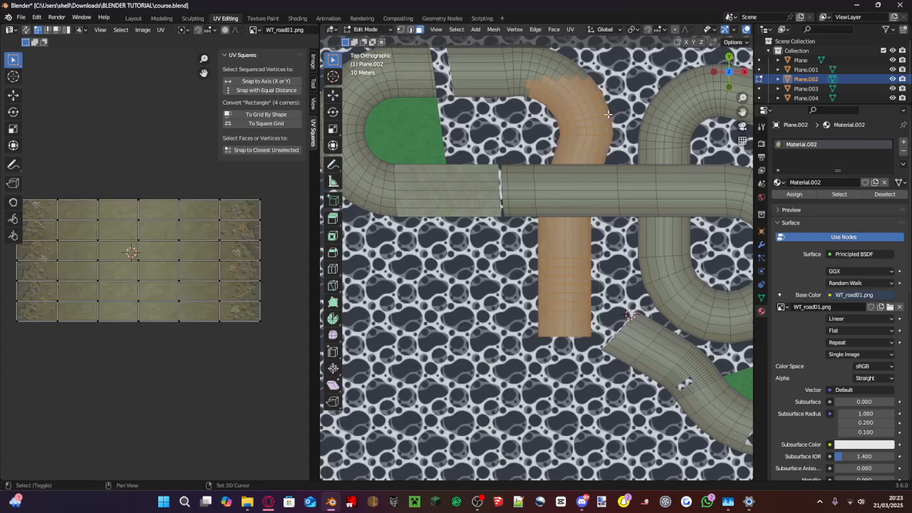
key(l)
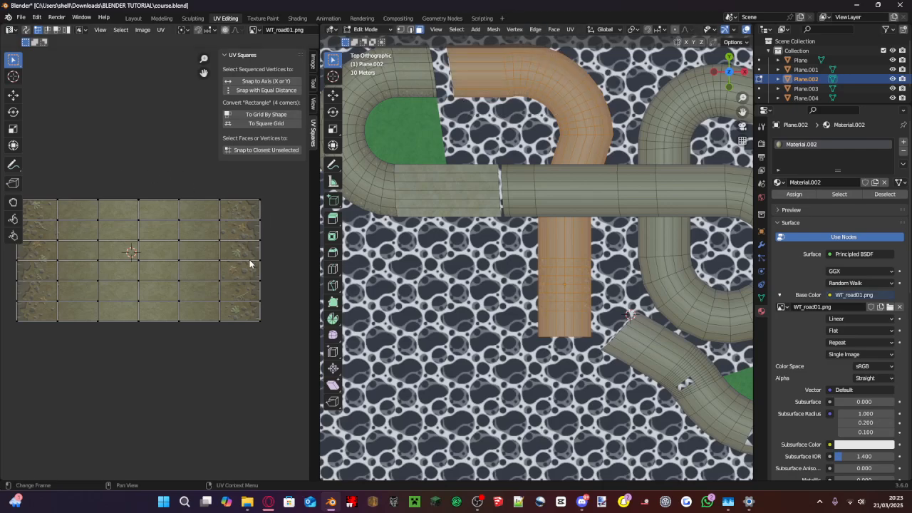
- Select all UVs of the branch and bend, unwrap them, and straighten them with To Grid By Shape
scroll(249, 263, down, 4)
key(a)
key(u)
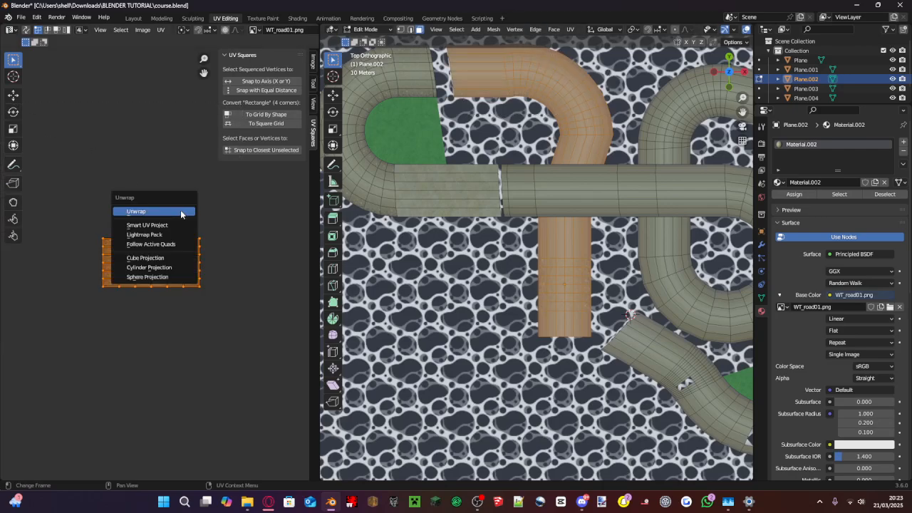
click(183, 212)
scroll(262, 191, up, 5)
scroll(130, 280, down, 1)
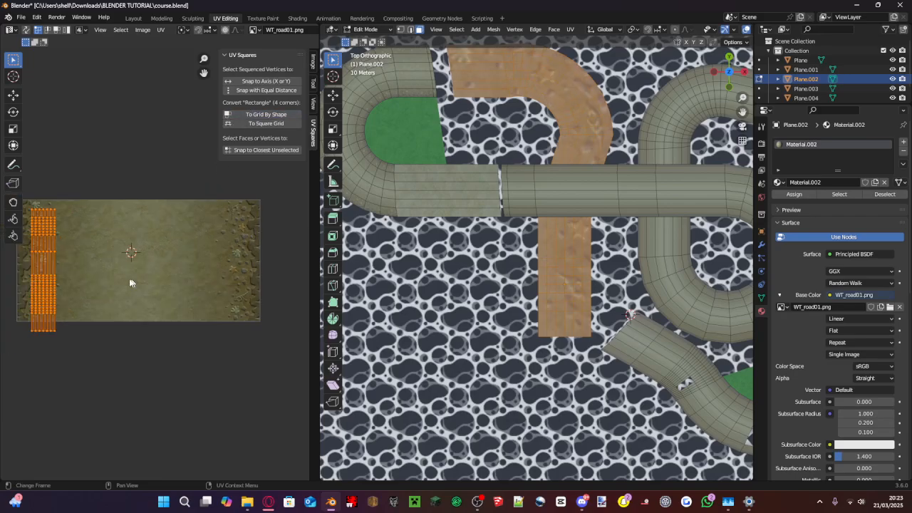
- Scale the branch's UV strip by 7.382 and move it 0.73828 m along X to centre it on the road texture
key(s)
click(300, 267)
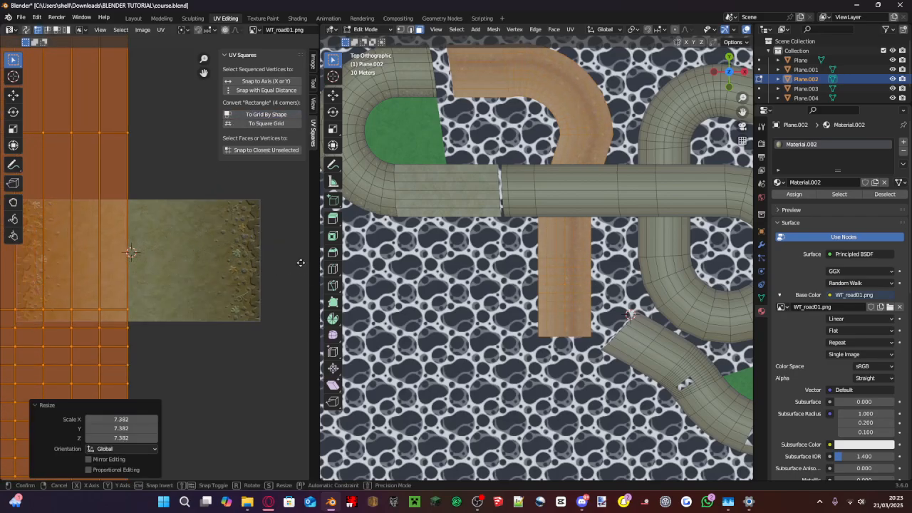
key(g)
key(x)
click(154, 264)
- Fit the branch's UV strip to the texture's width with a 1.421 scale, a 0.046875 m X move and a 1.010 scale
key(s)
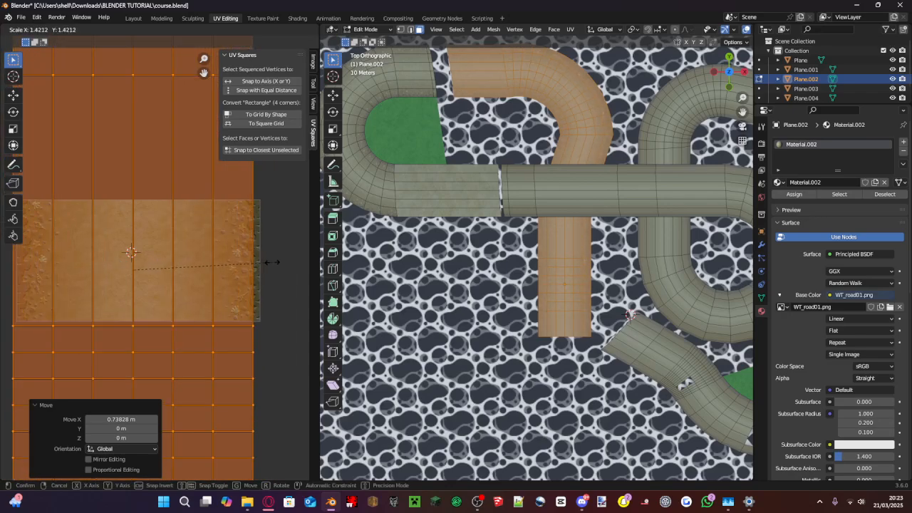
click(273, 264)
key(g)
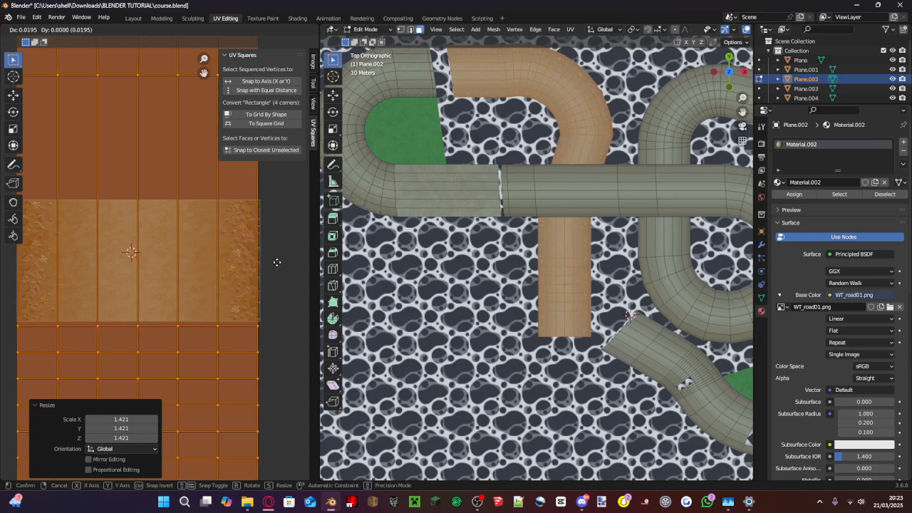
click(277, 262)
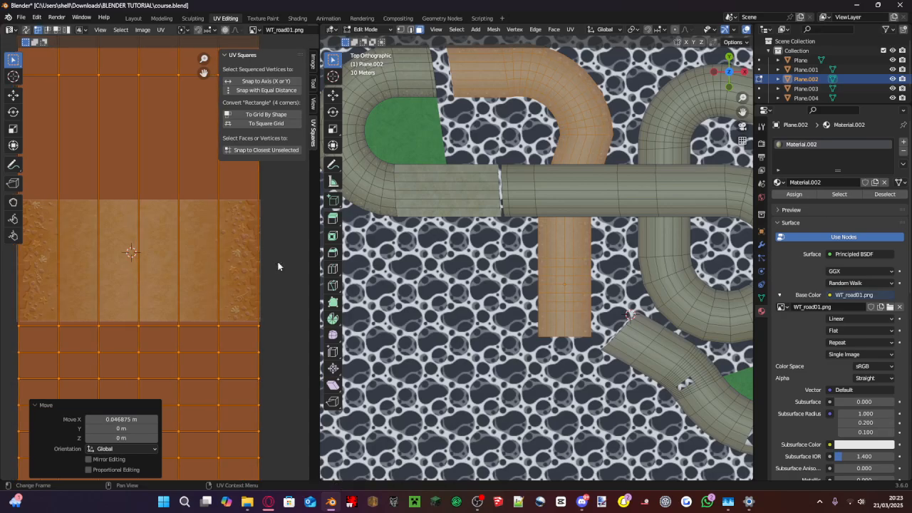
key(s)
click(277, 262)
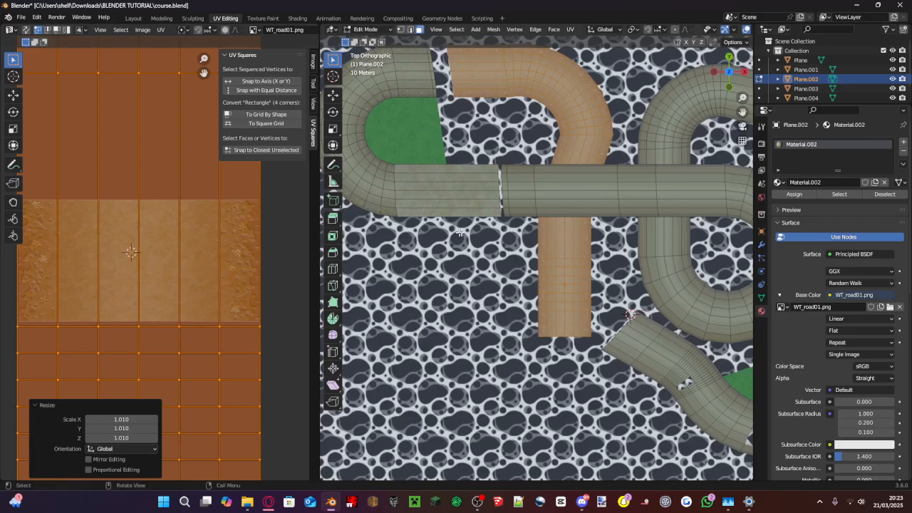
- Select the remaining road from the straight overpass through the loop and outer circuit, excluding the vertical branch, bend and U-turn
scroll(468, 113, up, 6)
scroll(552, 181, down, 5)
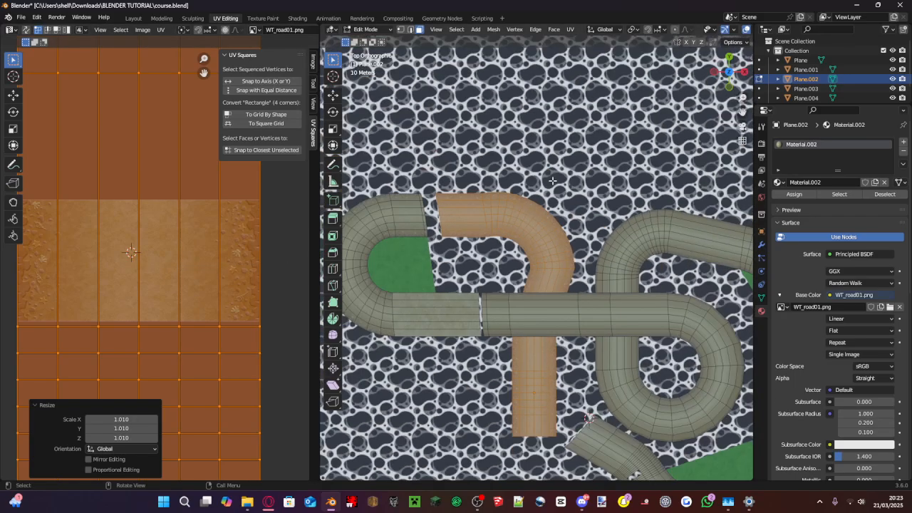
scroll(531, 228, up, 3)
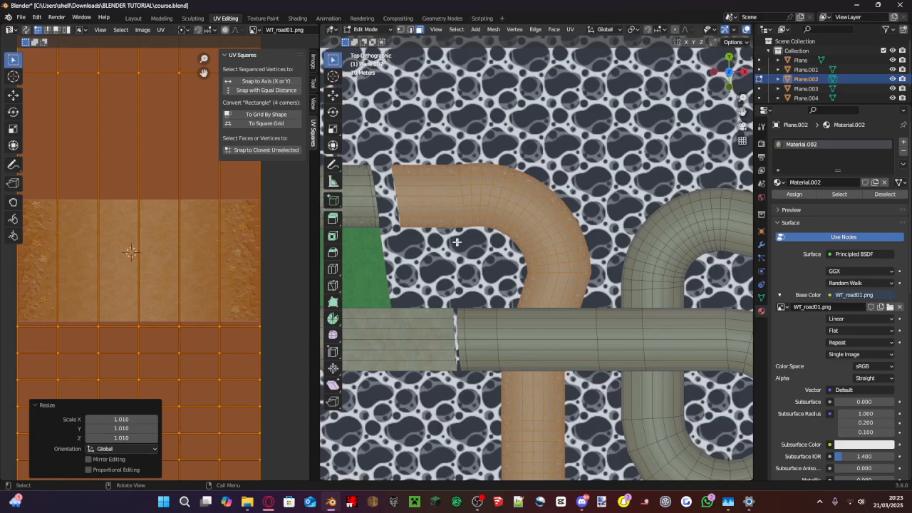
scroll(549, 274, down, 4)
click(651, 332)
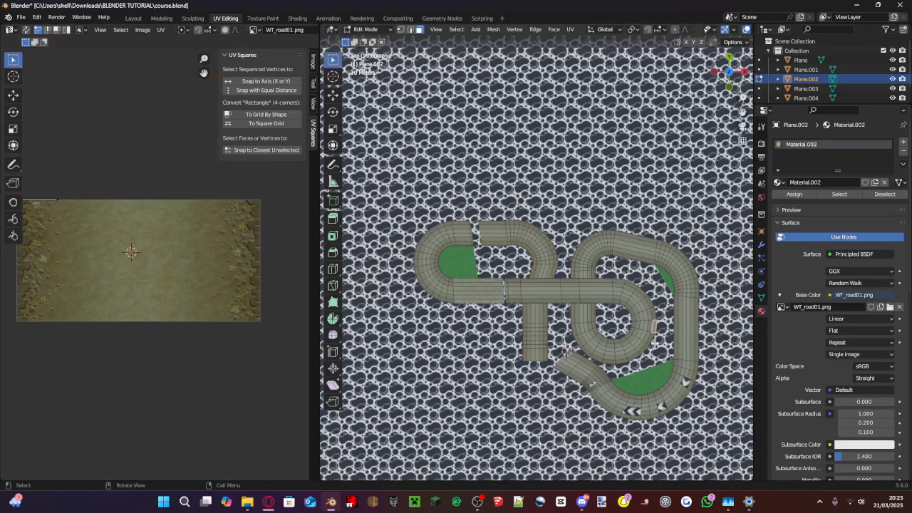
drag(703, 432, 560, 202)
scroll(539, 256, up, 4)
shift+click(560, 314)
shift+drag(570, 336, 549, 306)
shift+drag(493, 346, 470, 300)
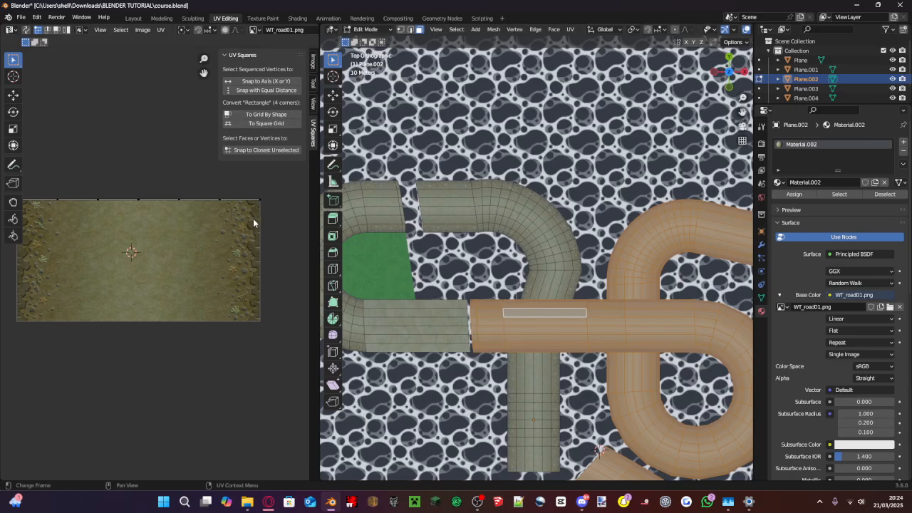
- Select all UVs of the remaining road, unwrap them, and straighten them with To Grid By Shape
scroll(253, 218, down, 5)
drag(247, 269, 72, 190)
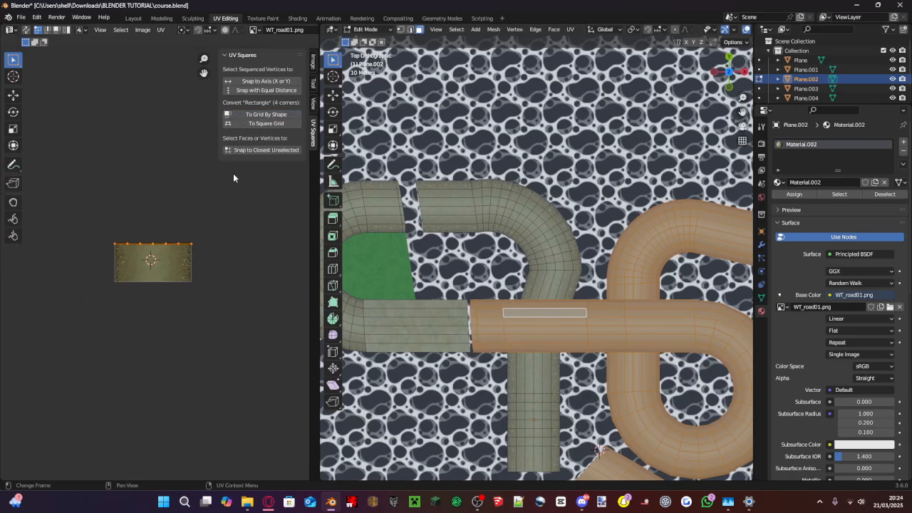
scroll(235, 206, up, 4)
key(u)
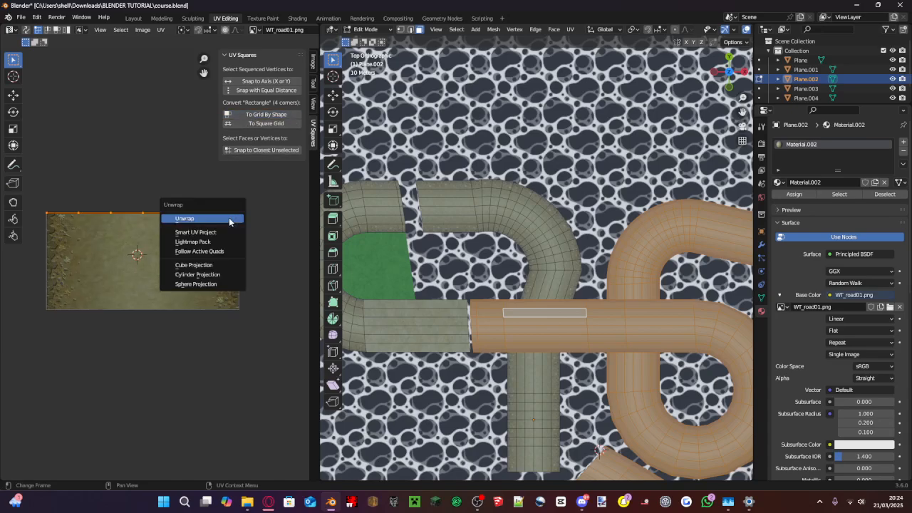
click(233, 218)
click(277, 124)
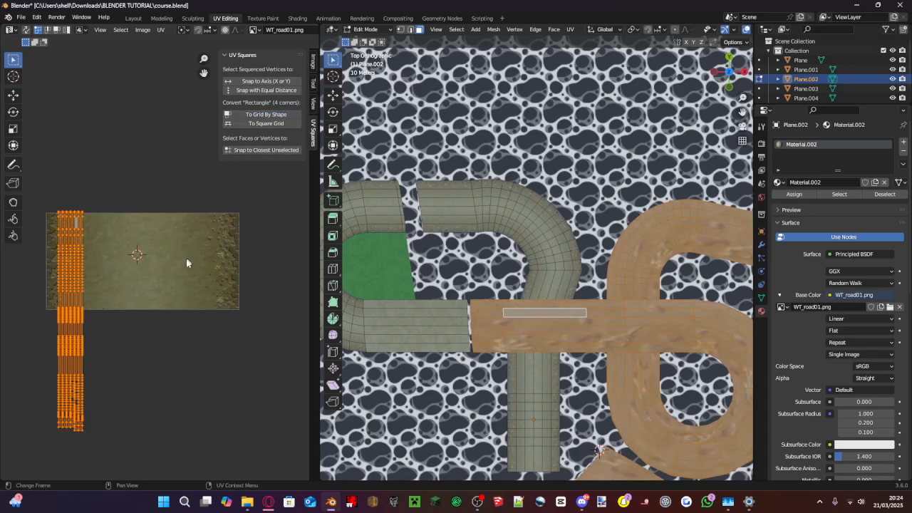
- Enlarge the remaining road's UV strip, scale it again by 1.466, and move it 0.78125 m along X over the road texture
scroll(160, 320, down, 2)
key(s)
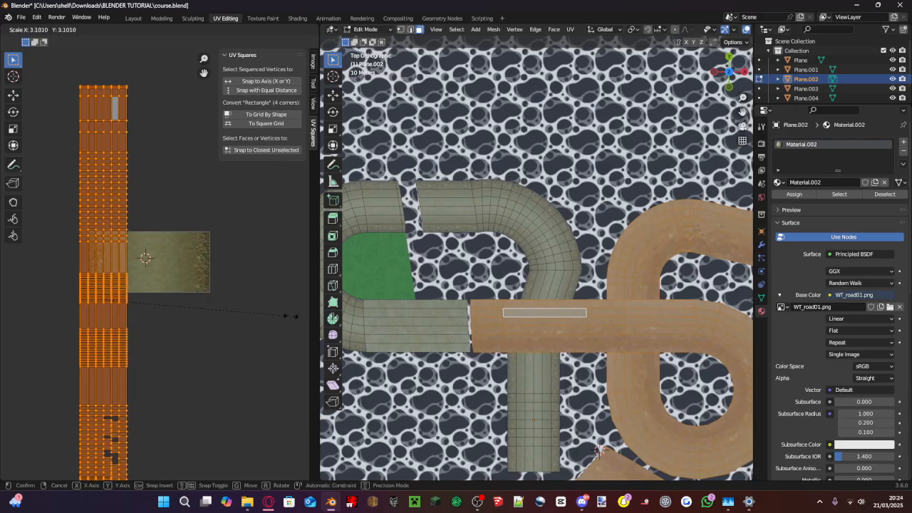
click(87, 318)
key(s)
click(214, 286)
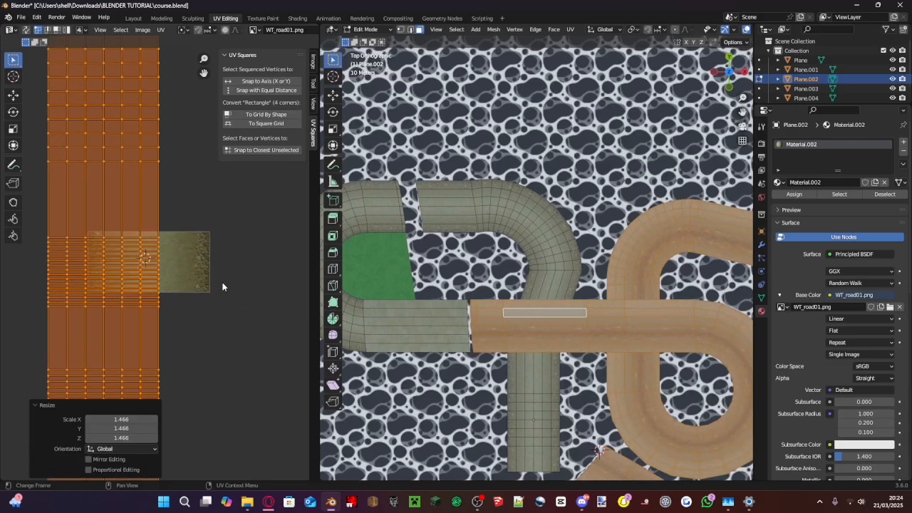
key(g)
key(x)
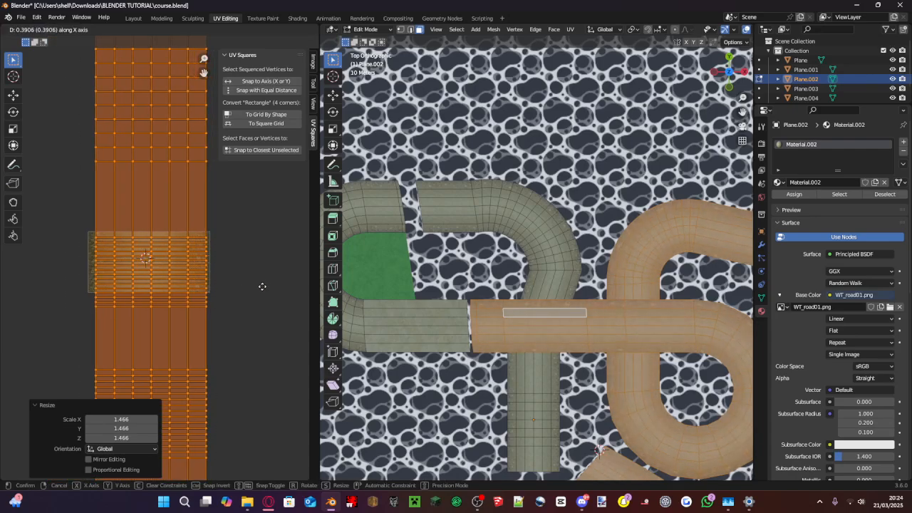
click(258, 283)
- Widen the remaining road's UV strip towards the texture's side edges with scales of 1.071 and 1.012
scroll(246, 285, up, 4)
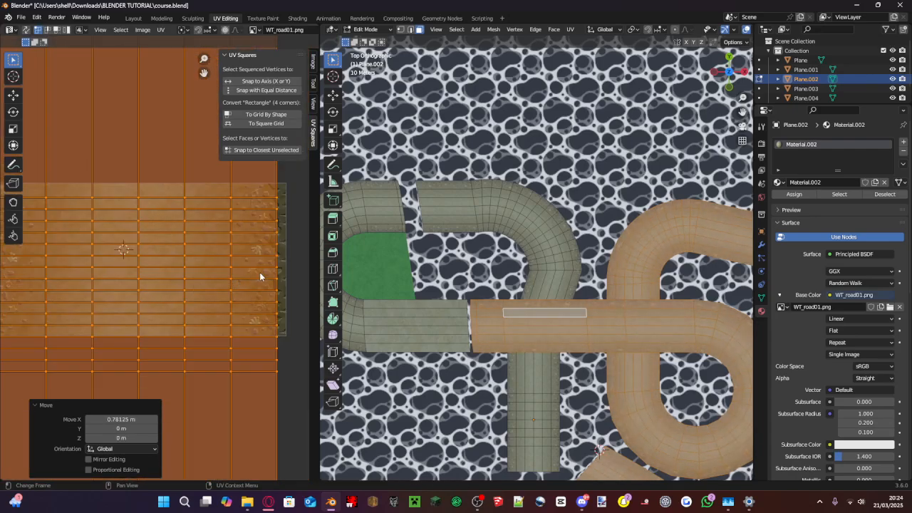
key(s)
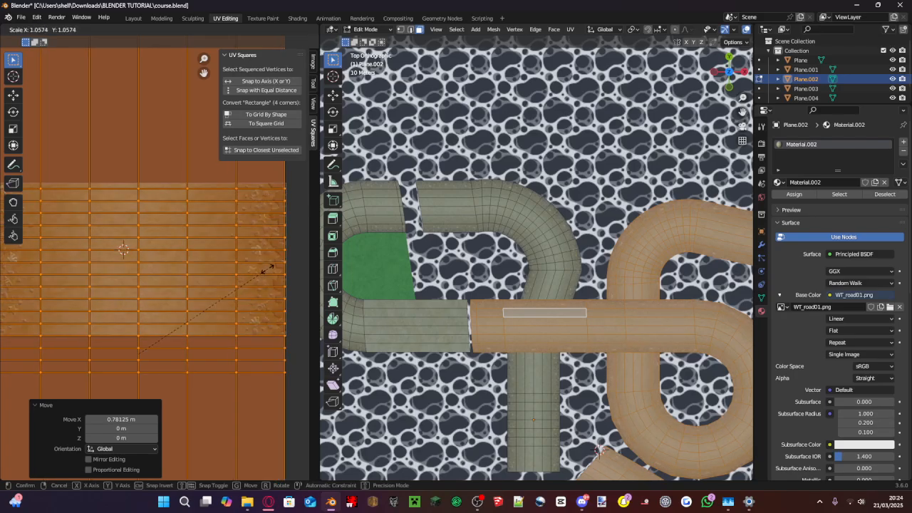
click(268, 267)
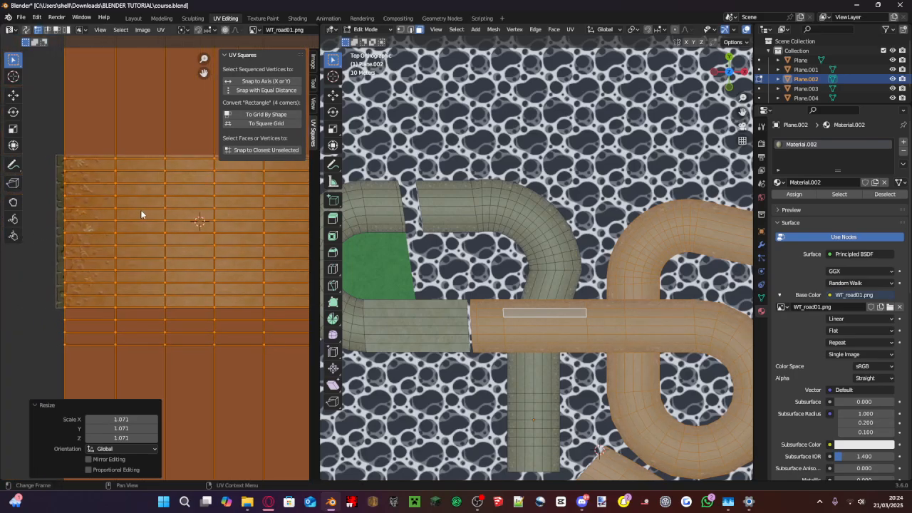
key(s)
click(241, 211)
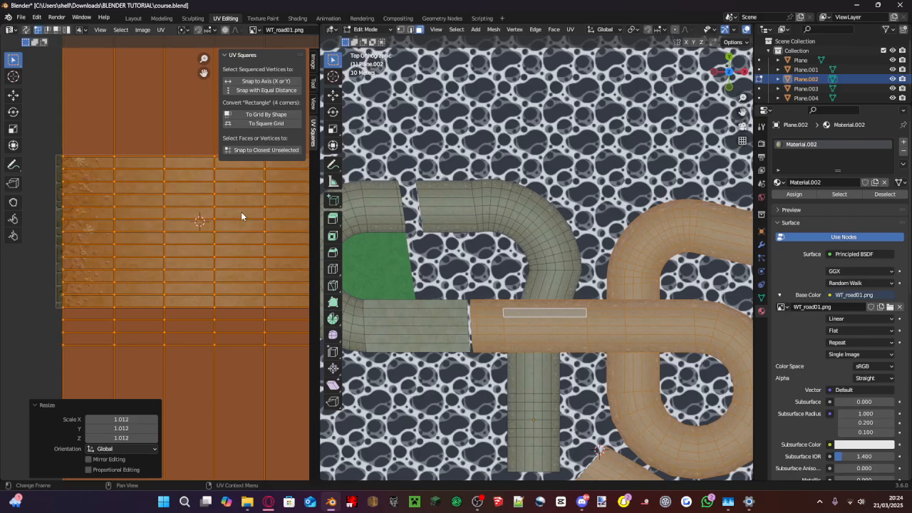
- Fit the strip to the texture edges: move -0.040305 m X, -0.015502 m Y, scale by 1.016, move 0.009301 m X, -0.021703 m Y
key(g)
click(230, 220)
middle_drag(230, 220, 116, 252)
key(s)
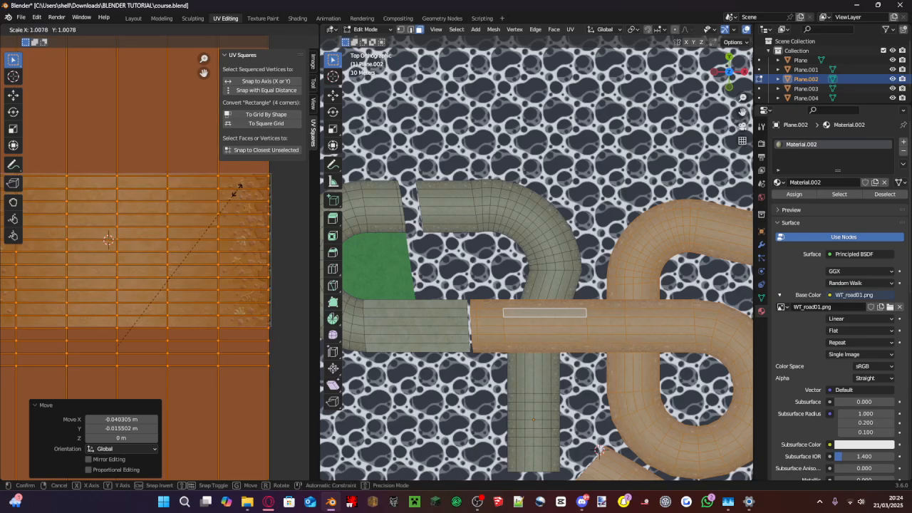
click(238, 188)
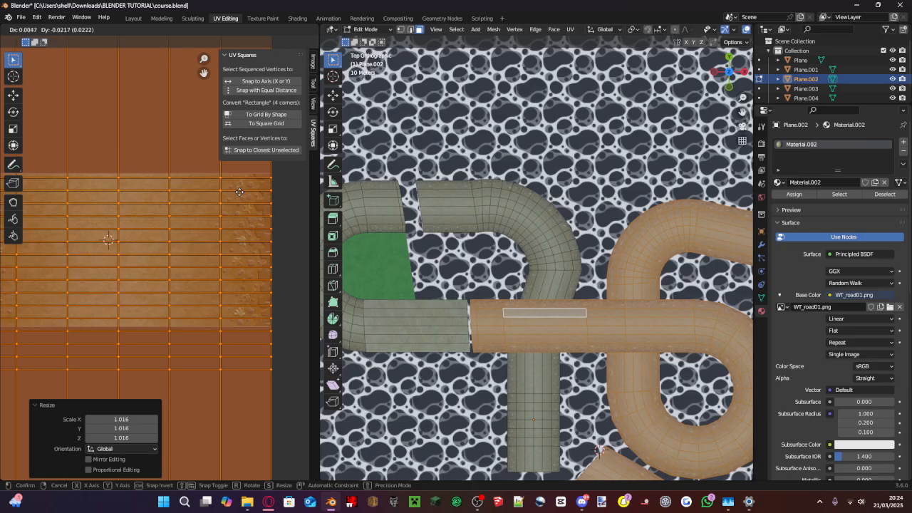
click(244, 197)
middle_drag(244, 198, 32, 182)
- Examine the road texture along the overpass, loop and outer circuit from several angles, with the faces deselected
scroll(604, 334, up, 5)
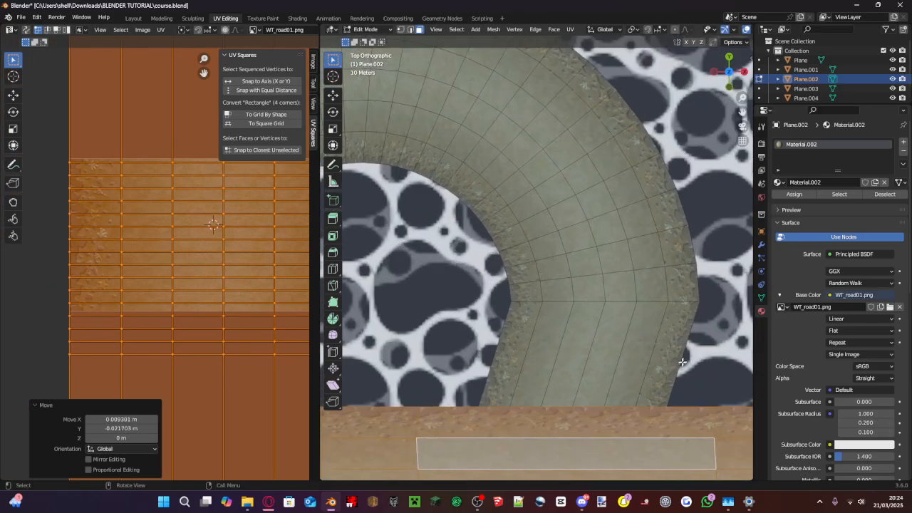
scroll(605, 334, down, 4)
middle_drag(604, 334, 662, 158)
scroll(499, 185, up, 6)
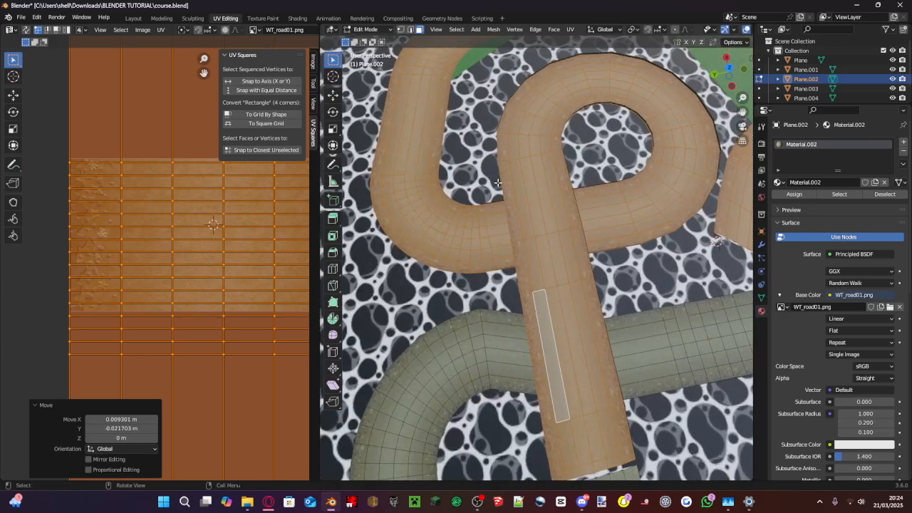
shift+middle_drag(503, 204, 460, 446)
scroll(539, 355, down, 5)
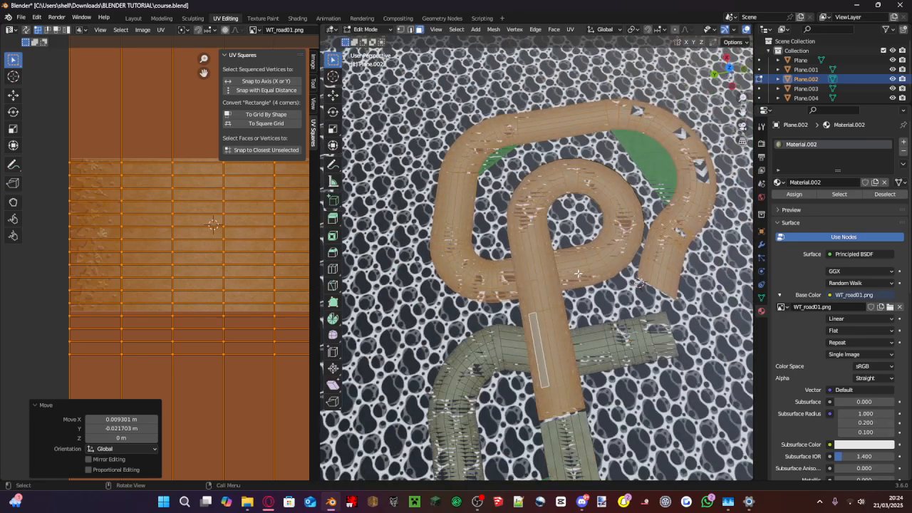
shift+middle_drag(675, 154, 572, 197)
scroll(572, 198, up, 5)
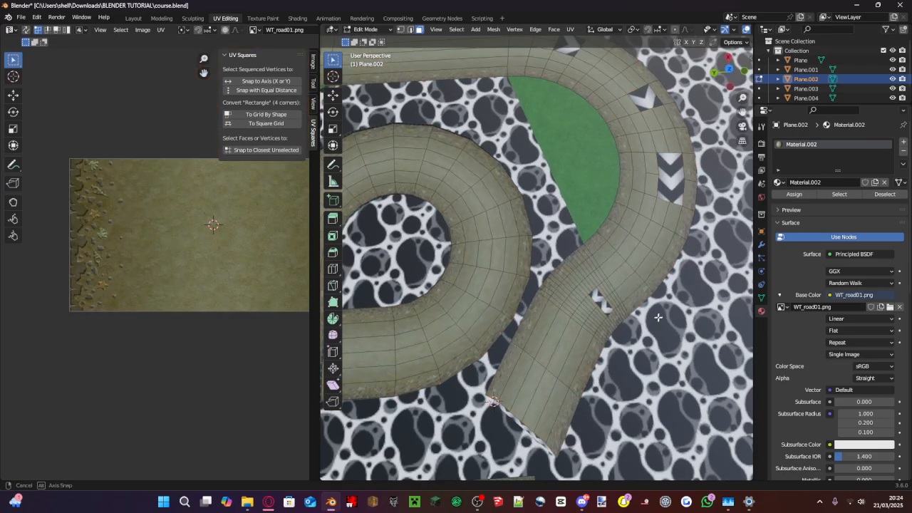
middle_drag(459, 342, 460, 254)
- Save the course file and switch to the Layout workspace around the gap before the overpass
key(ctrl+s)
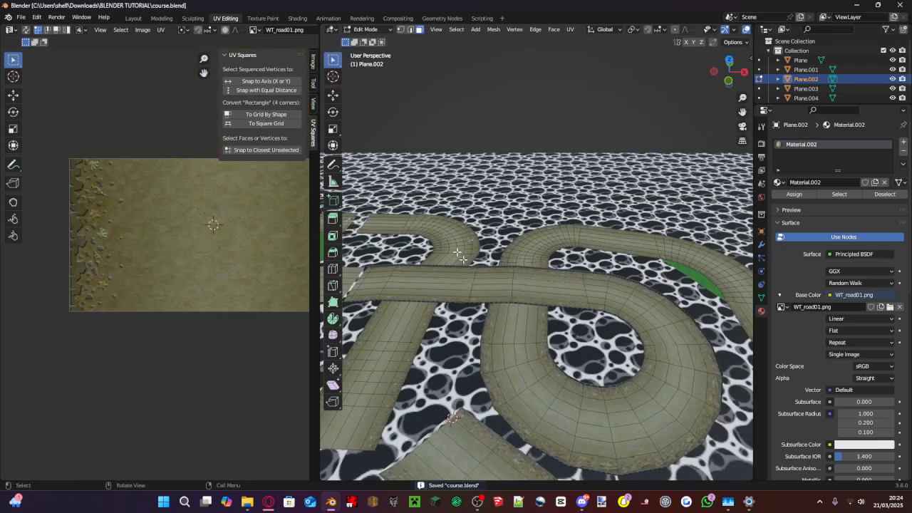
click(140, 18)
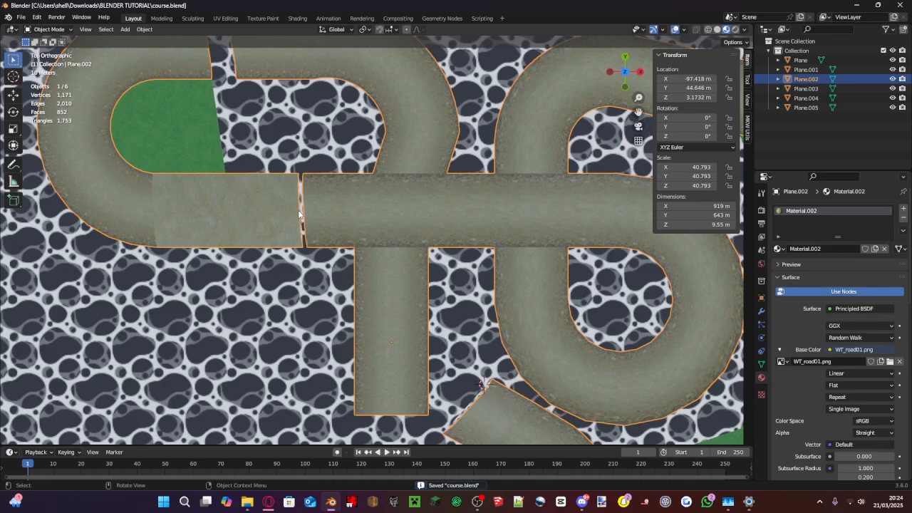
middle_drag(299, 211, 342, 196)
scroll(342, 196, up, 2)
scroll(342, 196, down, 2)
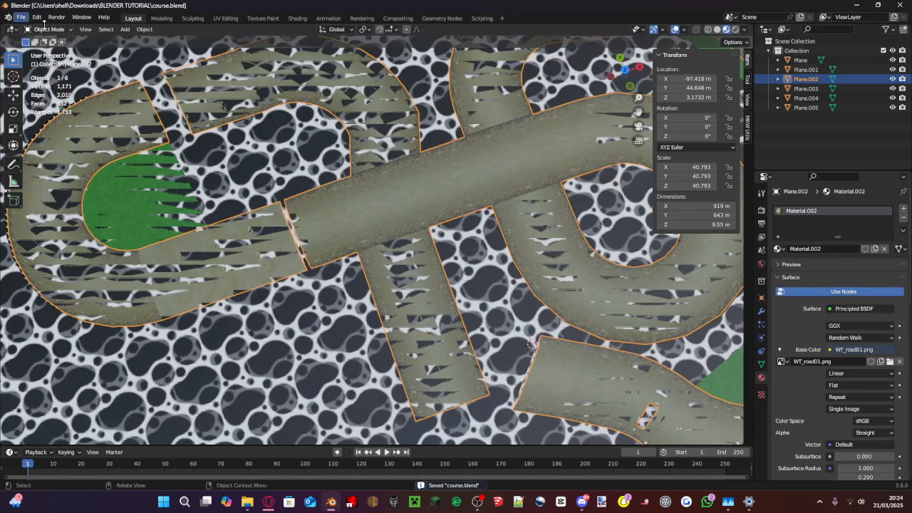
- In Edit Mode, select the plain straight road section between the U-turn and the overpass gap and unwrap it
key(Tab)
drag(297, 351, 200, 237)
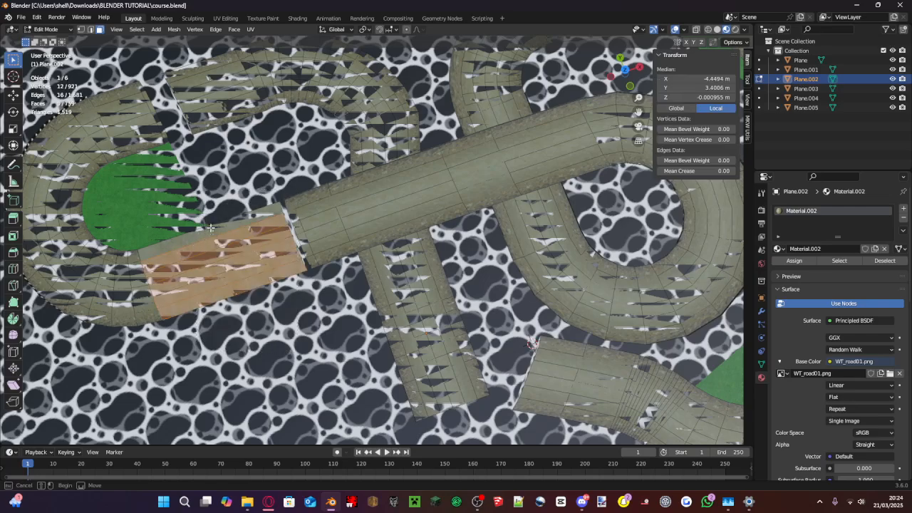
key(u)
click(211, 228)
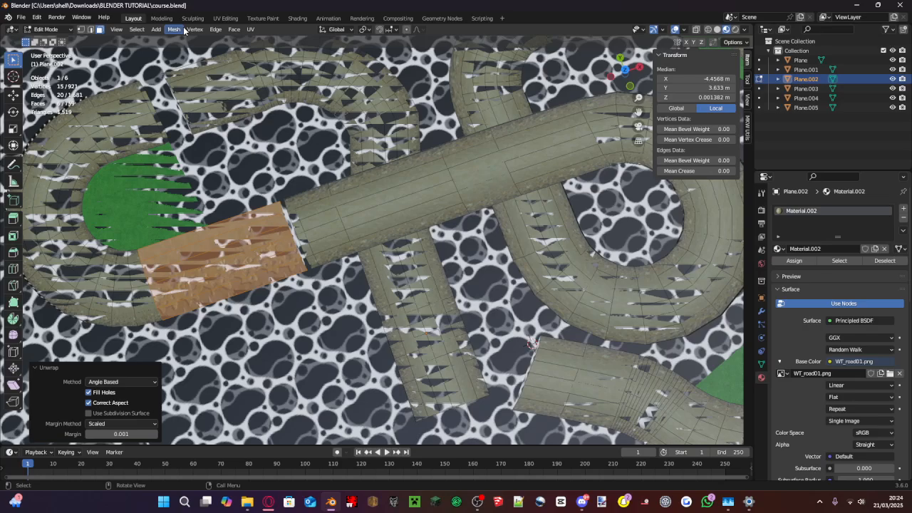
- In the UV Editing workspace, apply To Grid By Shape to the straight section and snap its upper and lower vertex rows to the axis
click(225, 18)
click(276, 116)
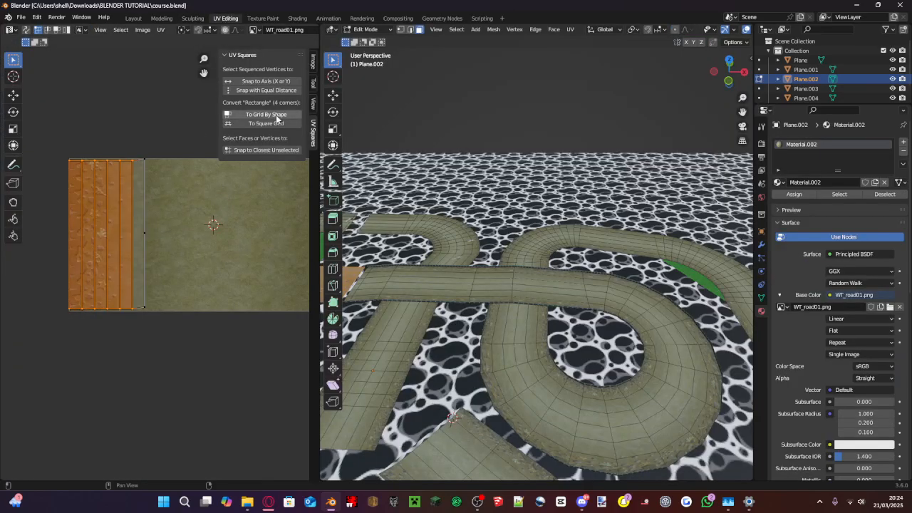
scroll(198, 198, down, 1)
drag(179, 314, 70, 195)
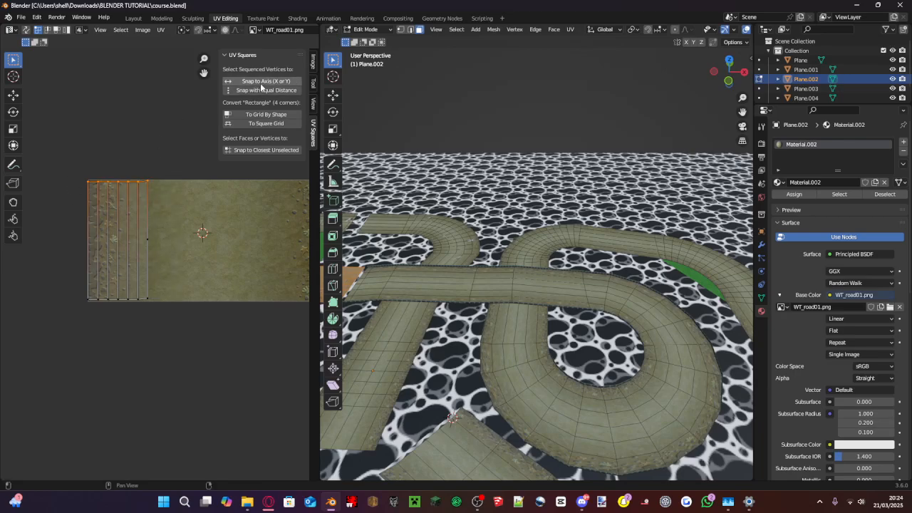
click(261, 82)
click(169, 312)
drag(169, 314, 86, 264)
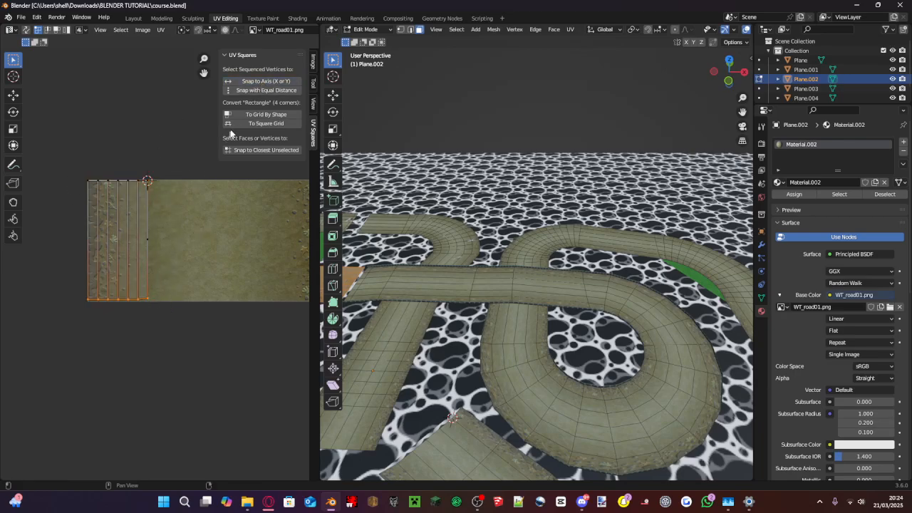
click(282, 84)
- Select all UVs of the straight section, scale them by 2.816, and move them 0.71484 m along X
key(a)
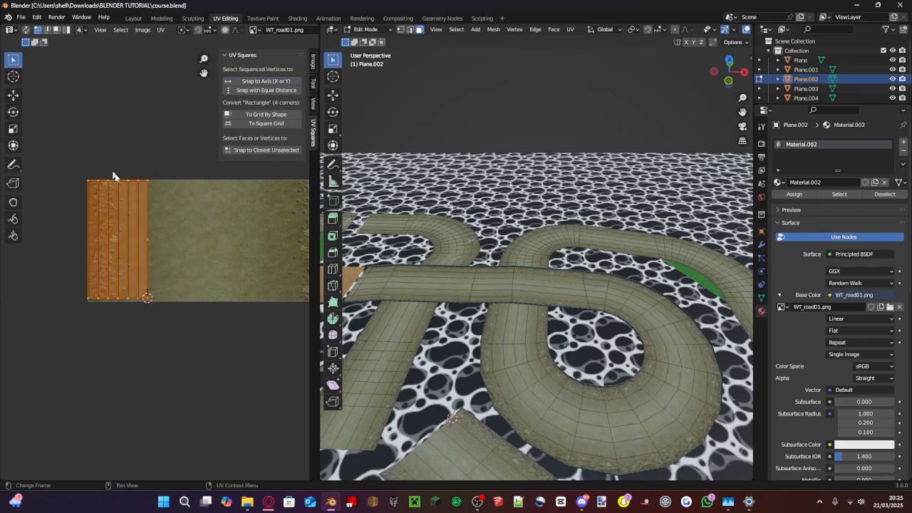
key(s)
click(294, 185)
key(g)
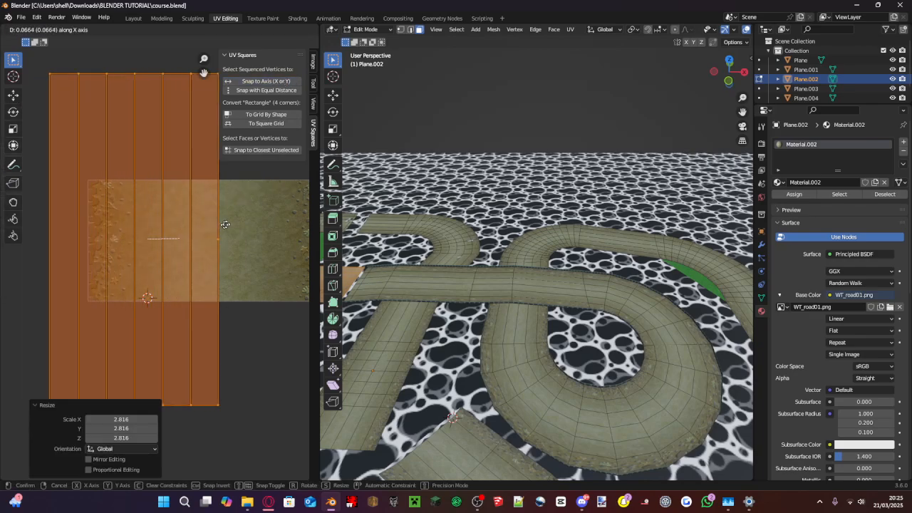
click(288, 230)
- Fit the straight section's UV strip to the texture's width with a 1.434 scale, a 0.039062 m X move and a 1.018 scale
scroll(288, 231, down, 4)
key(s)
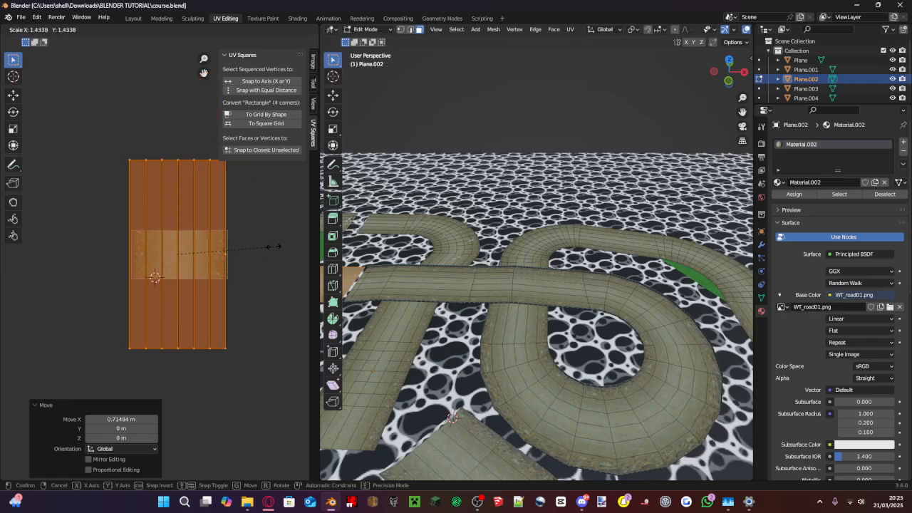
click(274, 247)
scroll(273, 246, up, 4)
key(g)
key(x)
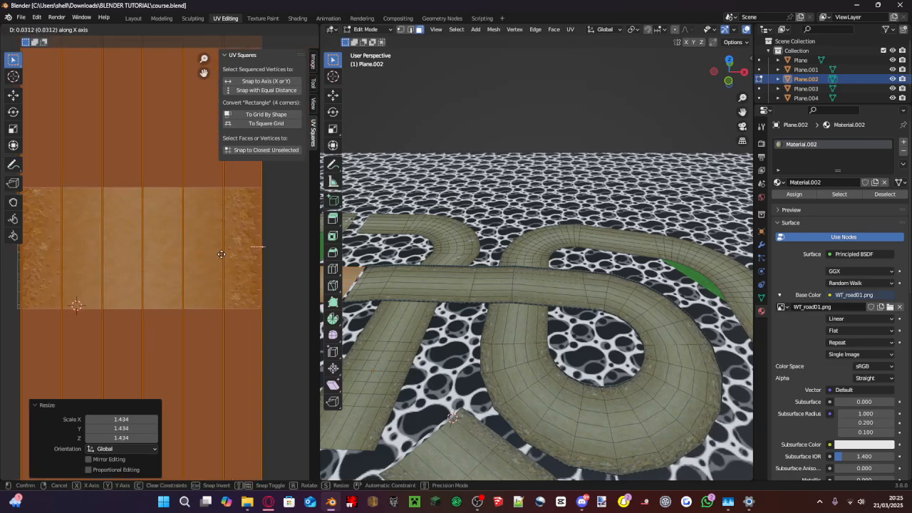
click(218, 255)
key(s)
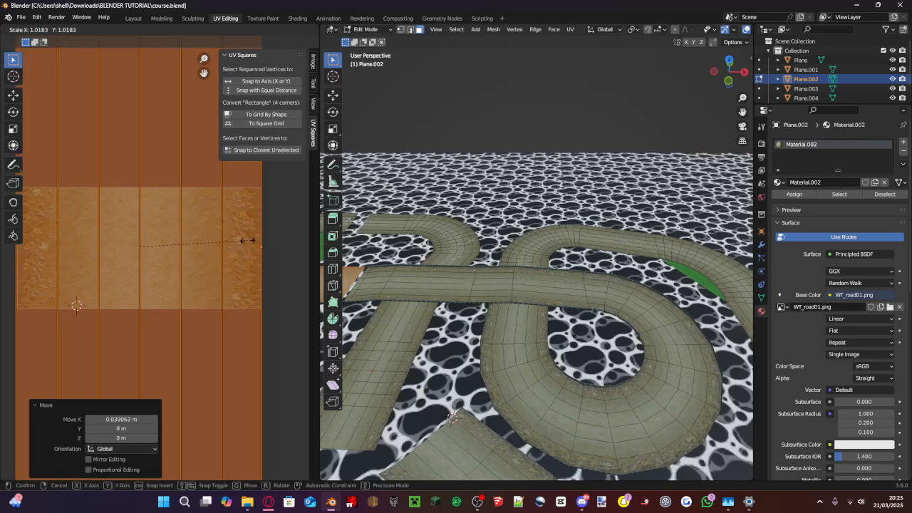
click(248, 239)
- Deselect the faces and examine the texturing of the straight section and the whole track from the top view
scroll(463, 236, up, 2)
shift+middle_drag(463, 236, 523, 234)
scroll(523, 234, up, 1)
shift+middle_drag(371, 258, 591, 356)
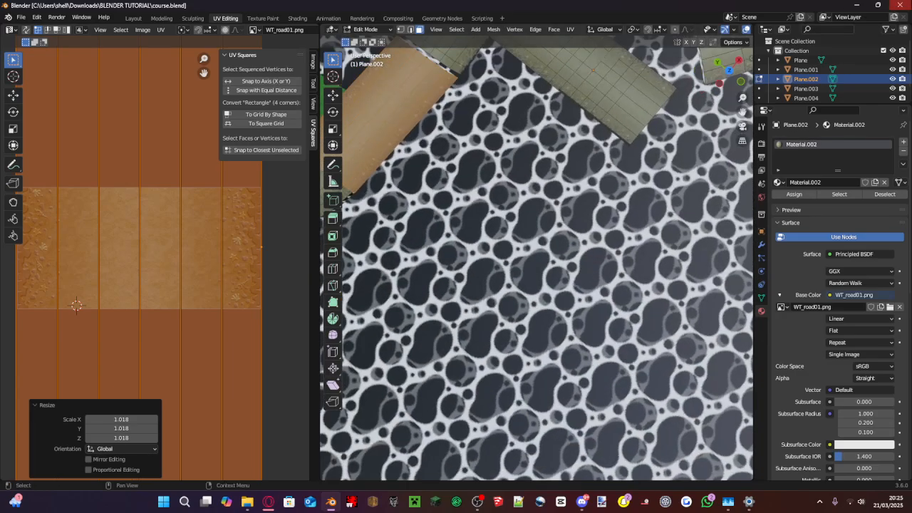
click(730, 66)
scroll(527, 156, down, 4)
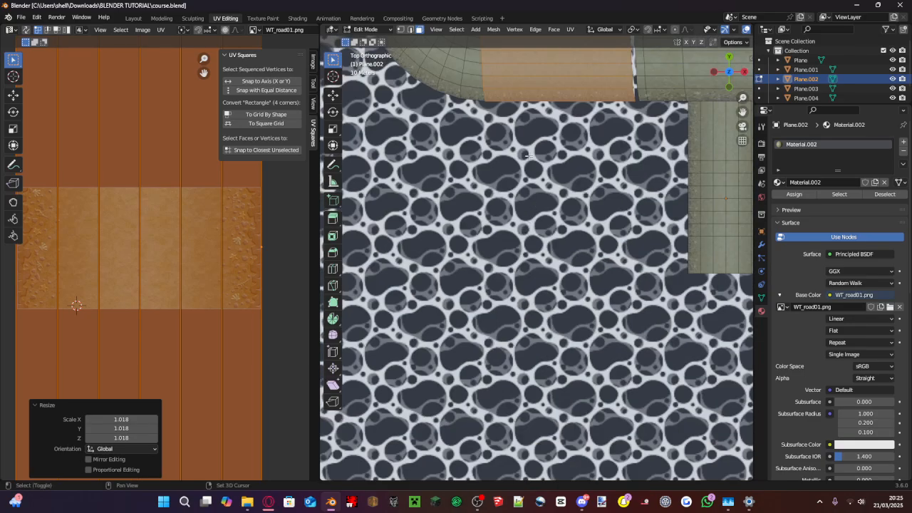
scroll(523, 378, down, 2)
click(580, 310)
scroll(580, 315, up, 5)
shift+middle_drag(580, 317, 664, 255)
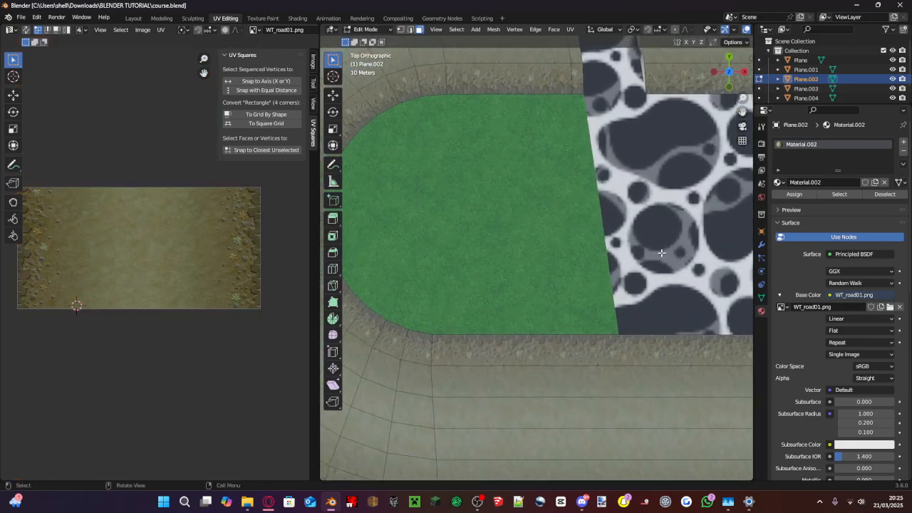
scroll(605, 289, down, 4)
shift+middle_drag(605, 288, 501, 262)
scroll(500, 262, down, 6)
shift+middle_drag(593, 235, 529, 207)
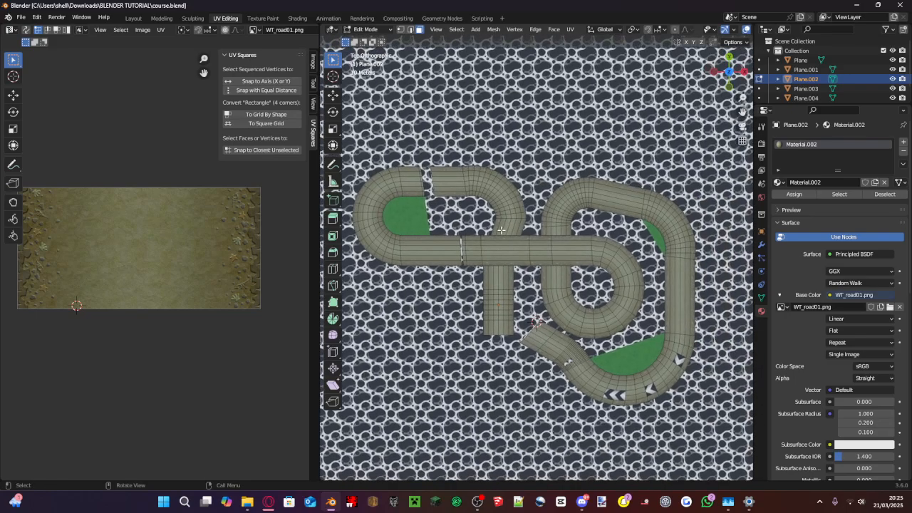
- Return to the Layout workspace and examine the road mesh in Edit Mode around the straight section and its crossing
click(132, 18)
scroll(386, 202, down, 3)
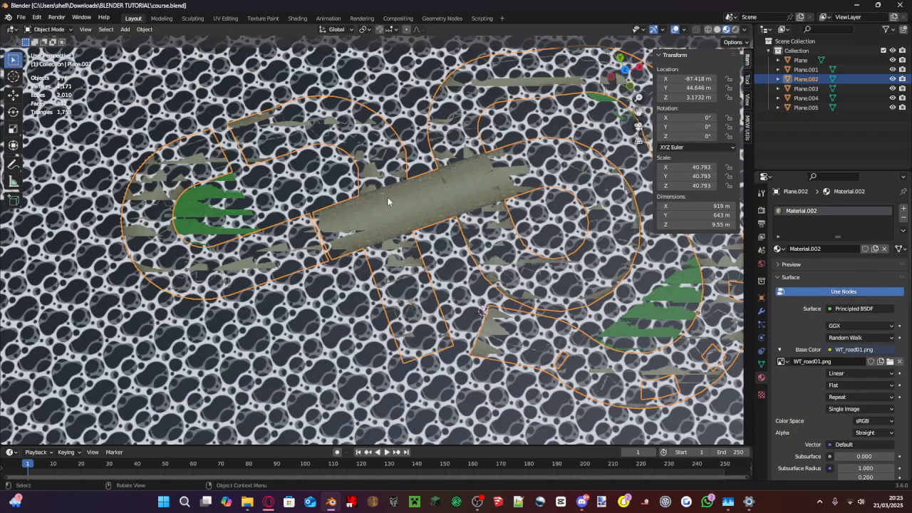
key(Tab)
middle_drag(372, 226, 364, 187)
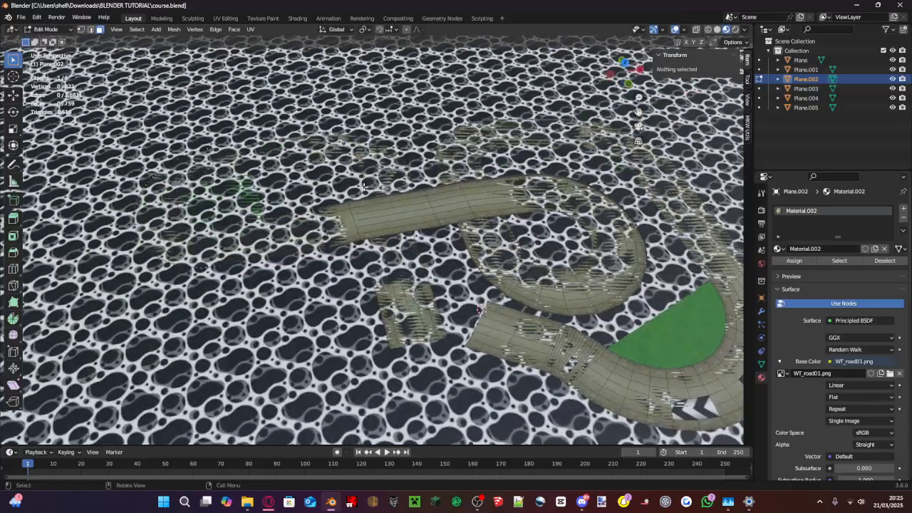
scroll(364, 188, down, 3)
scroll(458, 186, up, 4)
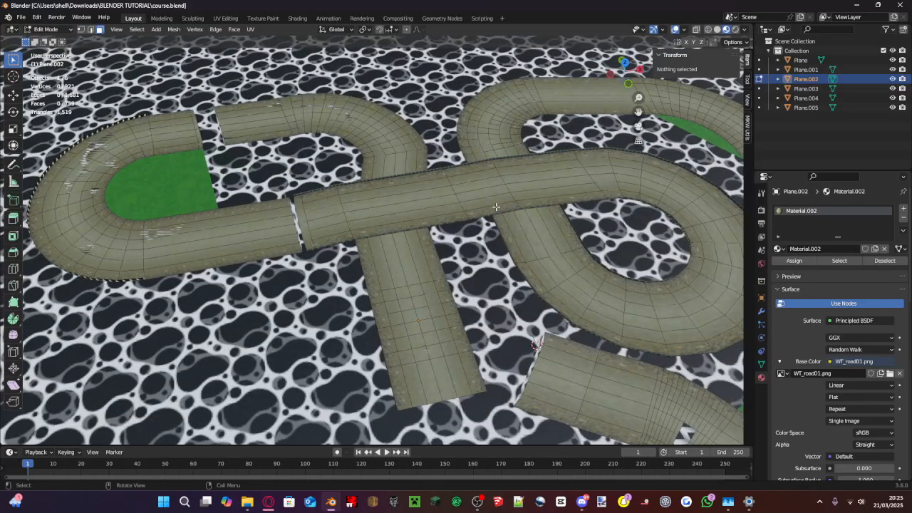
scroll(496, 207, down, 8)
scroll(337, 241, up, 7)
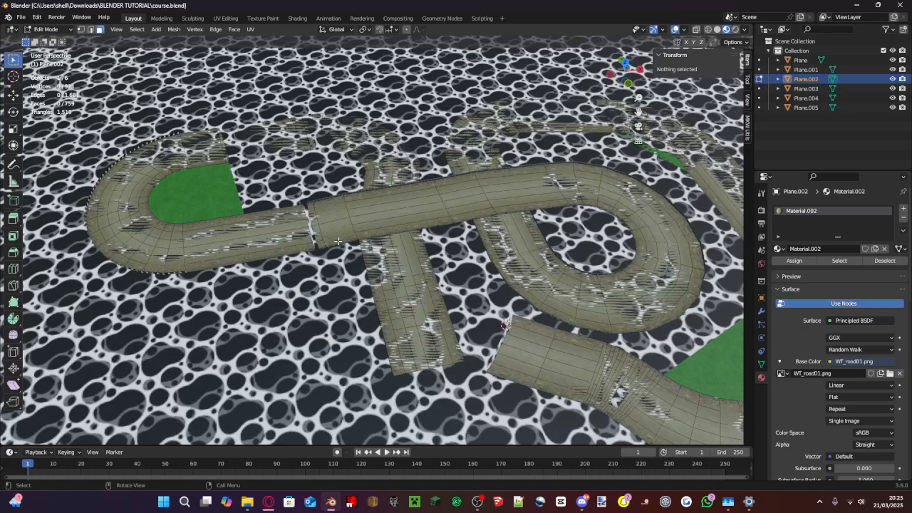
key(a)
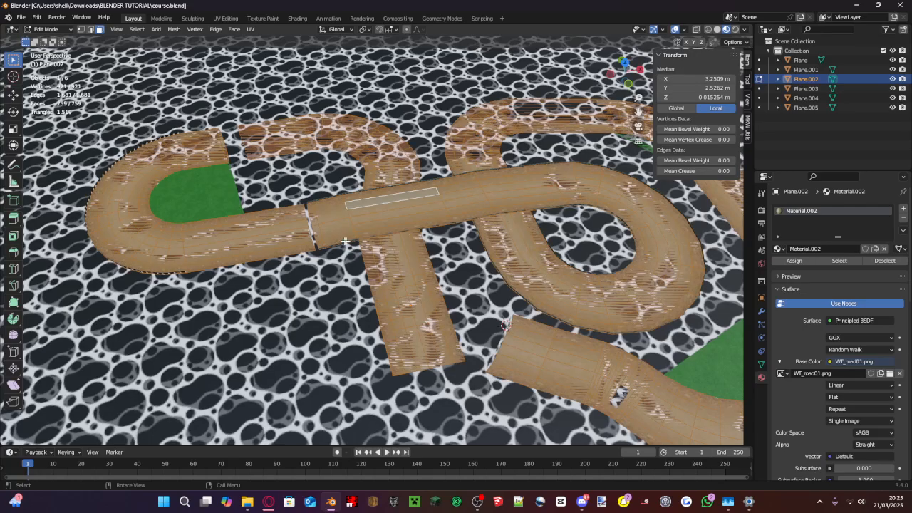
middle_drag(342, 241, 324, 181)
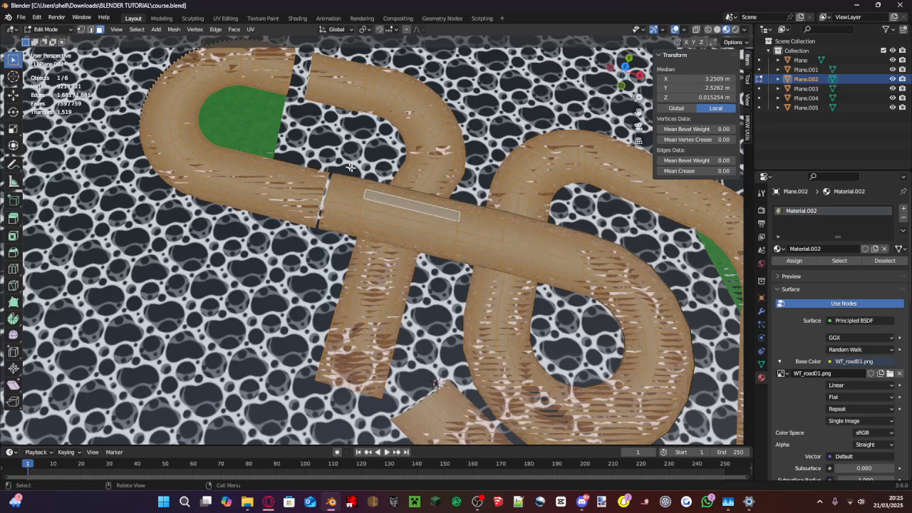
scroll(351, 167, up, 3)
scroll(354, 232, down, 4)
scroll(354, 232, up, 2)
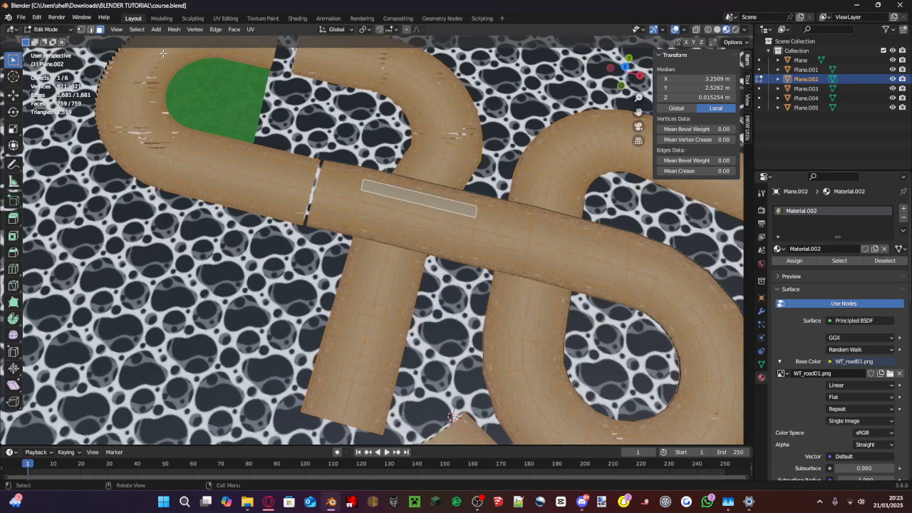
click(89, 29)
click(301, 382)
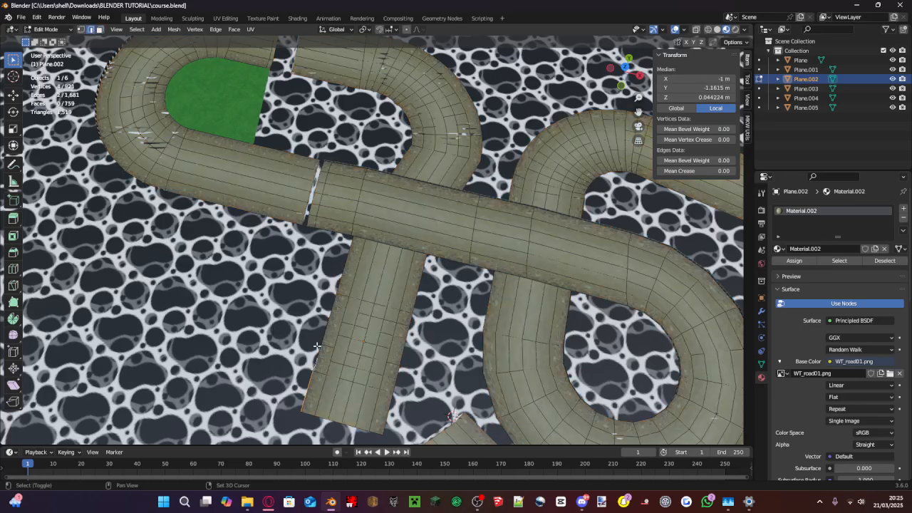
shift+click(323, 324)
middle_drag(323, 324, 384, 129)
scroll(356, 282, up, 5)
key(ctrl+z)
key(ctrl+z)
key(ctrl+z)
key(ctrl+z)
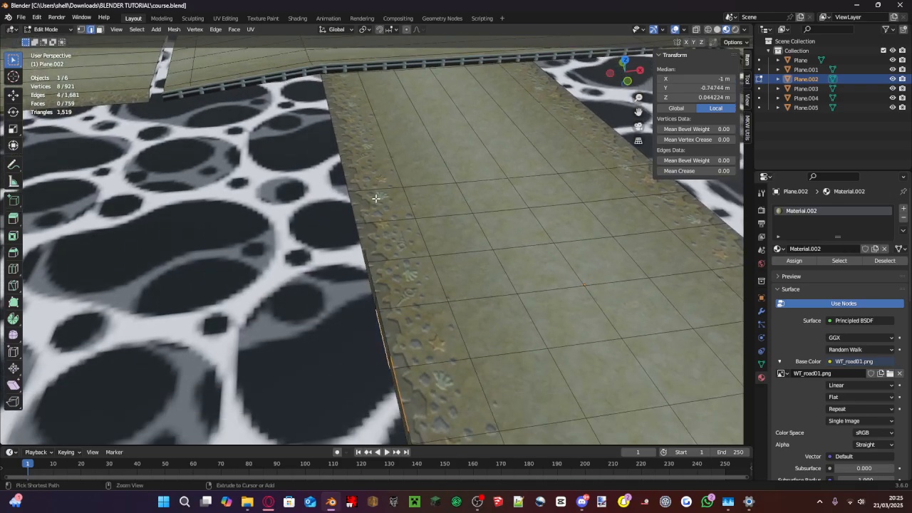
- Select the five upright wall faces along the outer side of the straight section in face mode
scroll(377, 246, down, 6)
middle_drag(379, 245, 290, 181)
key(a)
scroll(397, 226, up, 6)
click(101, 30)
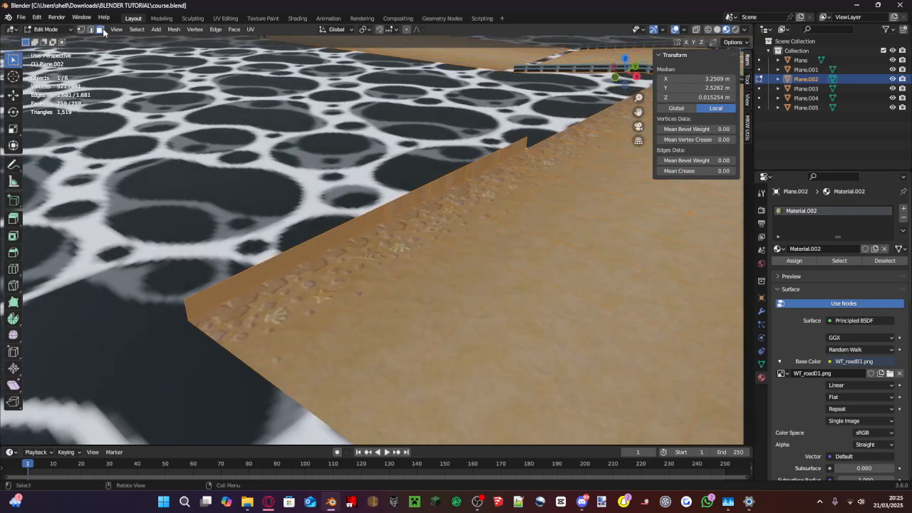
click(280, 249)
click(399, 202)
shift+click(375, 215)
shift+click(456, 180)
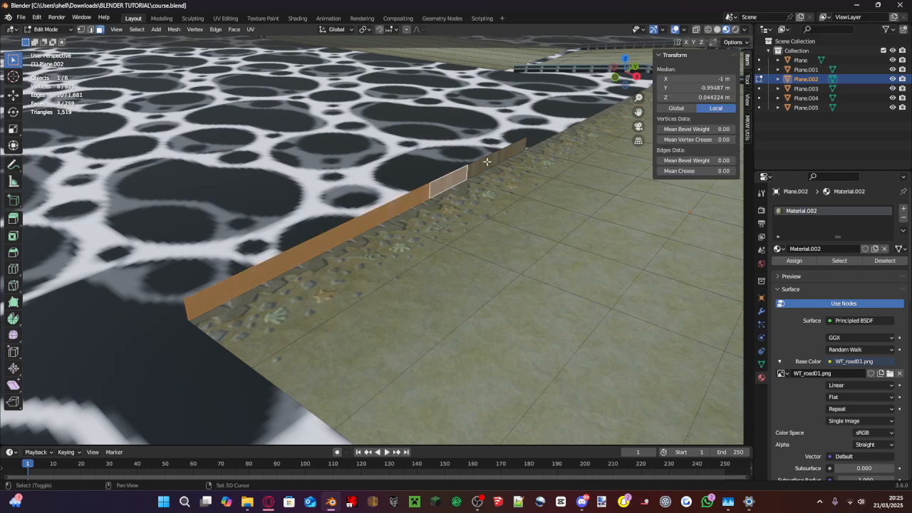
shift+click(486, 161)
shift+click(512, 150)
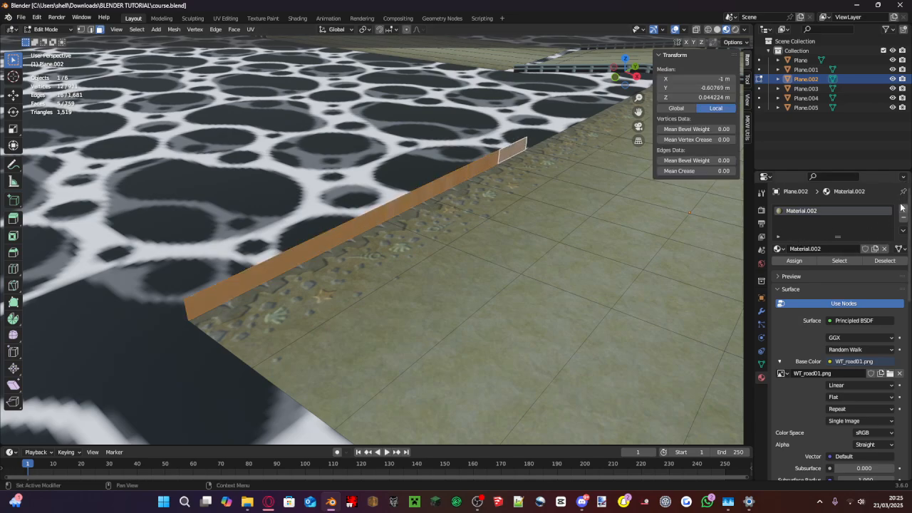
- Add a second material to the road object and set its base color to an image texture
click(904, 208)
click(822, 268)
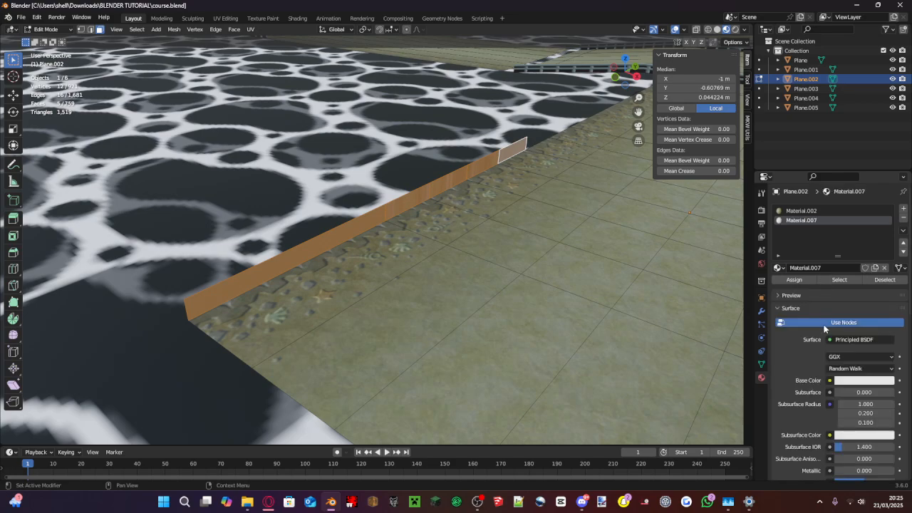
click(830, 381)
click(611, 286)
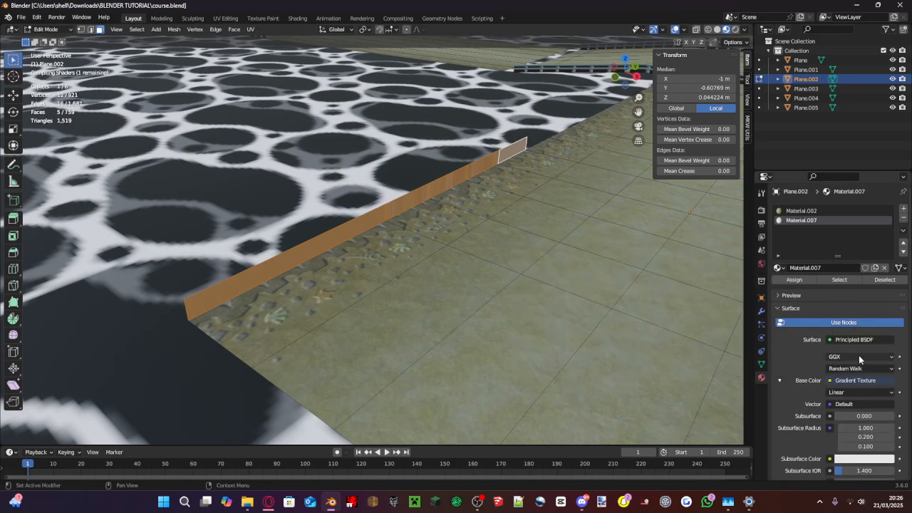
click(846, 381)
click(607, 295)
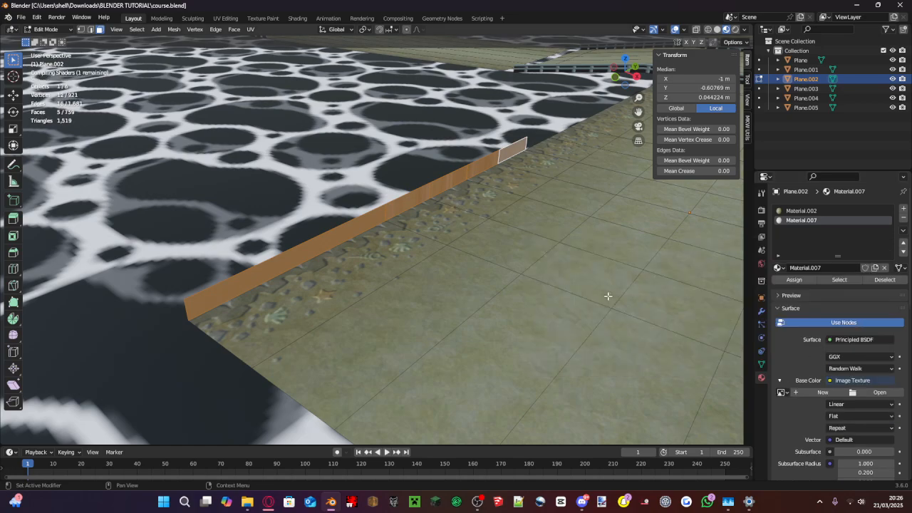
- Load WT_TesuriKusa.png into the new material and assign it to the selected wall faces
click(879, 392)
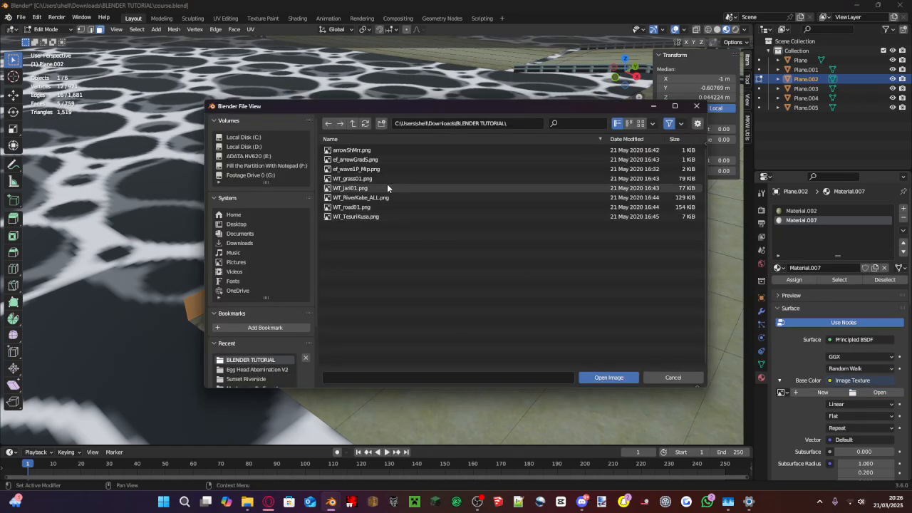
double_click(344, 215)
click(793, 278)
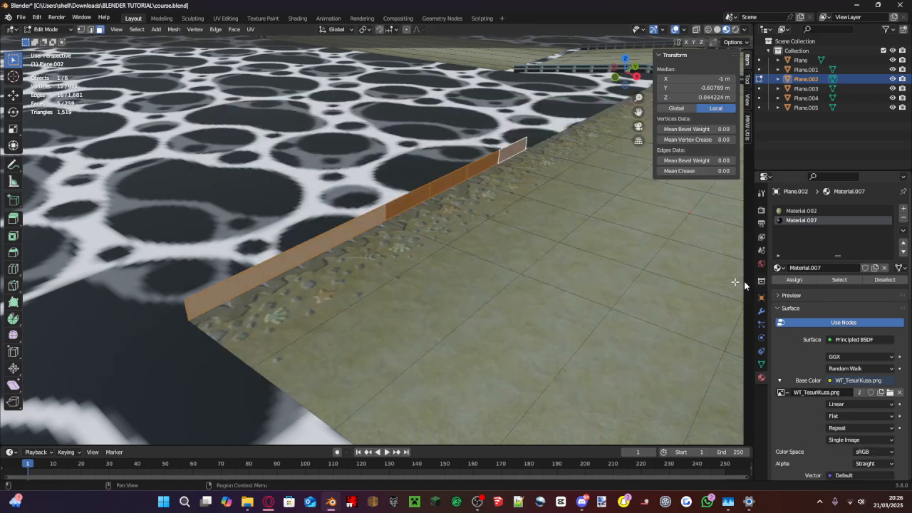
- Unwrap the wall faces and rotate their UVs by 45° in the UV Editing workspace so the strip lies horizontally
key(u)
click(342, 158)
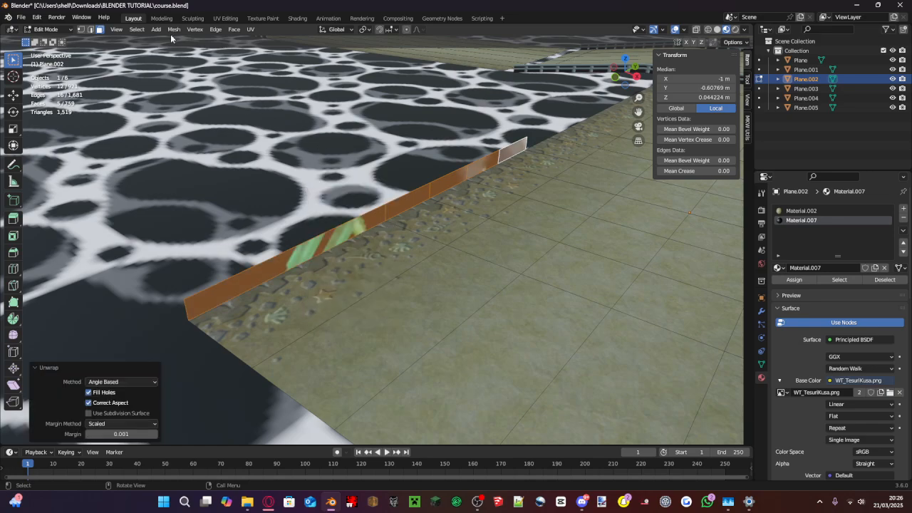
click(225, 18)
scroll(203, 162, up, 3)
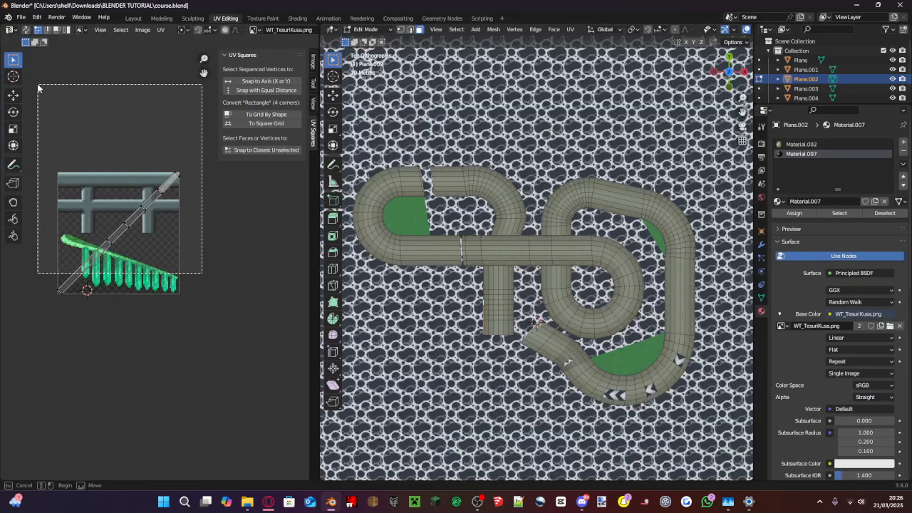
key(r)
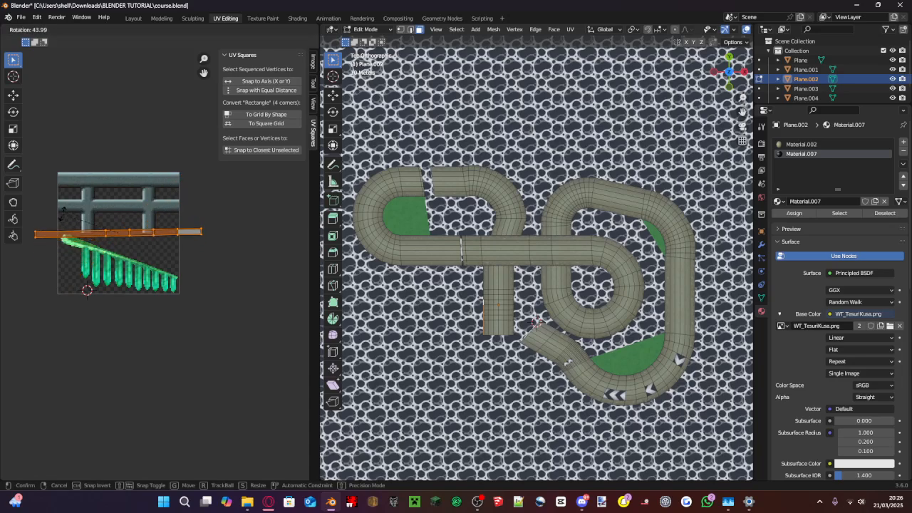
click(62, 218)
click(114, 428)
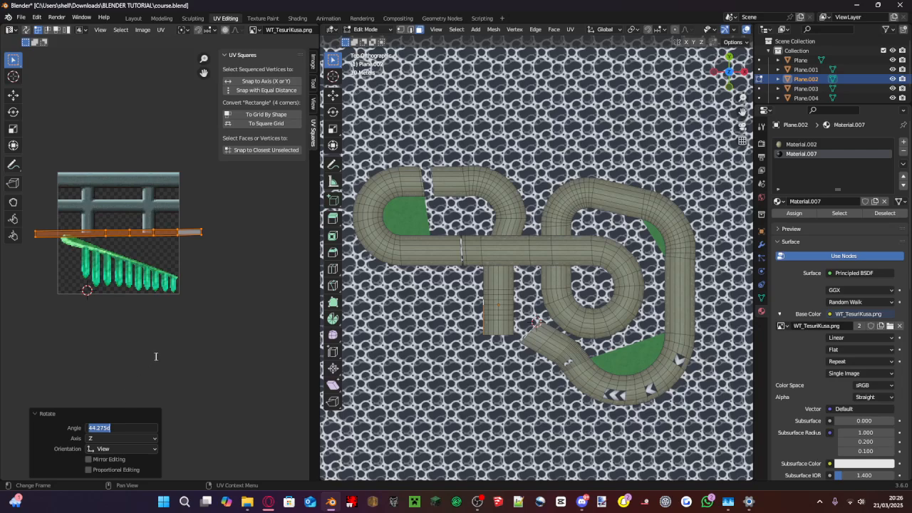
text(45)
key(Return)
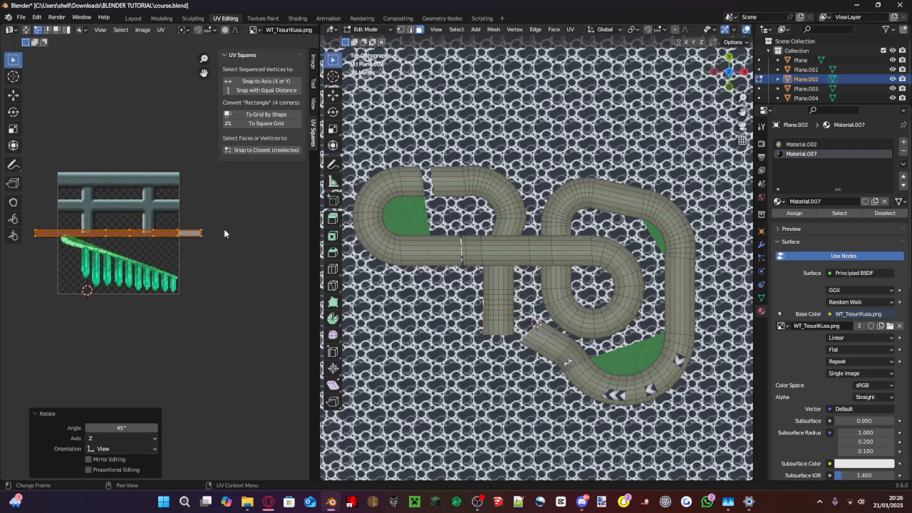
- Scale the wall's UV strip by 7.670 and move it up over the railing part of the texture
key(s)
click(258, 244)
drag(229, 265, 3, 167)
key(s)
click(285, 422)
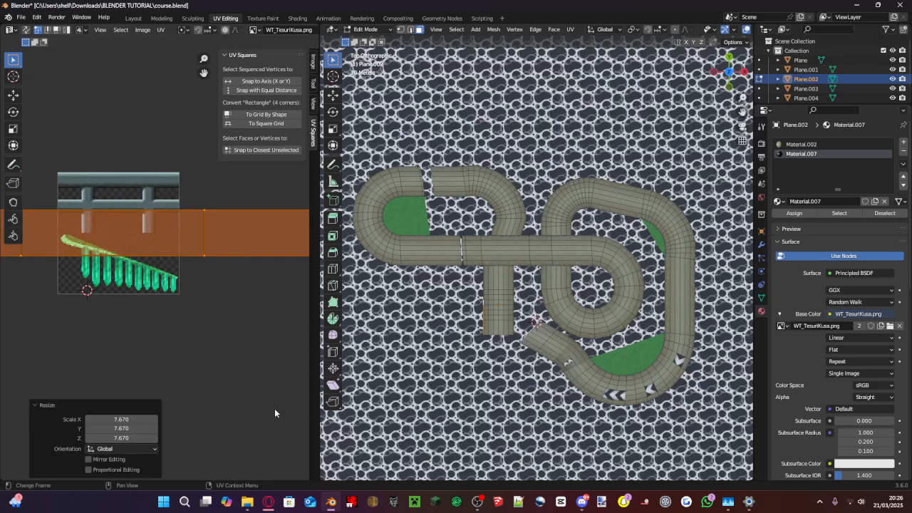
key(g)
click(273, 382)
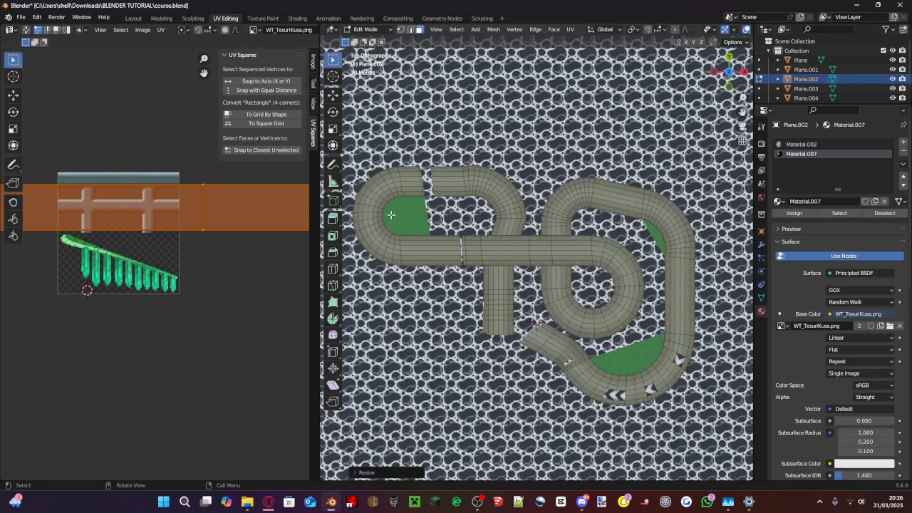
- Scale the wall UVs by 1.263 and move them 0.007812 m in X and 0.03125 m in Y
scroll(454, 303, up, 2)
scroll(454, 303, up, 2)
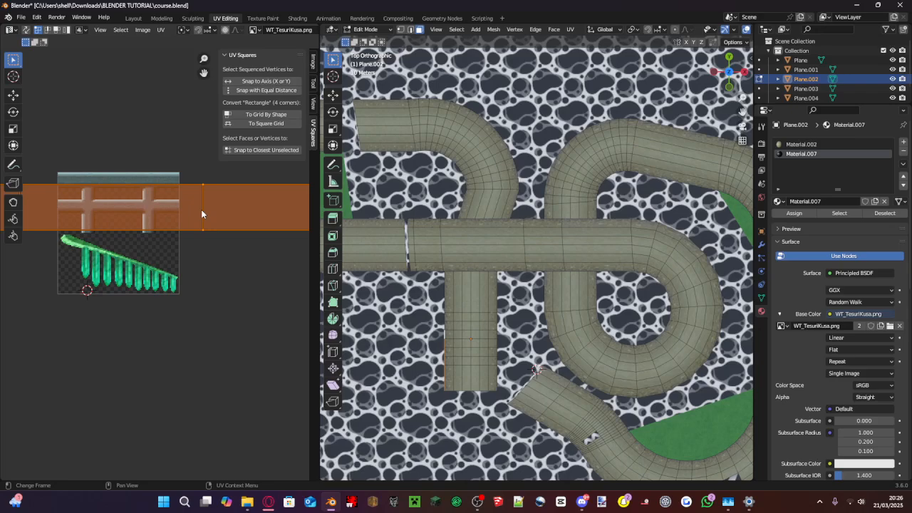
key(s)
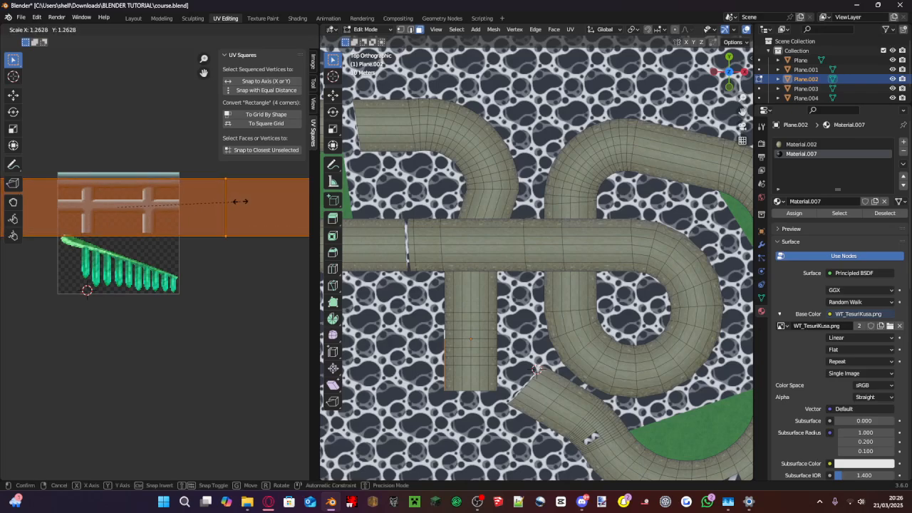
click(240, 205)
key(g)
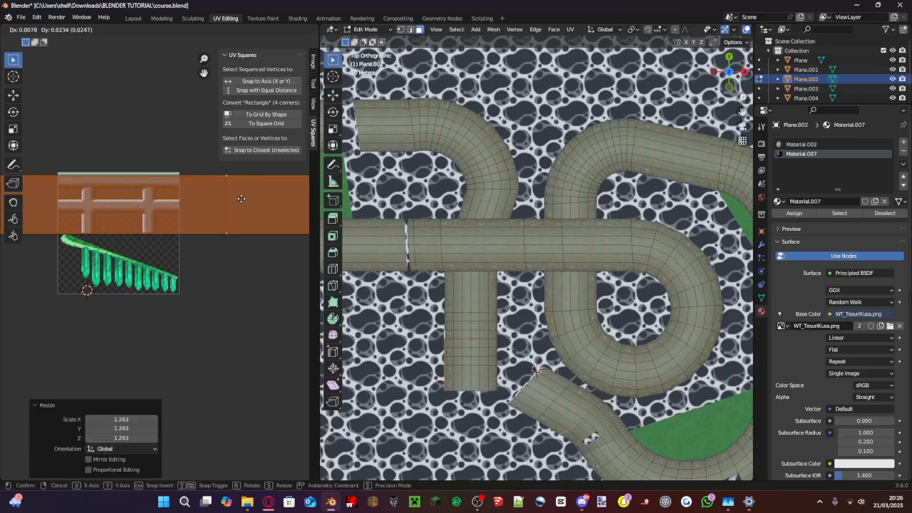
click(241, 197)
- Fit the wall UVs to the railing's height with a 1.054 scale and moves of 0.011719 m and -0.007812 m in Y
key(s)
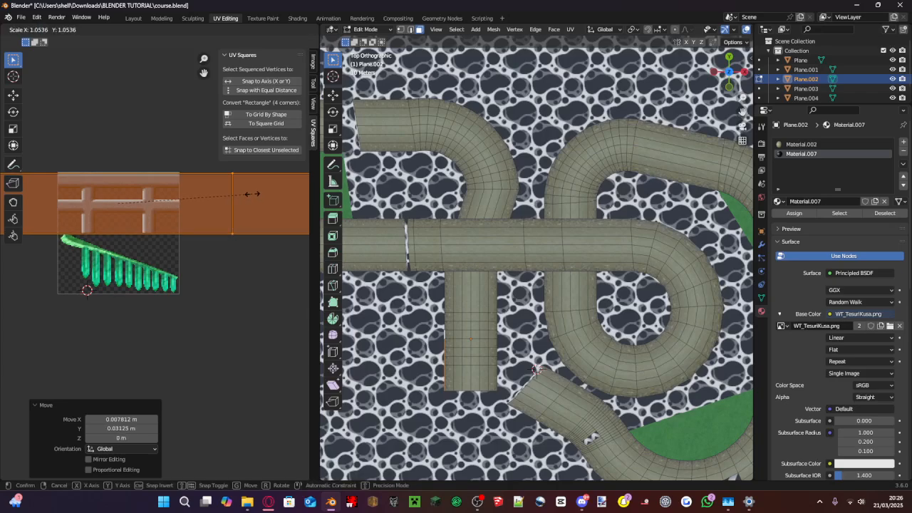
click(252, 194)
key(g)
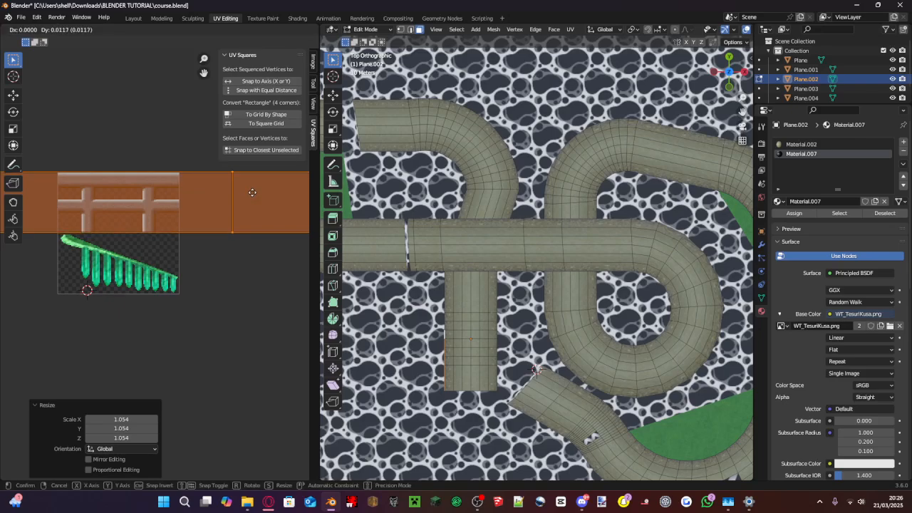
click(252, 191)
key(g)
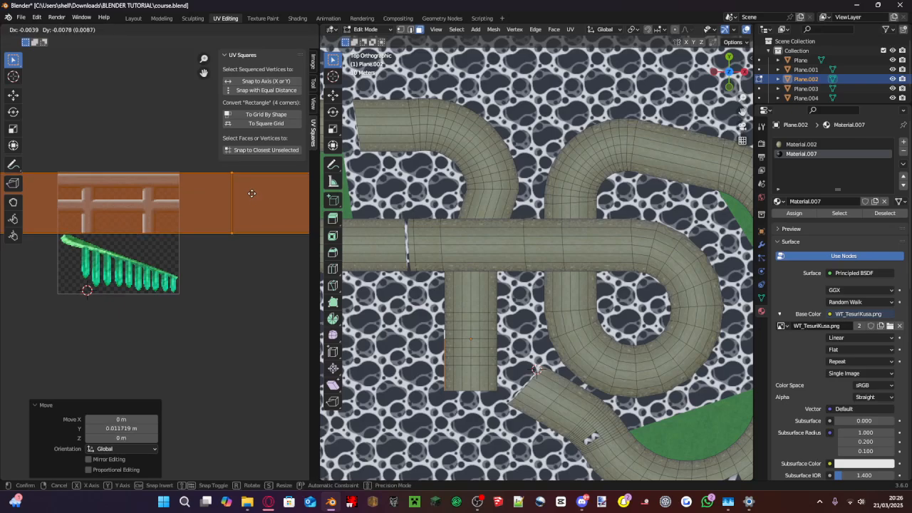
click(252, 193)
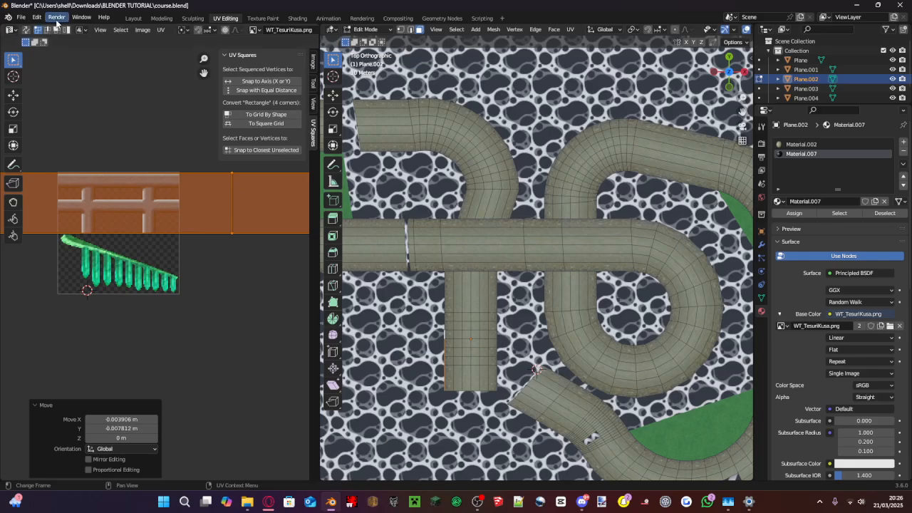
- Back in the Layout workspace, select the entire road mesh in Edit Mode and separate it by material
click(133, 18)
scroll(299, 219, down, 10)
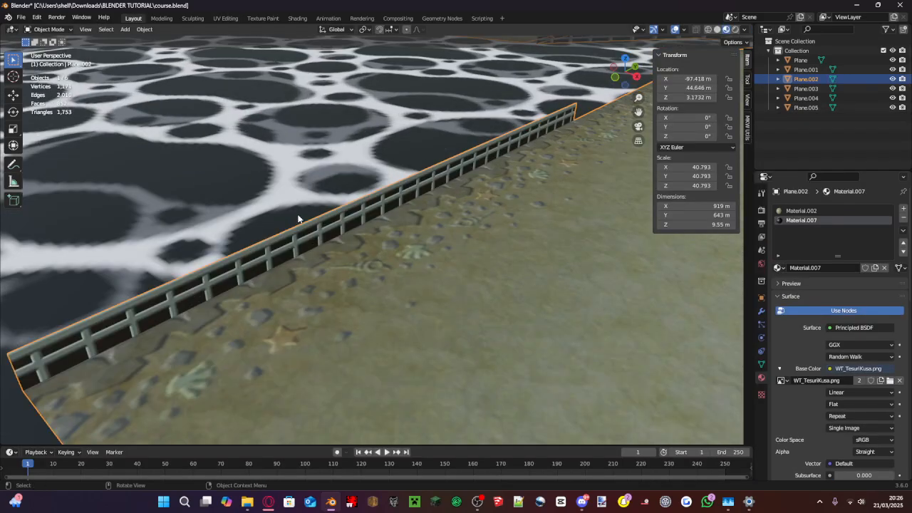
key(Tab)
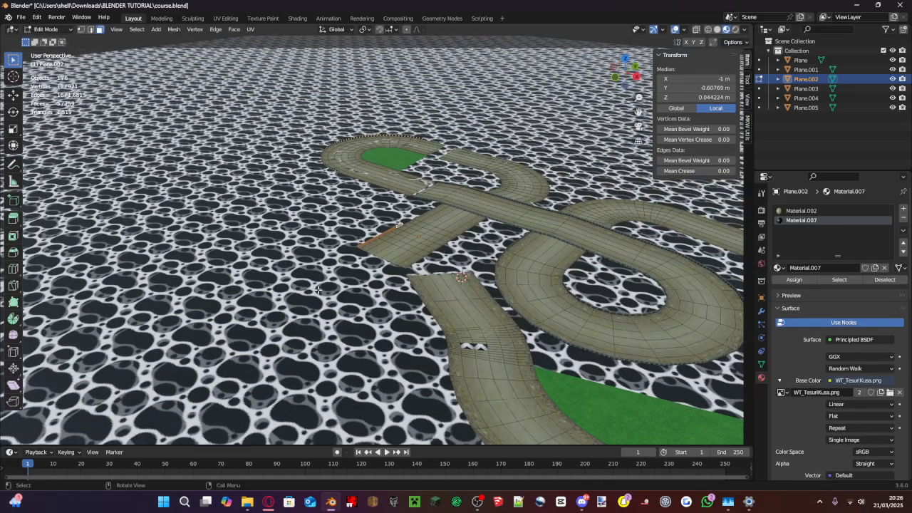
key(a)
key(p)
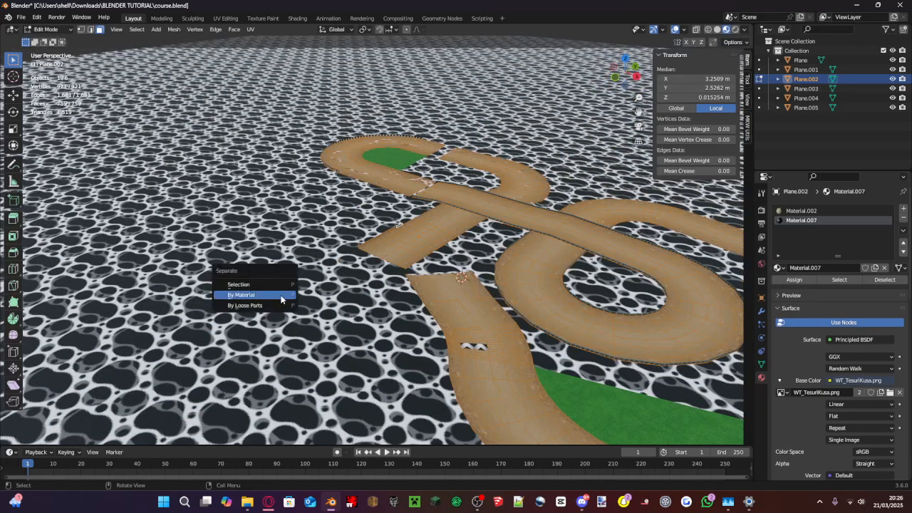
click(282, 297)
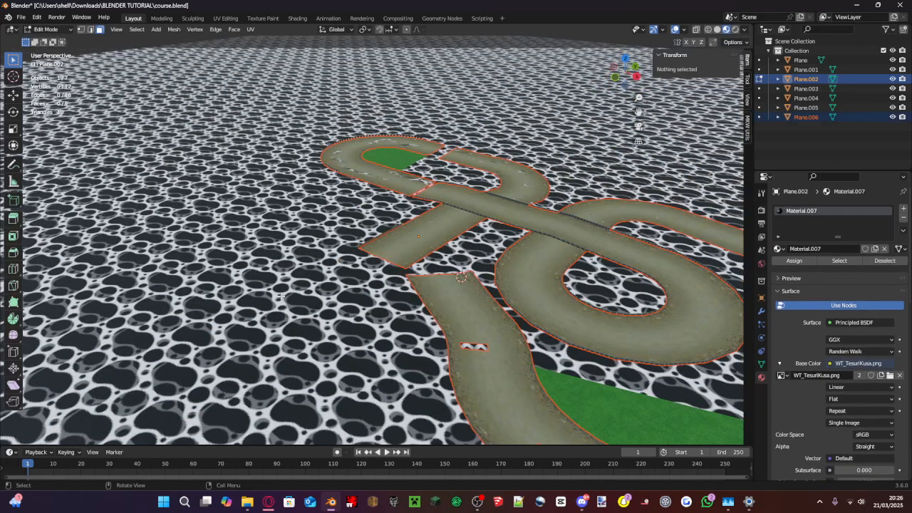
- Switch to Object Mode and select the separated railing piece and the road piece individually to check the split
click(52, 31)
click(55, 40)
scroll(403, 193, up, 5)
click(399, 227)
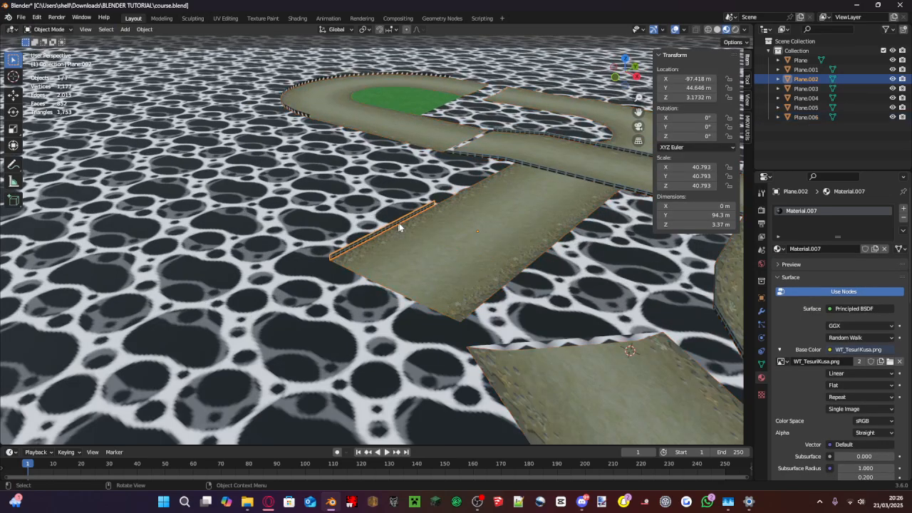
click(538, 175)
click(399, 220)
scroll(405, 217, down, 3)
click(420, 232)
- Examine the separated road and arrow pieces from several angles, checking the road's borders around the track
scroll(407, 285, down, 3)
scroll(386, 310, down, 2)
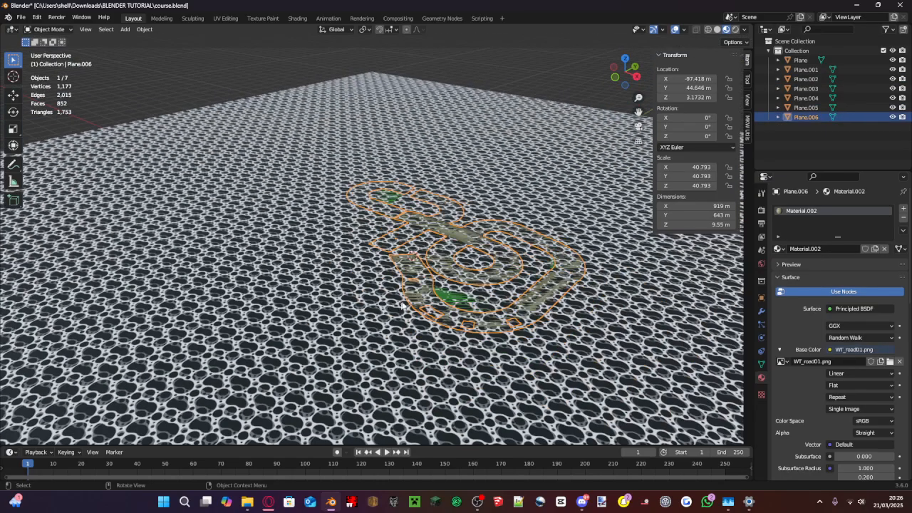
scroll(399, 302, up, 6)
middle_drag(414, 298, 397, 298)
scroll(398, 297, up, 5)
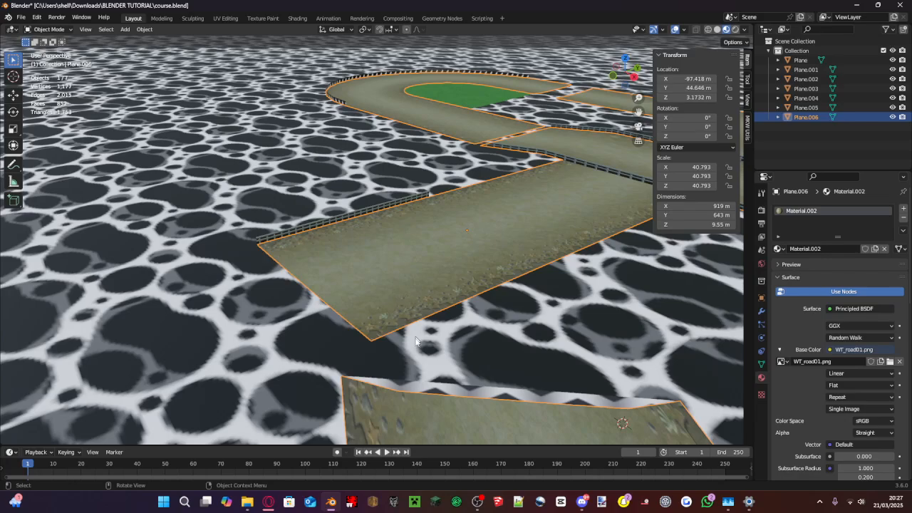
click(426, 386)
scroll(425, 386, down, 6)
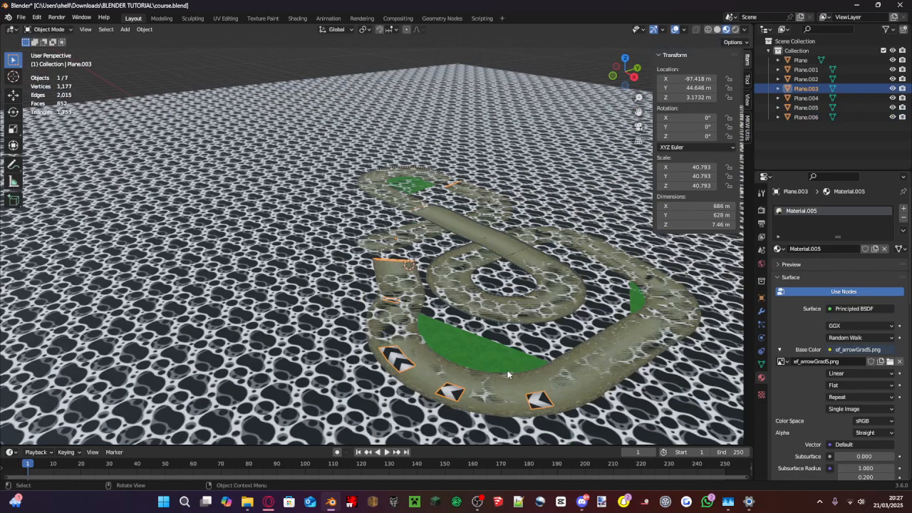
scroll(407, 282, up, 6)
middle_drag(404, 284, 380, 302)
scroll(439, 285, down, 2)
scroll(422, 283, up, 5)
click(422, 283)
scroll(422, 283, up, 3)
scroll(325, 314, down, 6)
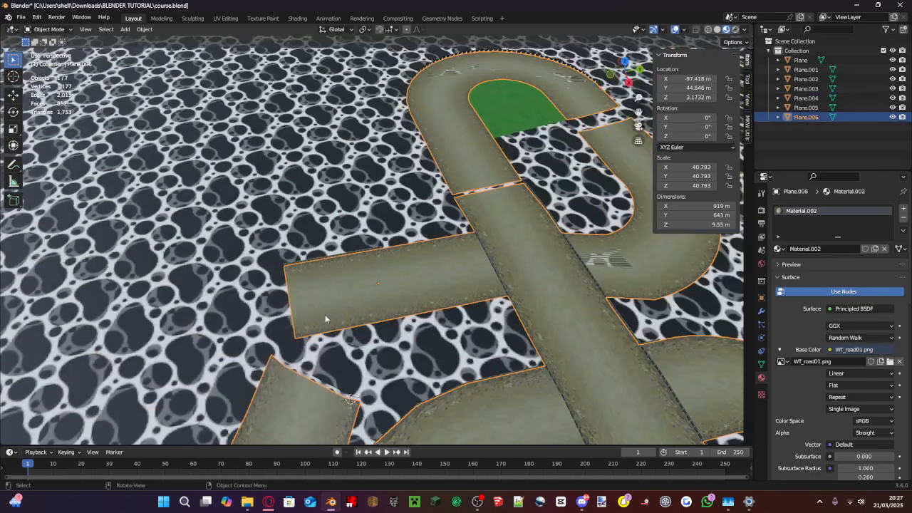
scroll(375, 342, up, 5)
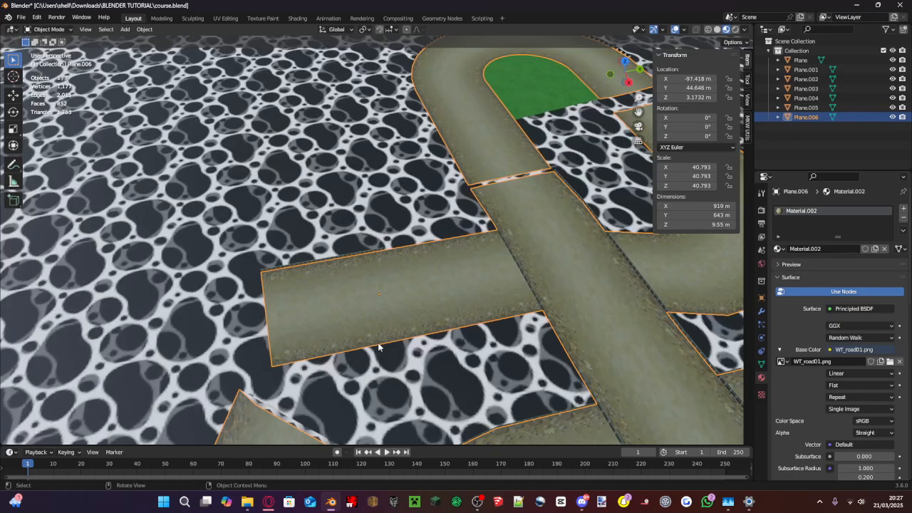
shift+middle_drag(411, 332, 309, 110)
middle_drag(384, 184, 417, 187)
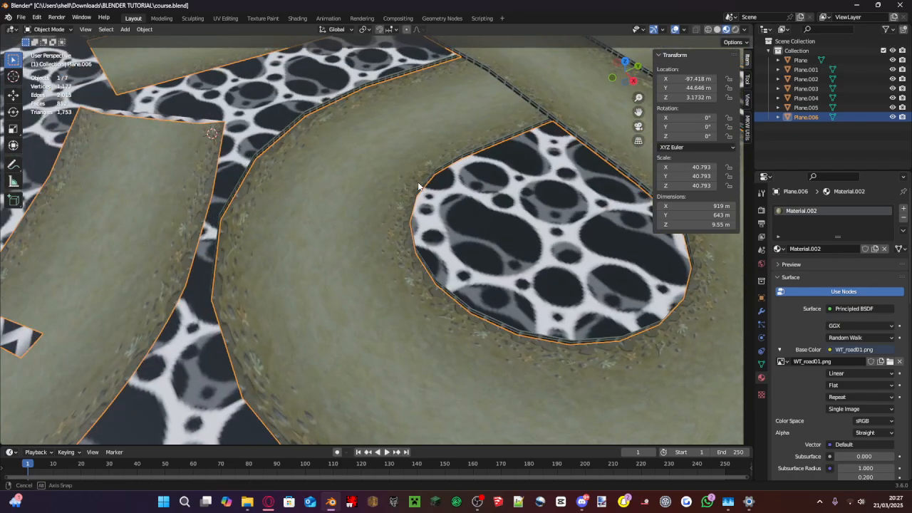
scroll(410, 198, down, 5)
scroll(416, 261, up, 4)
scroll(407, 264, down, 8)
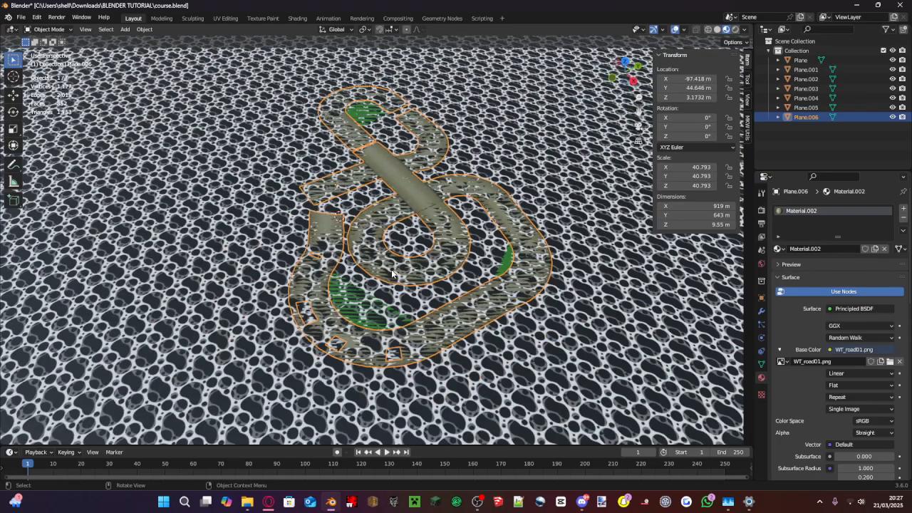
scroll(384, 276, up, 5)
- Select the road mesh and set it up for edge selection in Edit Mode from the top view
click(261, 360)
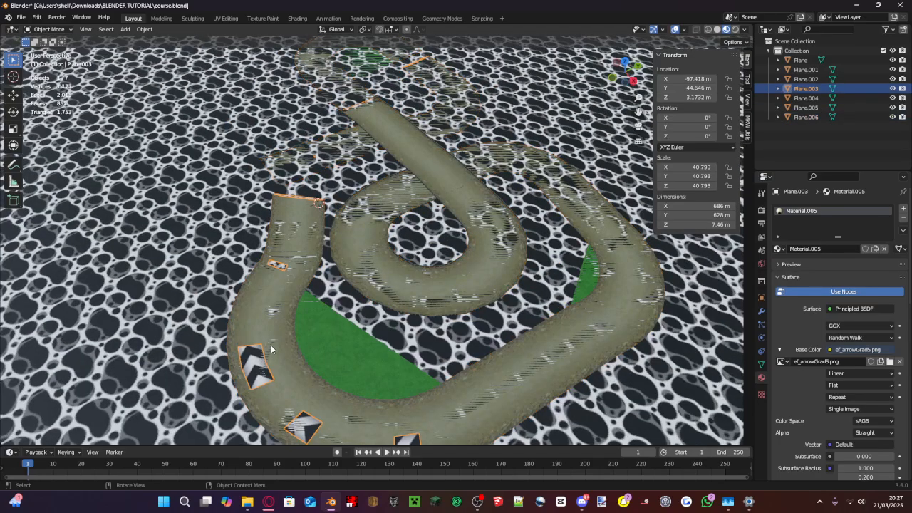
click(272, 316)
scroll(361, 264, up, 4)
middle_drag(361, 264, 439, 243)
scroll(478, 260, down, 5)
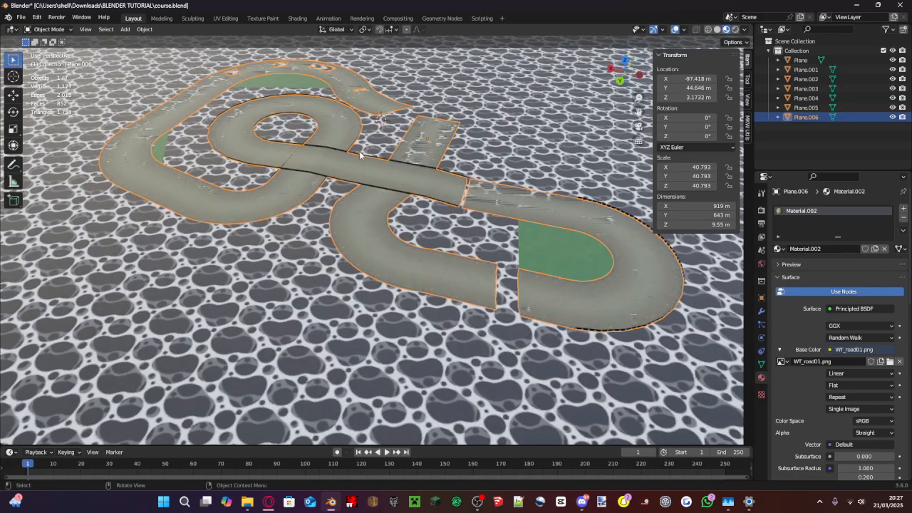
key(Tab)
alt+click(451, 254)
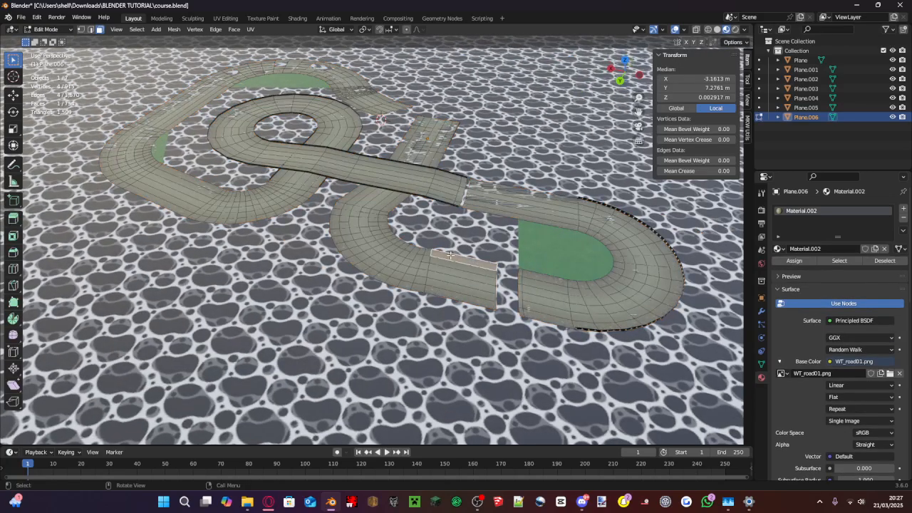
click(92, 30)
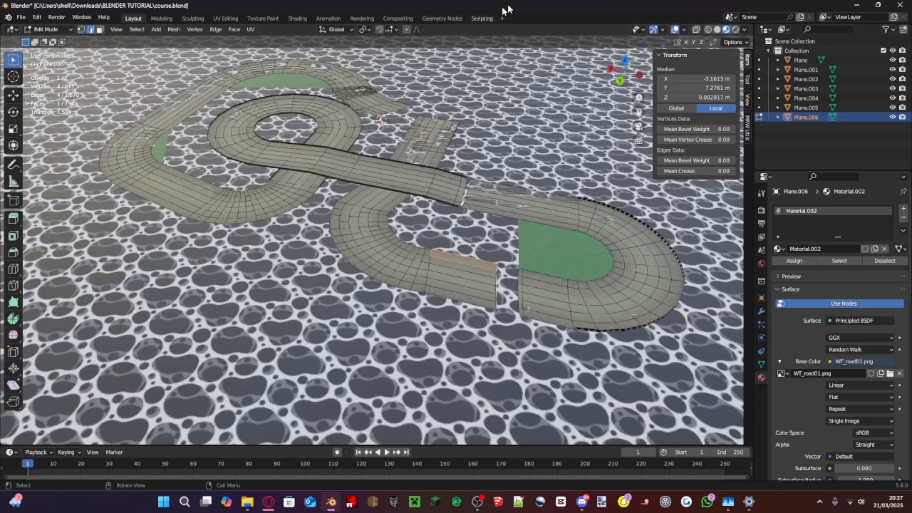
click(624, 60)
scroll(296, 265, up, 4)
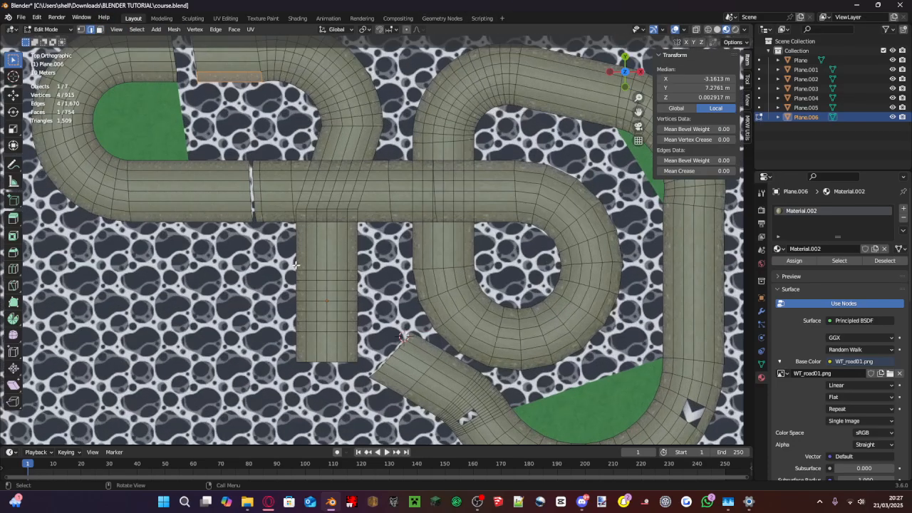
- Select the border edges along one side of the dead-end straight, continuing under the crossing road into the bend
click(298, 337)
shift+click(296, 325)
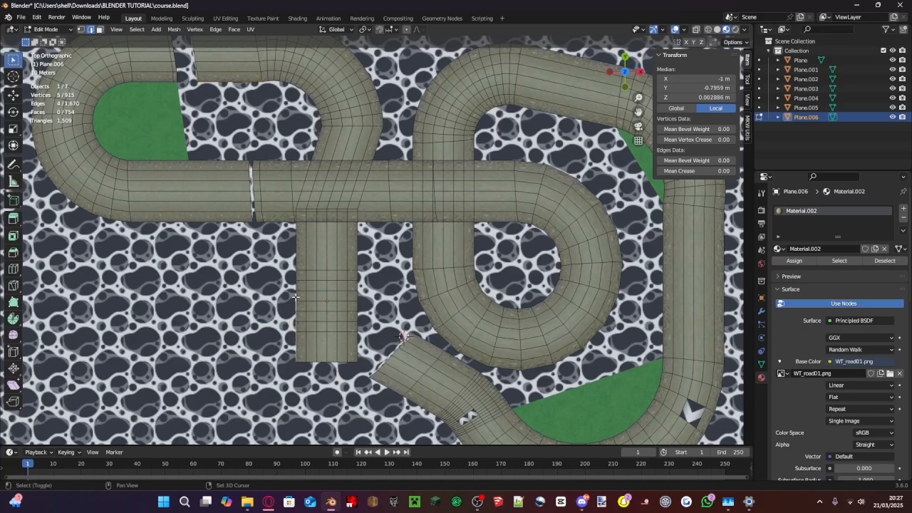
shift+click(297, 203)
shift+click(323, 125)
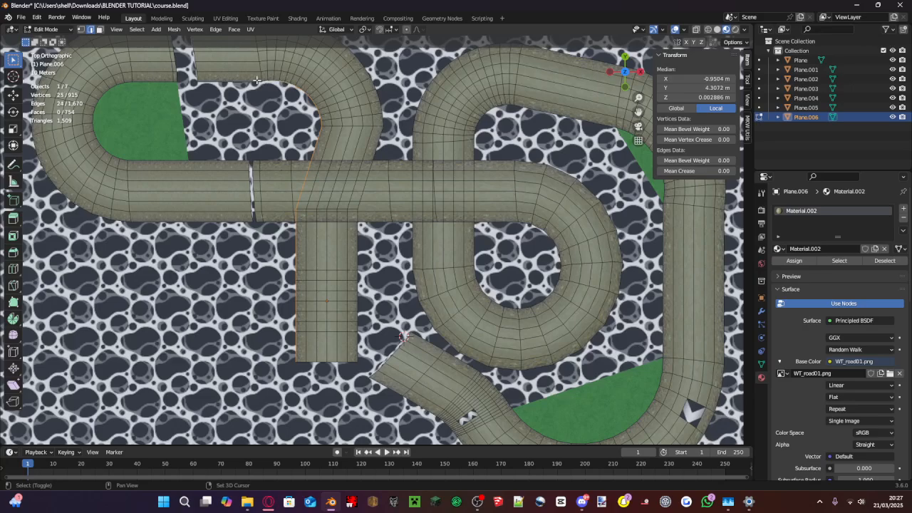
- Add the remaining inner border edges of the bend and the road-end edges at the gap to the selection
scroll(254, 83, up, 10)
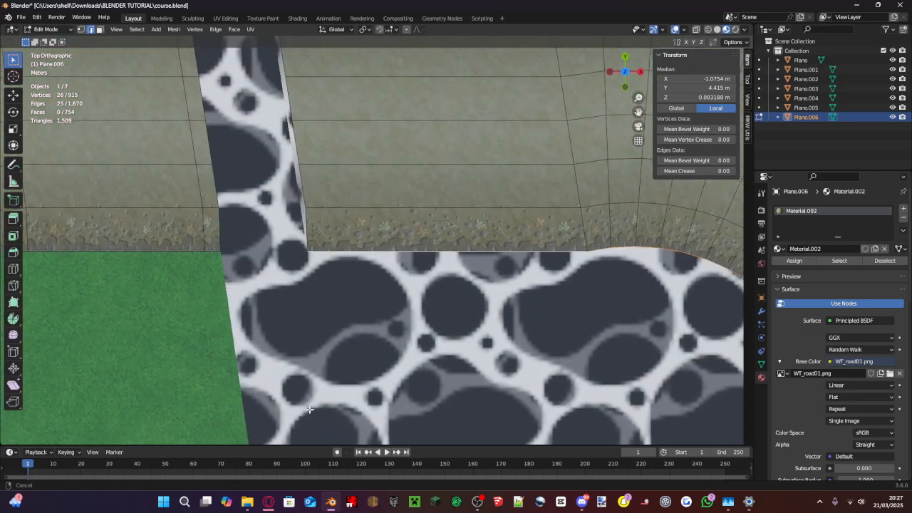
shift+click(305, 222)
shift+click(297, 163)
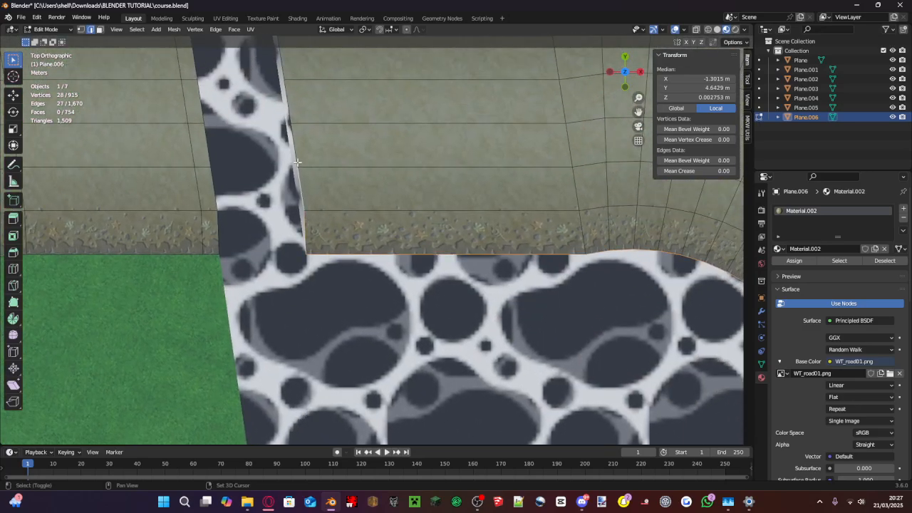
shift+click(297, 171)
shift+click(295, 131)
shift+middle_drag(296, 131, 300, 227)
shift+click(285, 158)
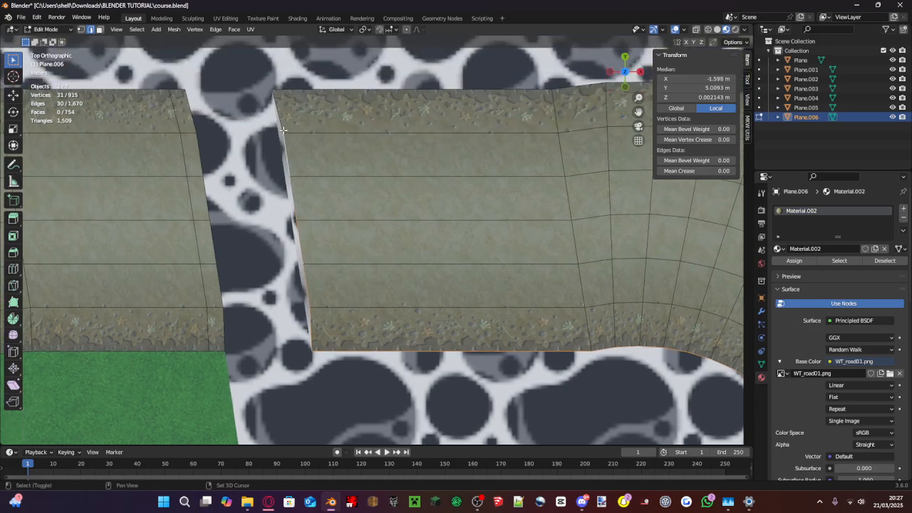
shift+click(283, 124)
- Add the outer border edges from the gap around the first part of the bend to the selection
shift+click(312, 87)
shift+middle_drag(400, 106, 264, 108)
shift+click(470, 85)
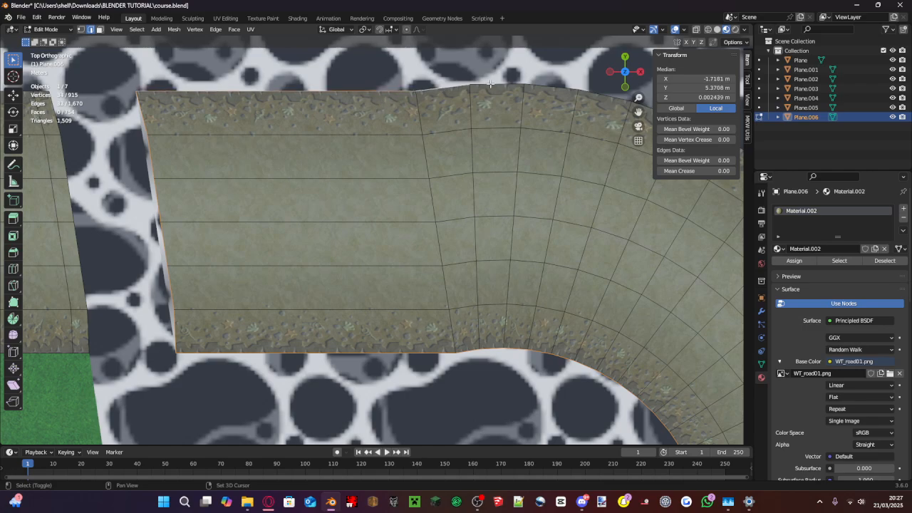
shift+click(523, 84)
shift+click(578, 86)
scroll(472, 158, down, 4)
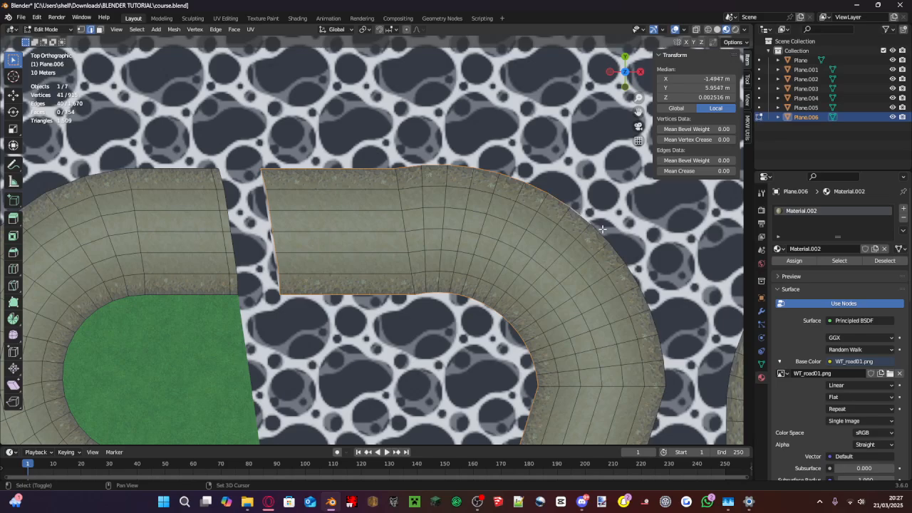
shift+middle_drag(619, 255, 461, 161)
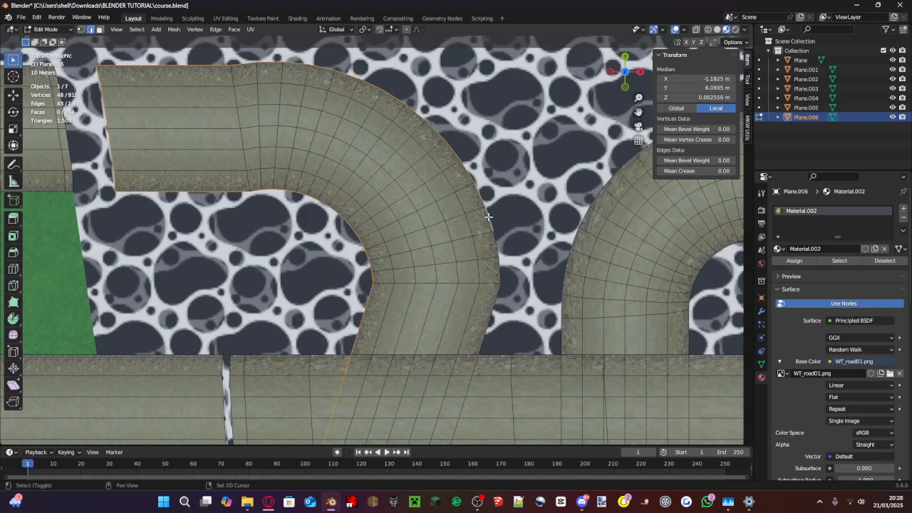
- Add the rest of the bend's outer border, the straight's other side and its end edges to the selection
shift+click(496, 290)
shift+middle_drag(495, 290, 525, 44)
shift+click(478, 290)
shift+middle_drag(478, 290, 408, 154)
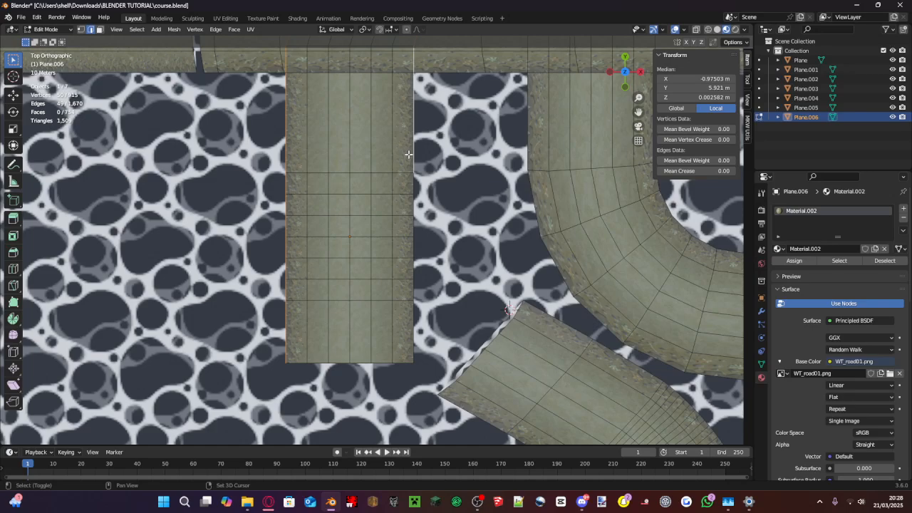
shift+click(419, 190)
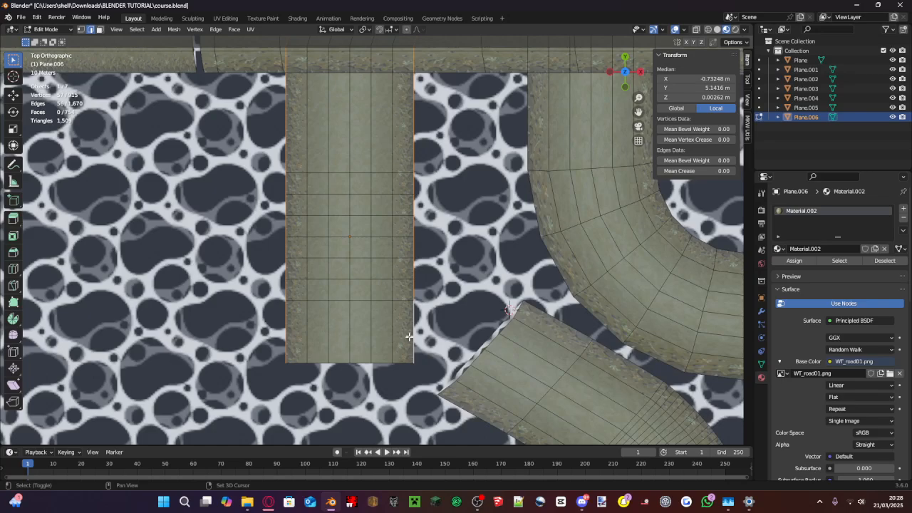
shift+click(396, 360)
shift+click(301, 365)
- Add the outer border edge and the narrow-gap end edges of the straight beside the grass to the selection
middle_drag(375, 338, 421, 268)
scroll(382, 296, down, 10)
scroll(409, 227, down, 1)
scroll(423, 235, up, 5)
middle_drag(426, 222, 427, 291)
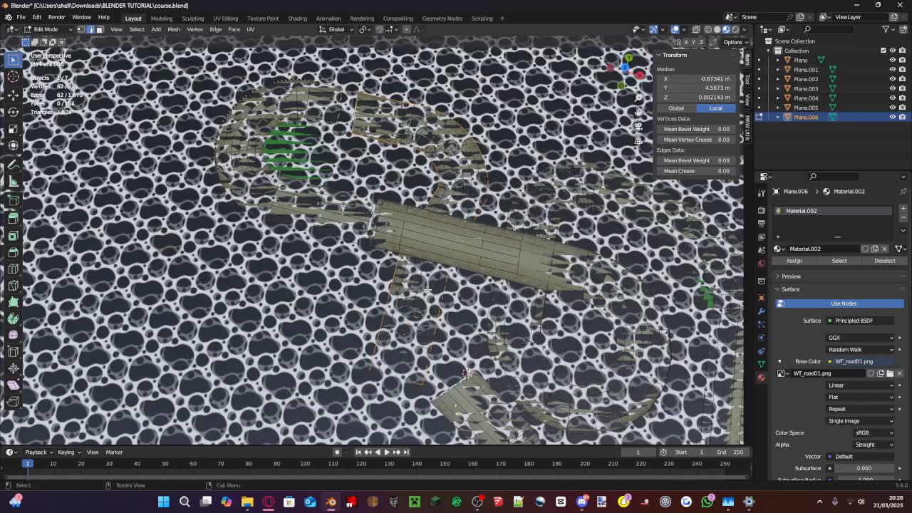
scroll(430, 286, up, 3)
scroll(426, 239, up, 2)
middle_drag(418, 228, 442, 204)
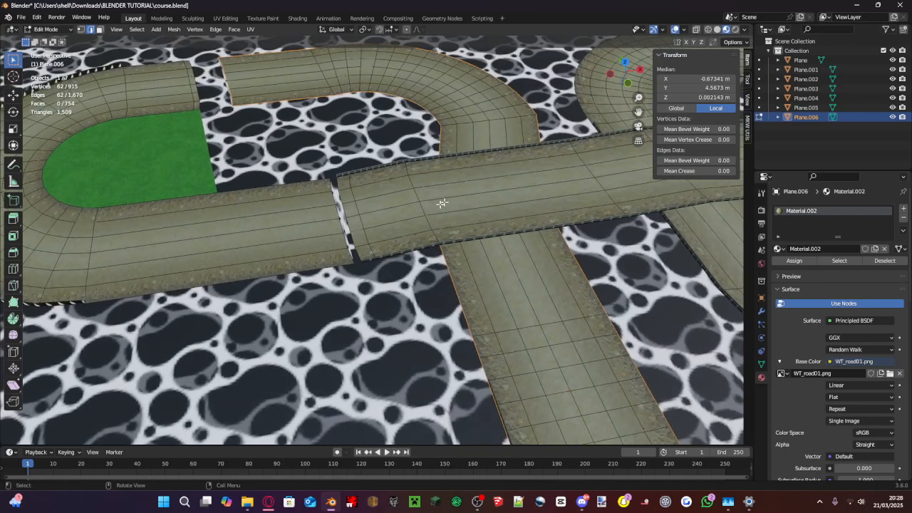
shift+click(343, 259)
click(626, 62)
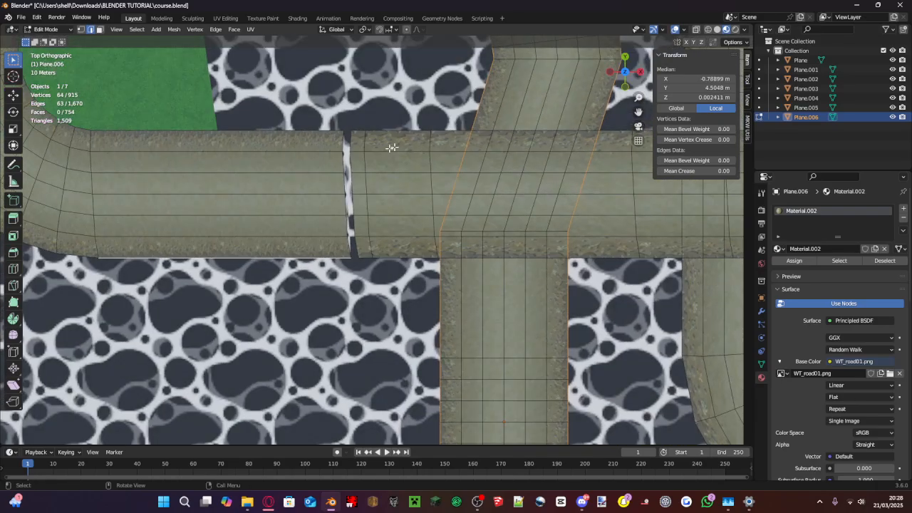
scroll(319, 211, up, 3)
shift+click(327, 238)
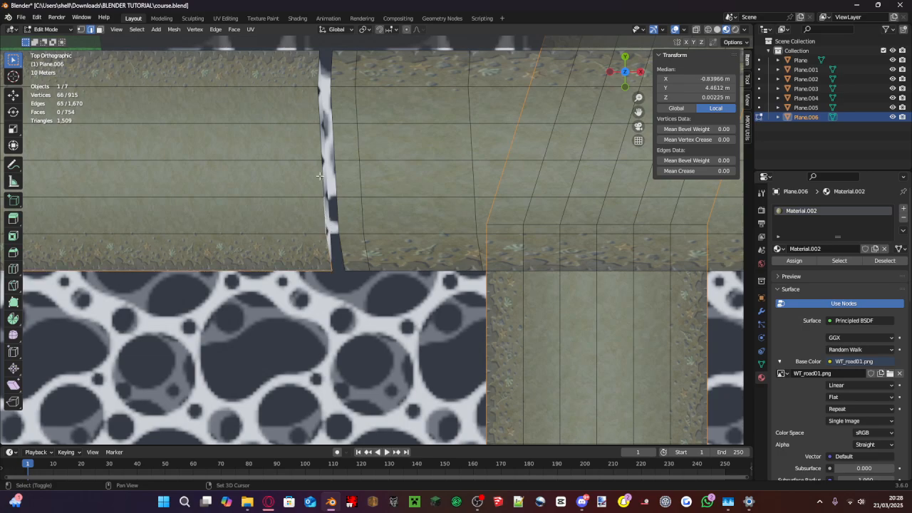
shift+click(318, 85)
shift+middle_drag(318, 85, 429, 200)
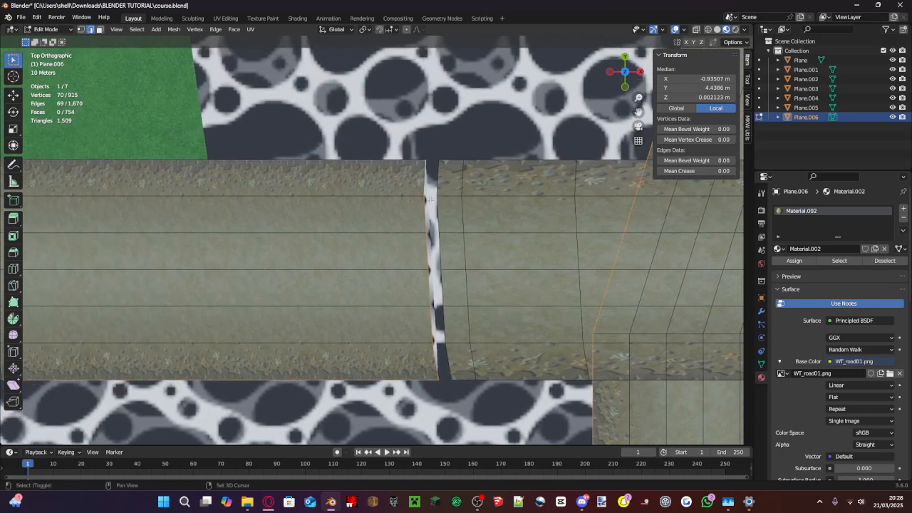
- Extend the selection along both sides of this straight, leaving out the inner edge that borders the grass
shift+click(363, 156)
scroll(362, 156, down, 2)
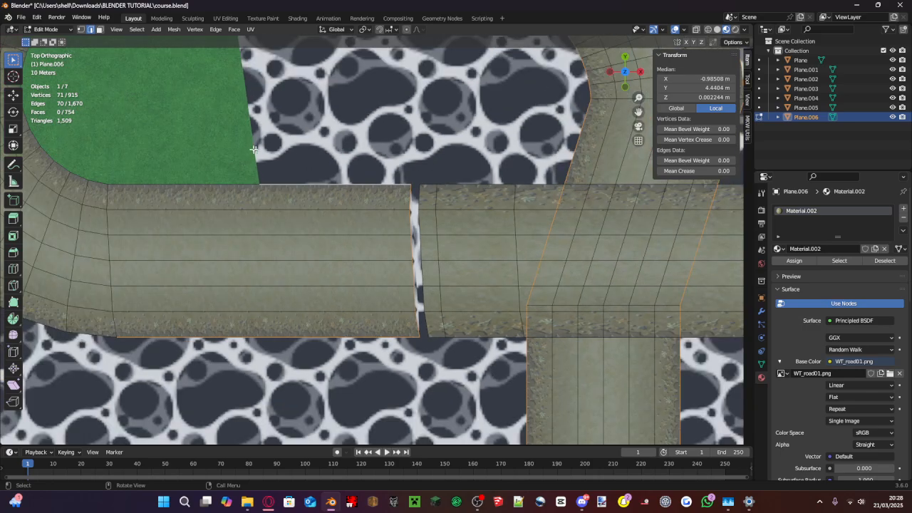
shift+click(234, 183)
shift+middle_drag(234, 183, 317, 245)
shift+click(253, 334)
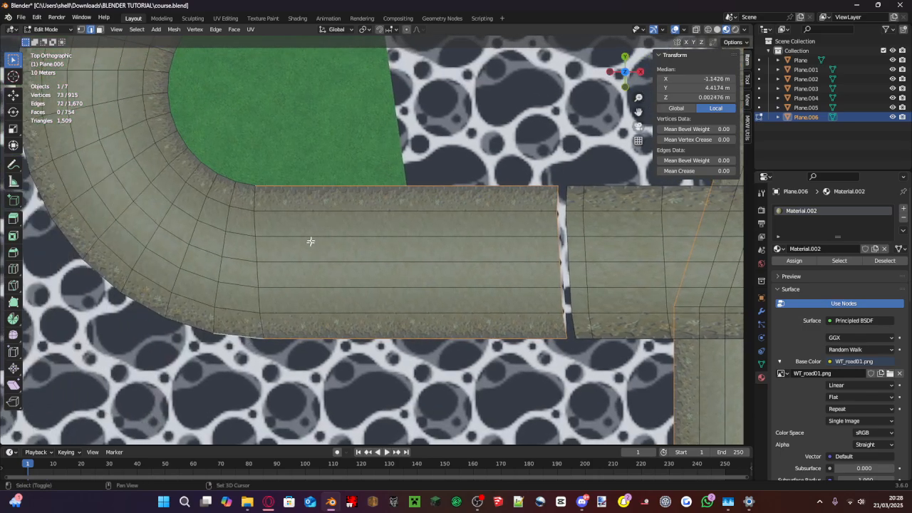
shift+click(319, 188)
shift+middle_drag(319, 188, 395, 151)
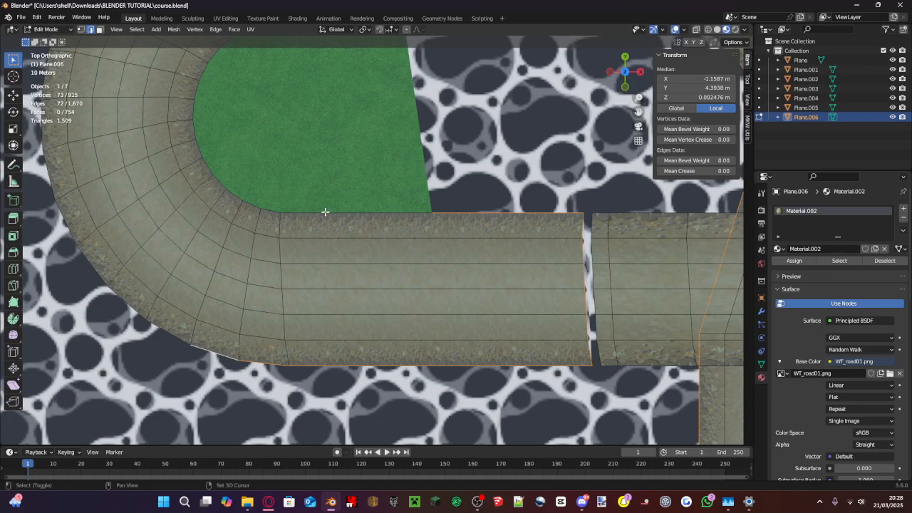
- Add the outer border edges along the lower and middle part of the curve around the grass to the selection
shift+click(159, 326)
shift+click(128, 299)
shift+click(73, 222)
shift+middle_drag(73, 222, 205, 283)
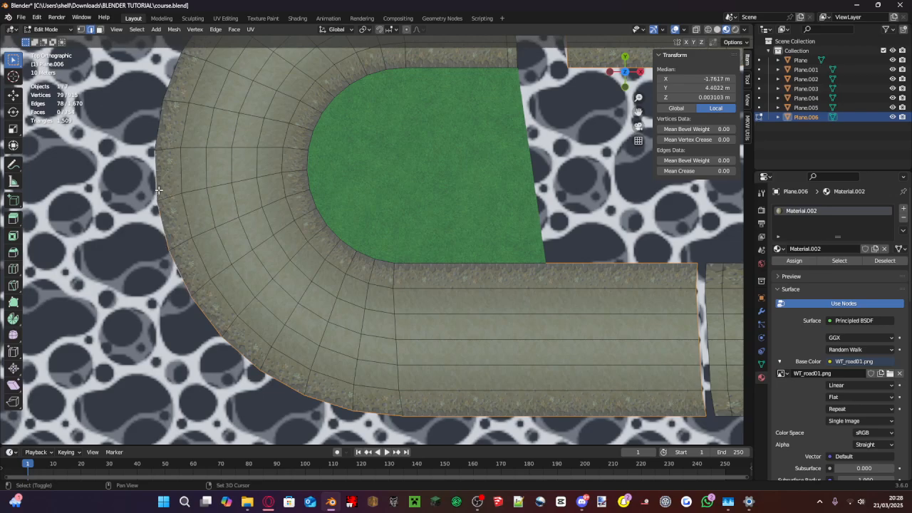
shift+click(156, 145)
shift+middle_drag(156, 145, 168, 239)
shift+click(183, 168)
shift+click(201, 134)
shift+middle_drag(201, 134, 185, 194)
- Add the curve's remaining outer border edges and the road-end edges at the wide gap to the selection
shift+click(231, 148)
shift+click(265, 110)
shift+click(319, 85)
shift+click(353, 73)
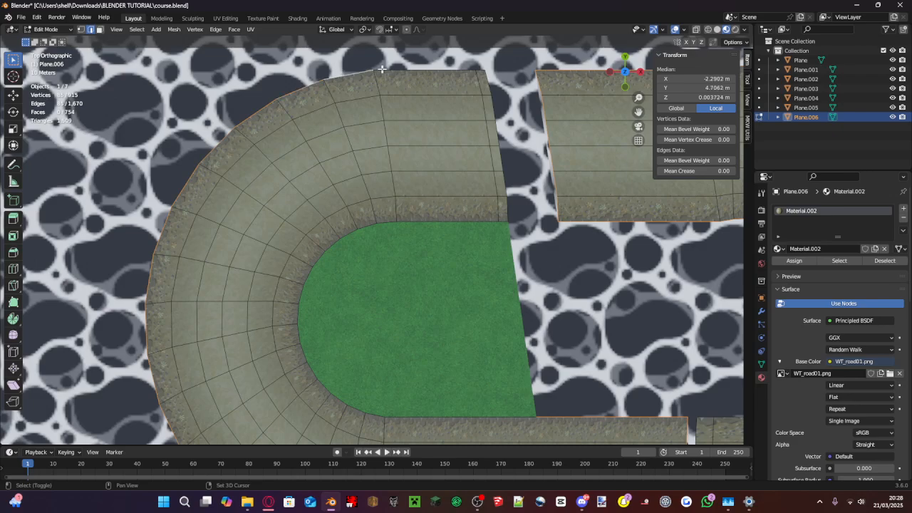
shift+click(476, 81)
shift+click(489, 80)
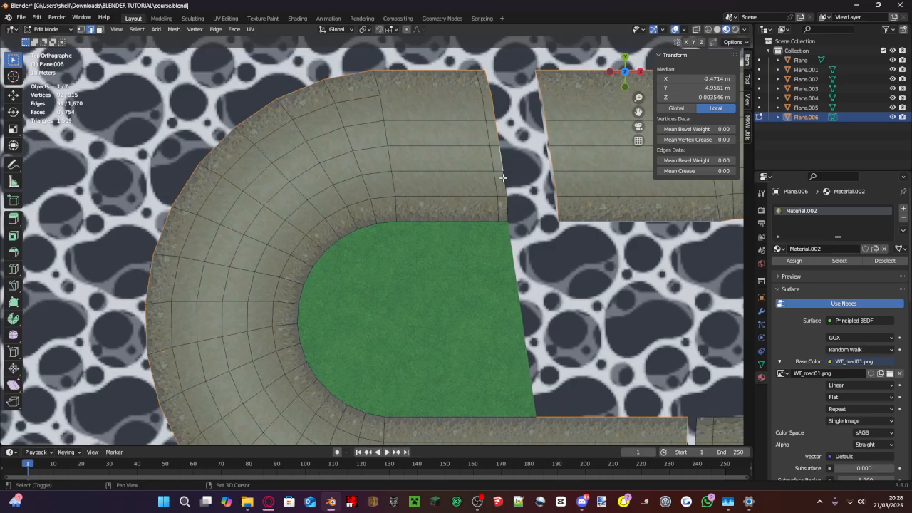
- Extrude the selected outer border edges of the road about 4.64 m downward along Z and return to Object Mode
middle_drag(505, 202, 446, 182)
key(g)
key(z)
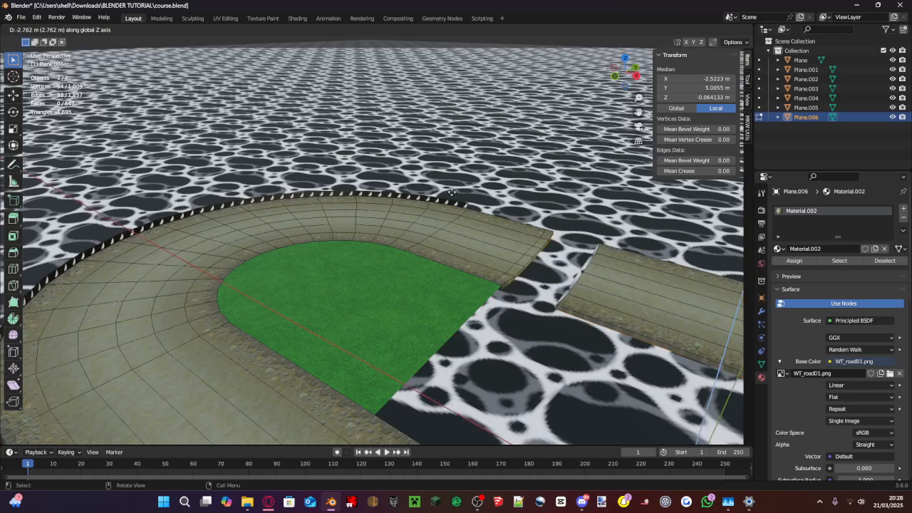
click(449, 197)
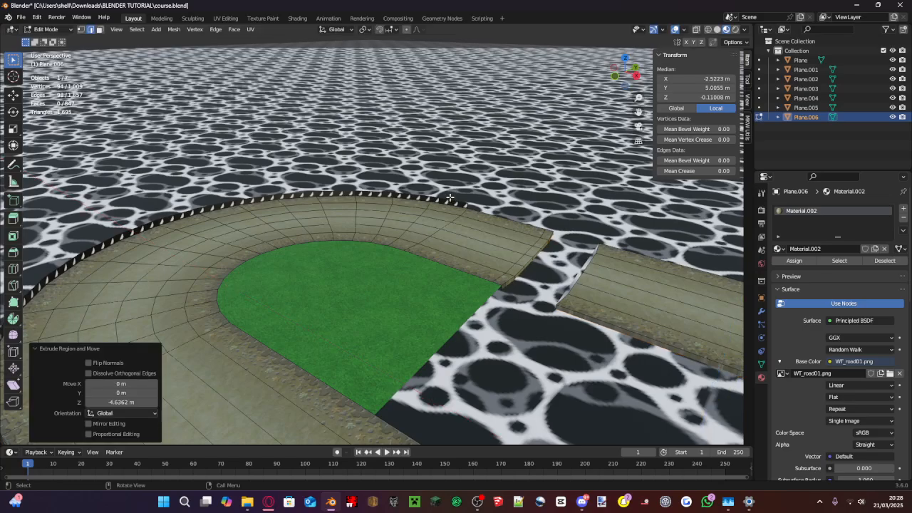
middle_drag(449, 197, 396, 184)
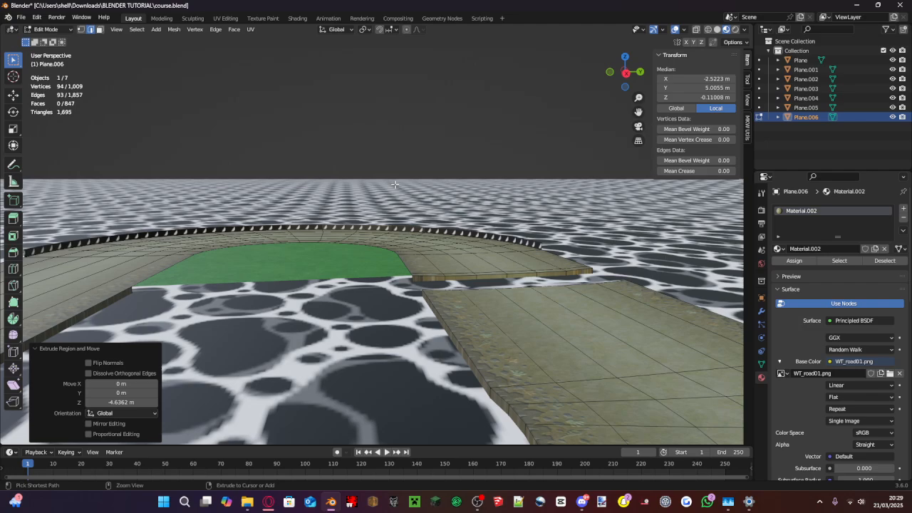
click(45, 29)
click(50, 41)
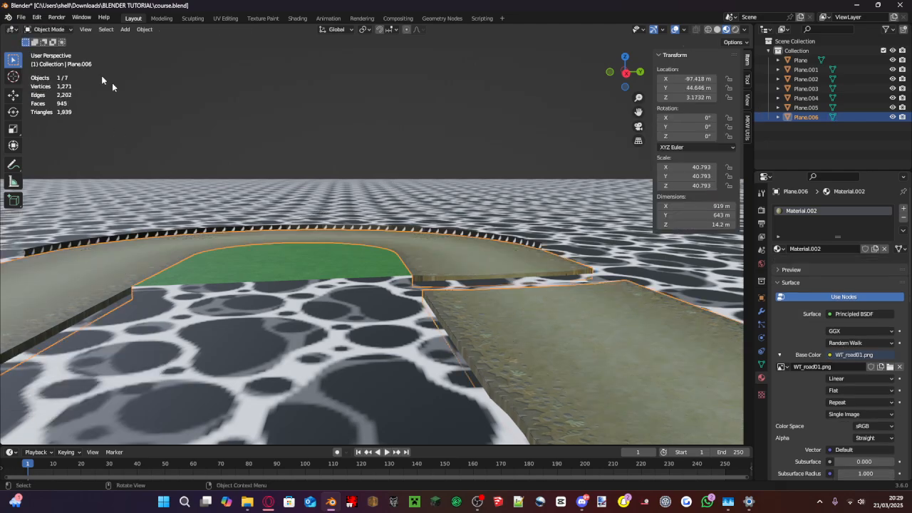
- Extrude the straight open edge of the grass area about 4.06 m downward along Z
click(265, 253)
key(Tab)
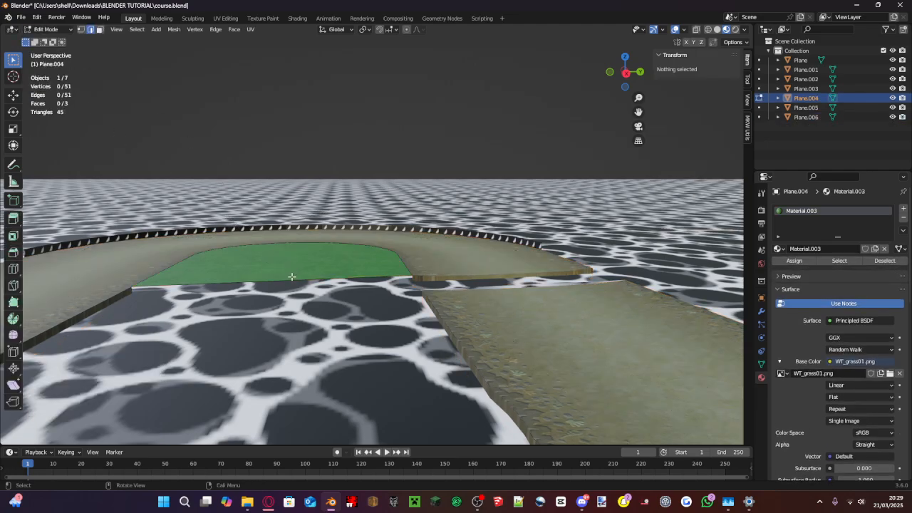
click(291, 277)
key(e)
key(z)
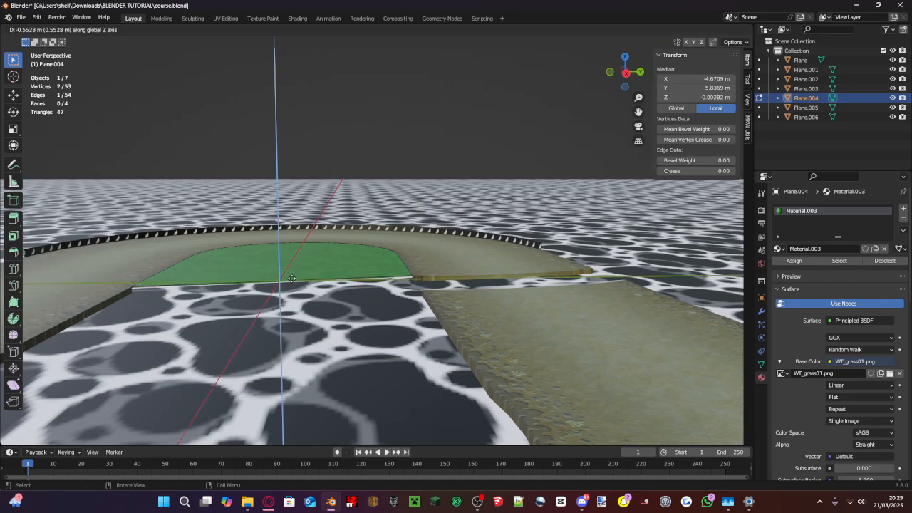
click(291, 288)
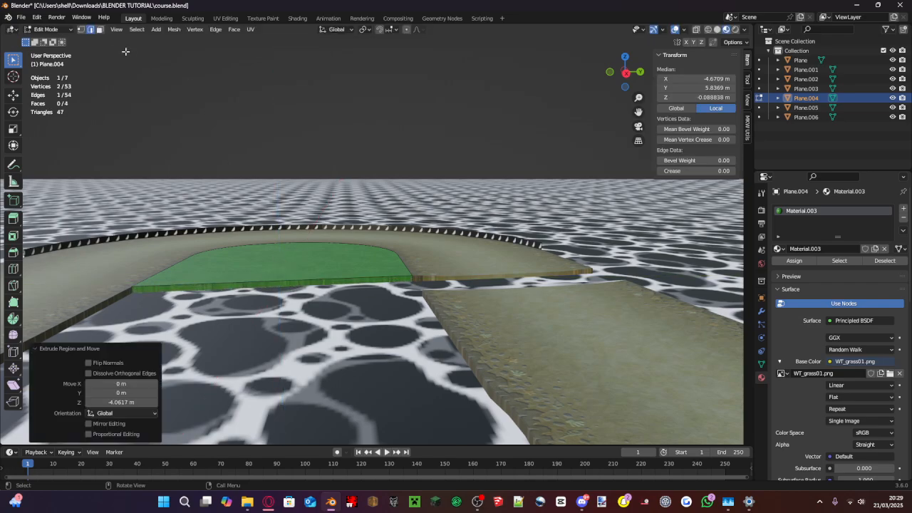
- Switch to face selection and add a second material to the grass mesh with WT_RiverKabe_ALL.png as its base color image texture
click(100, 30)
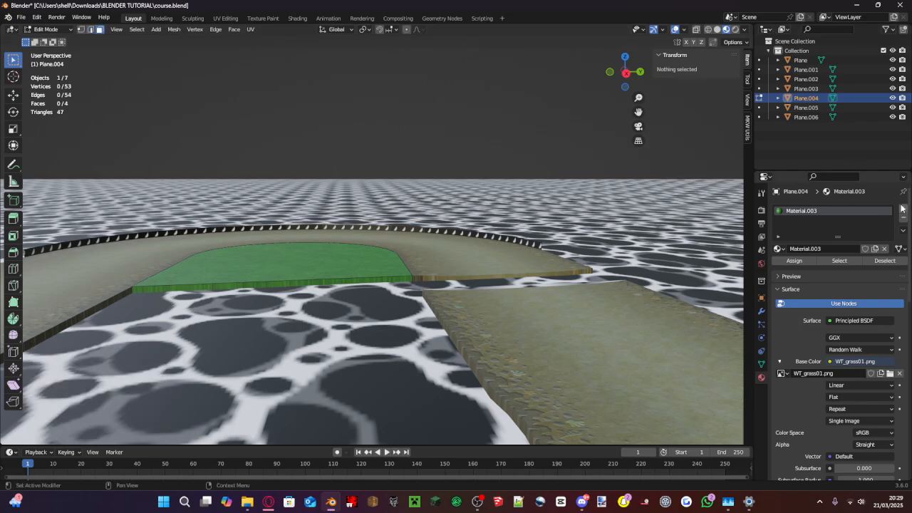
click(903, 208)
click(820, 270)
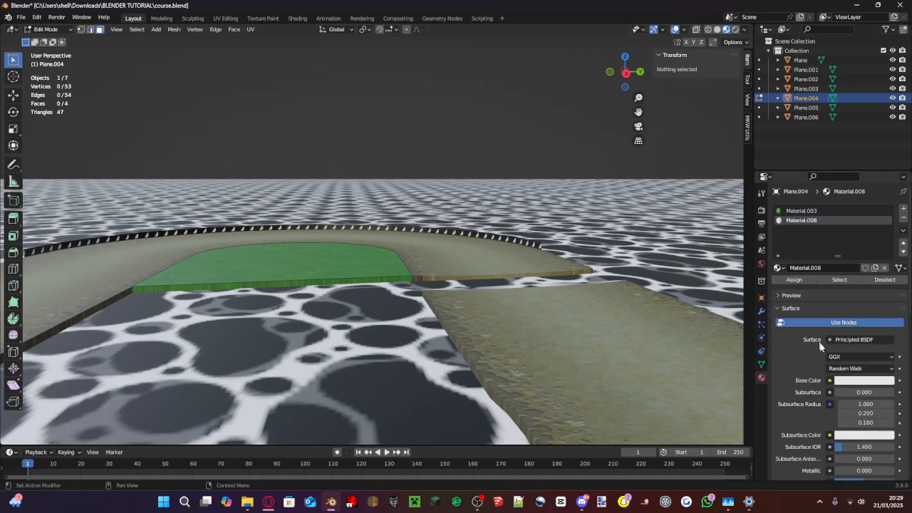
click(830, 378)
click(630, 297)
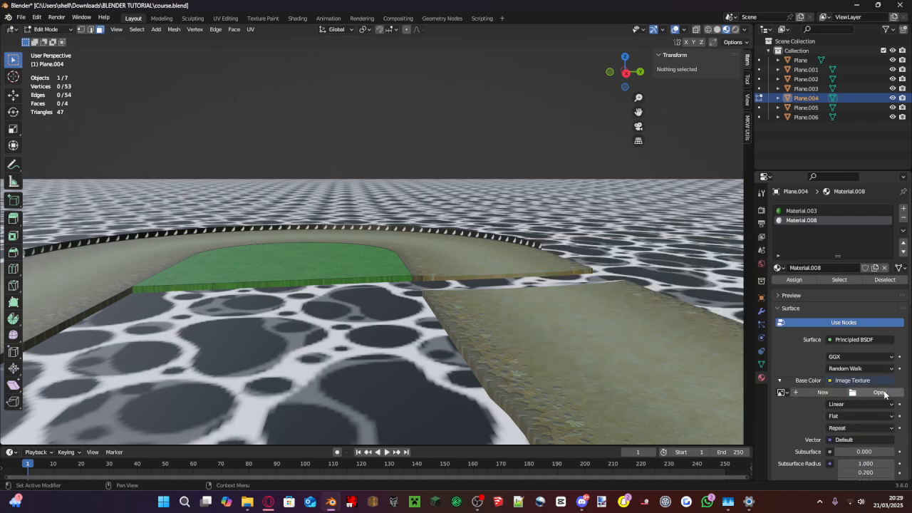
click(880, 393)
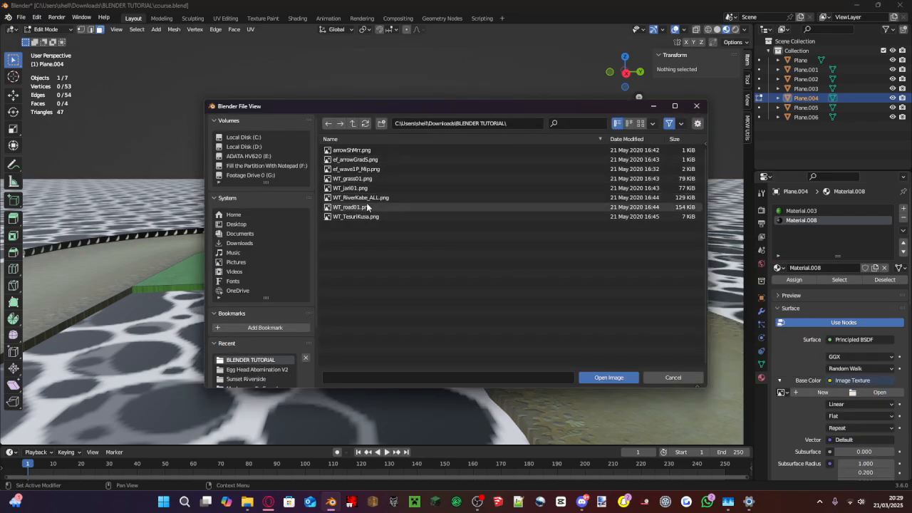
double_click(367, 198)
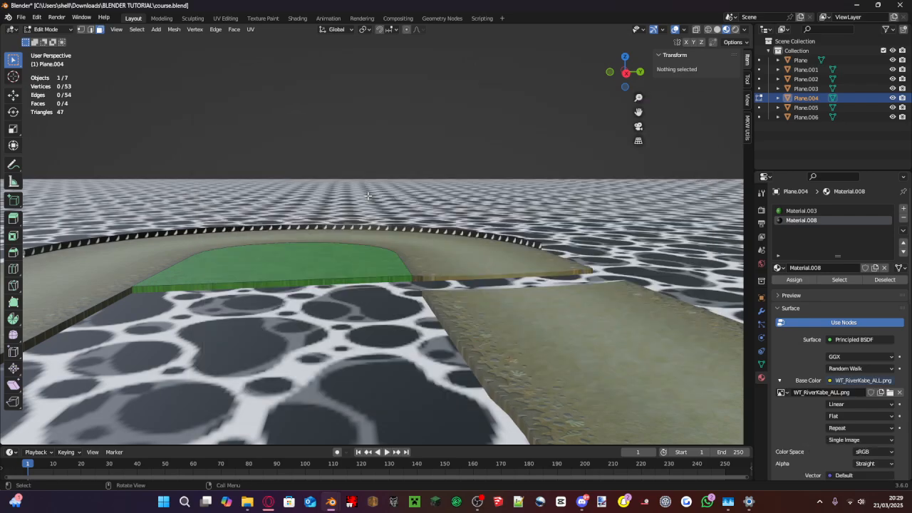
- Assign the new material to the grass area's side wall face and unwrap that face
click(368, 283)
click(801, 220)
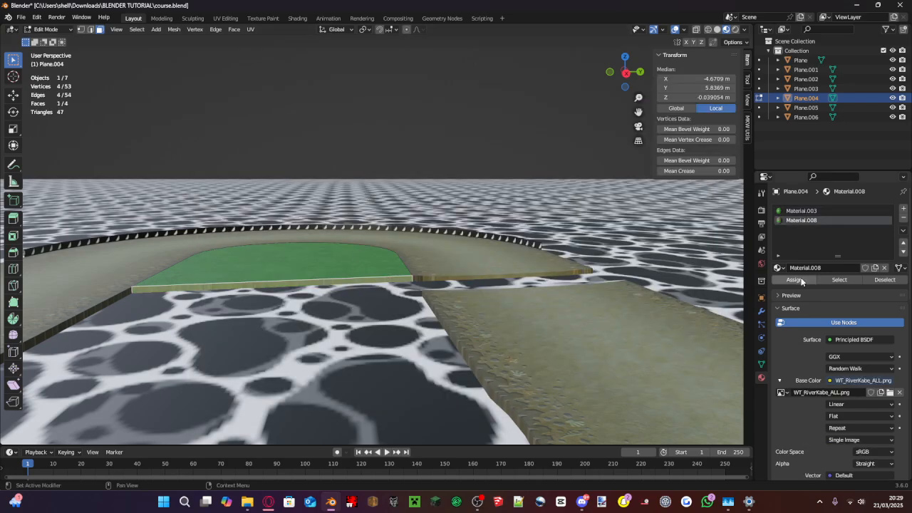
key(u)
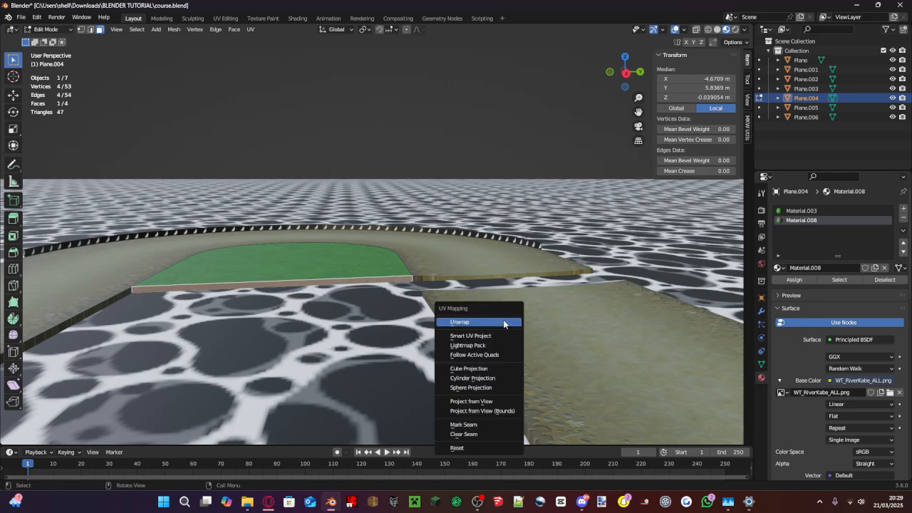
click(505, 321)
- Open the UV Editing workspace and rotate the wall face's UVs by 90°
click(263, 18)
click(225, 18)
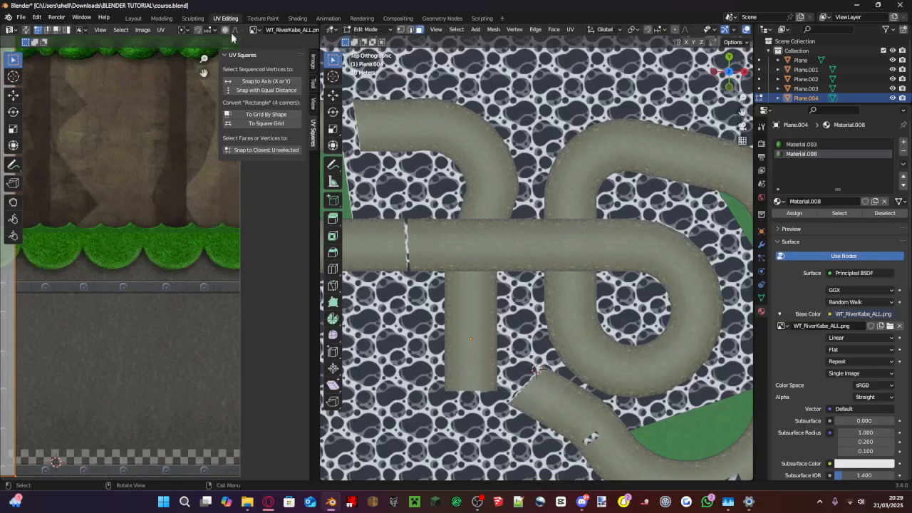
scroll(499, 243, up, 4)
shift+middle_drag(549, 285, 453, 242)
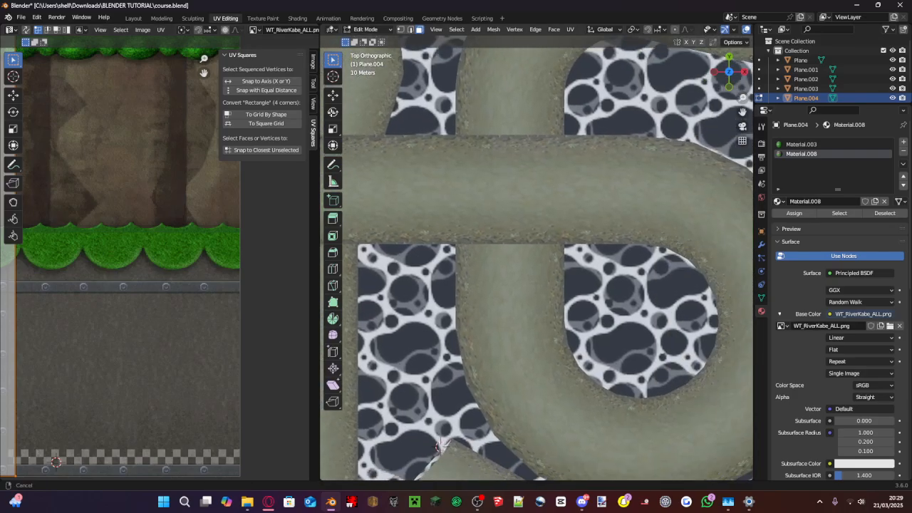
scroll(453, 243, down, 4)
middle_drag(499, 285, 427, 232)
scroll(470, 321, up, 3)
scroll(161, 253, down, 5)
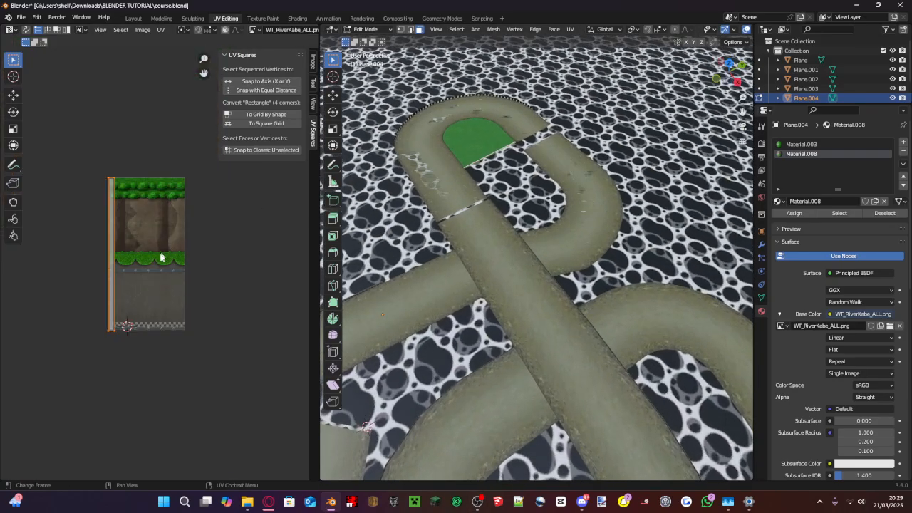
drag(183, 338, 40, 78)
scroll(106, 141, up, 3)
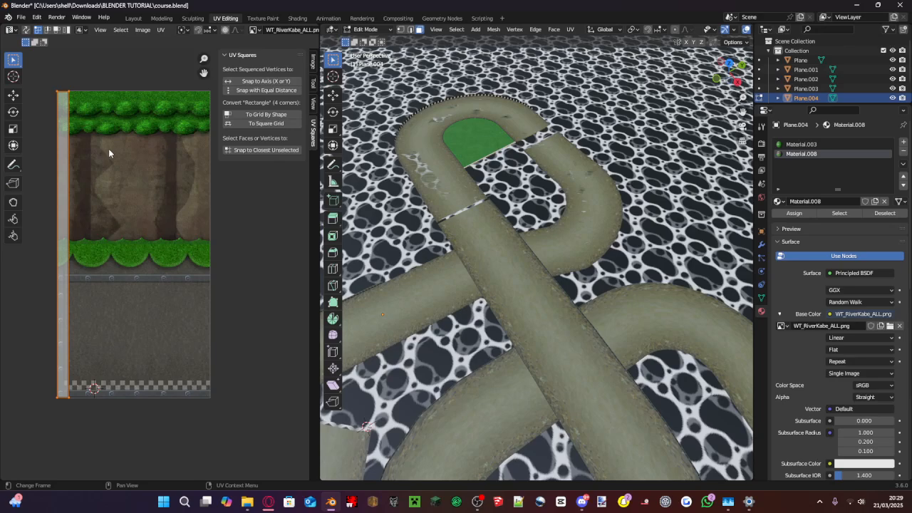
key(r)
click(82, 405)
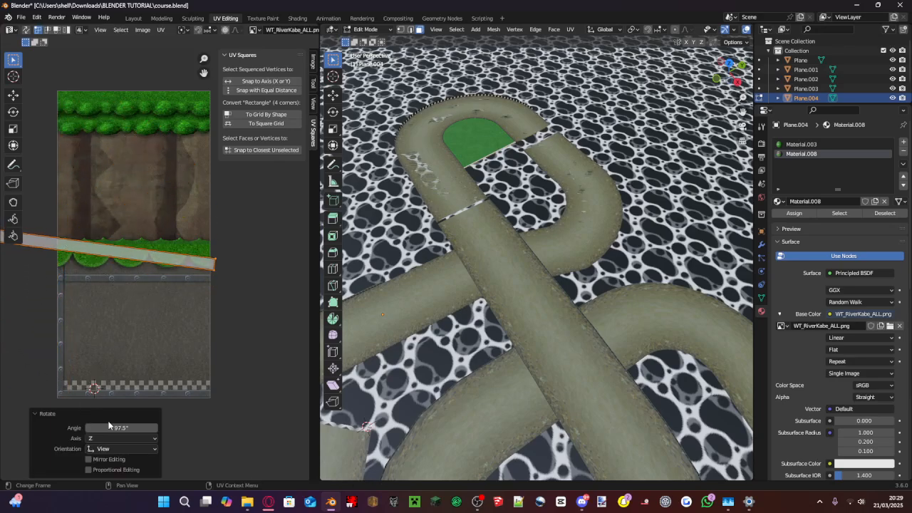
click(109, 427)
text(90)
key(Return)
- Scale the wall's UVs by about 2.99 and move them about 0.434 up along Y onto the rock texture
key(s)
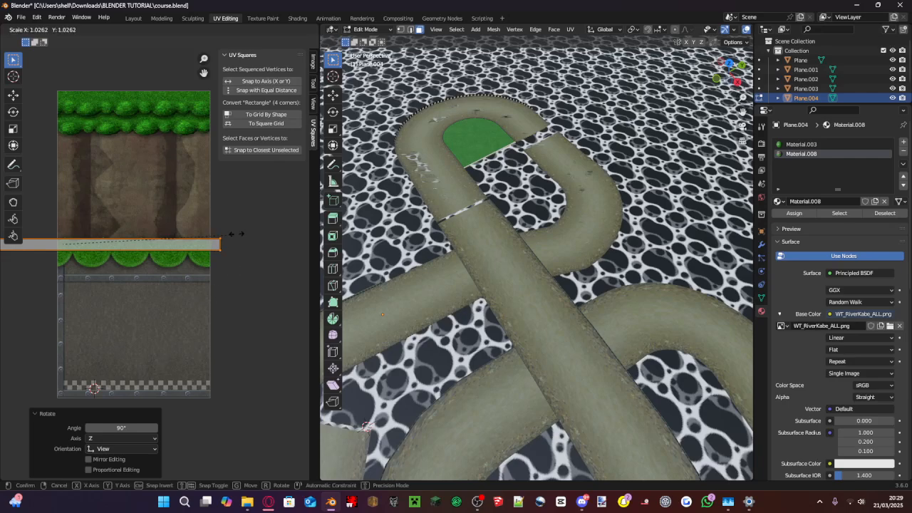
click(242, 188)
key(g)
key(y)
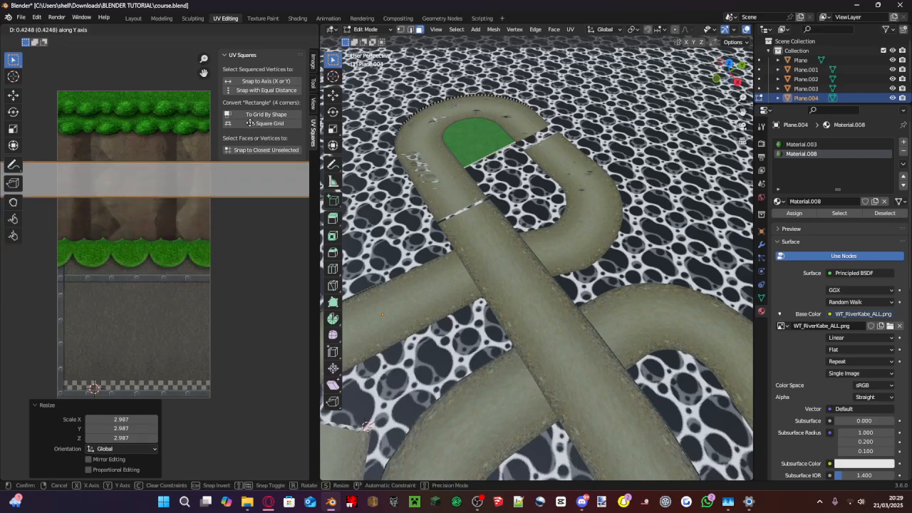
click(250, 124)
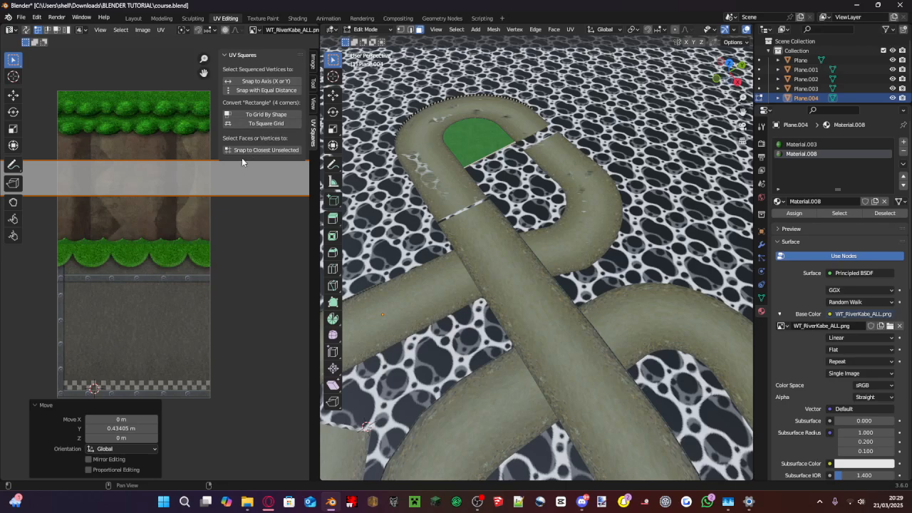
- Enlarge and flip the wall's UVs along Y, and move them up to cover the foliage and most of the rock
key(s)
key(y)
click(196, 191)
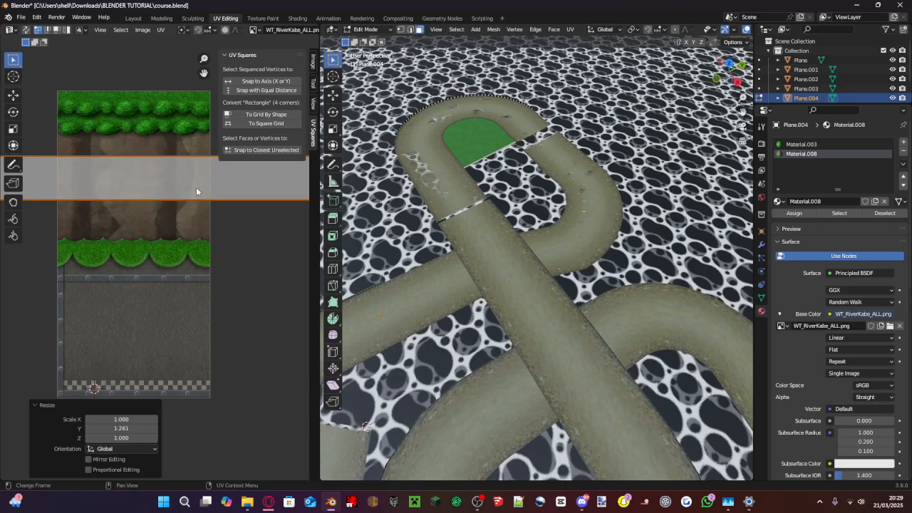
key(s)
key(y)
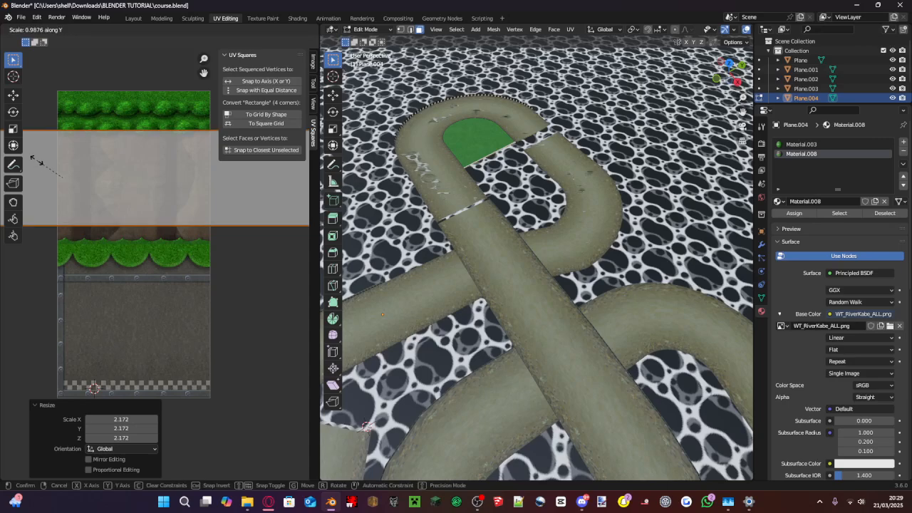
click(94, 147)
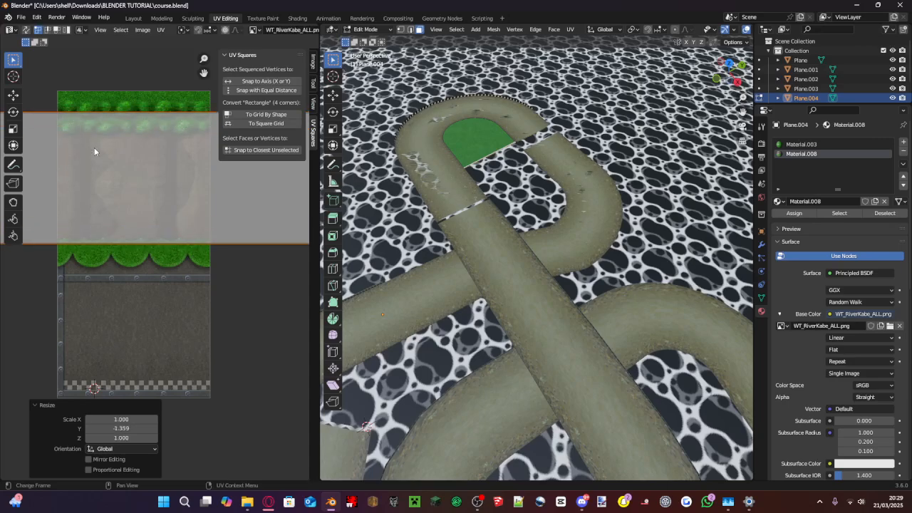
key(g)
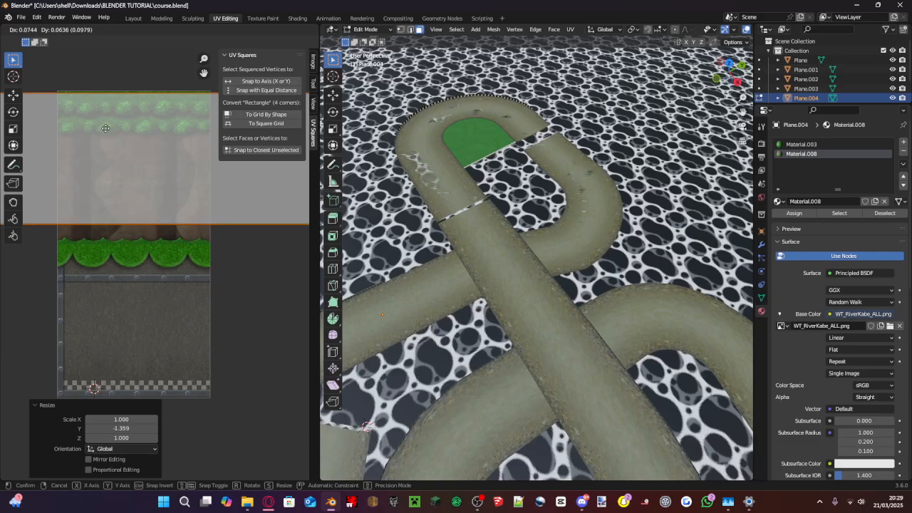
click(106, 130)
- Scale the wall's UVs by about 0.624 and move them about 0.158 down along Y onto the rock band
middle_drag(492, 92, 555, 304)
scroll(554, 304, up, 10)
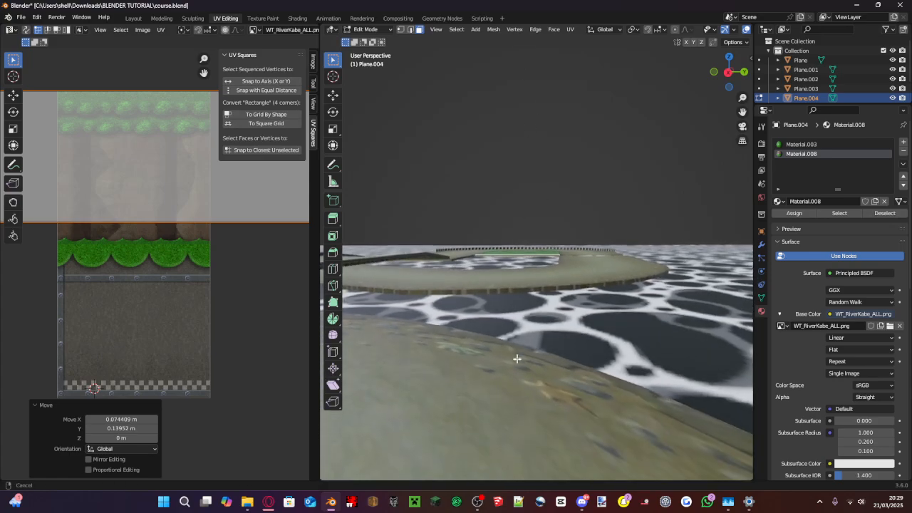
scroll(543, 302, up, 3)
key(s)
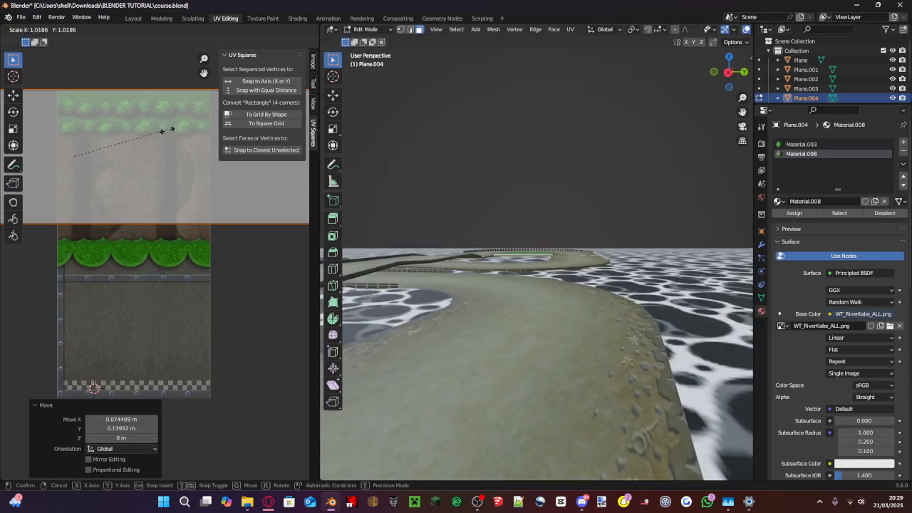
click(132, 137)
key(g)
key(y)
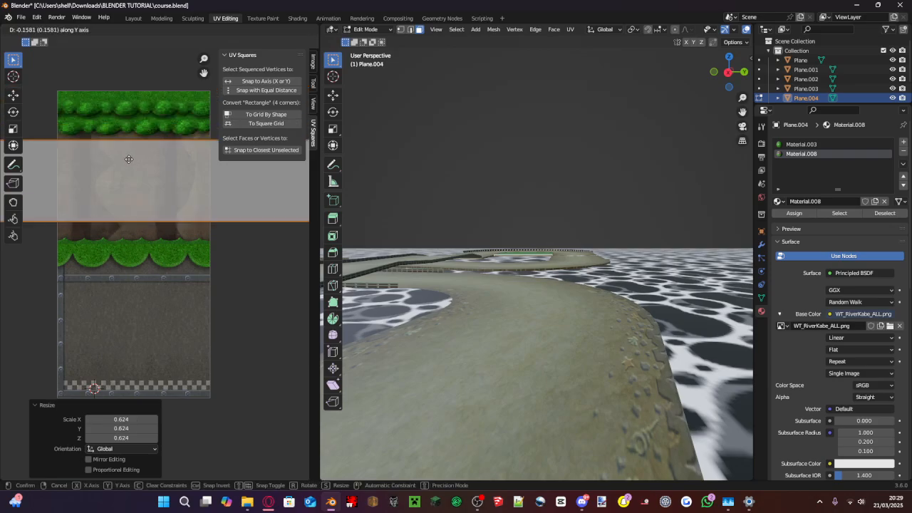
click(129, 159)
- Examine the rock texture on the grass area's side wall up close in the 3D view
scroll(574, 311, down, 4)
scroll(574, 312, down, 4)
middle_drag(574, 312, 385, 326)
middle_drag(621, 278, 456, 235)
middle_drag(456, 299, 504, 271)
scroll(505, 335, down, 4)
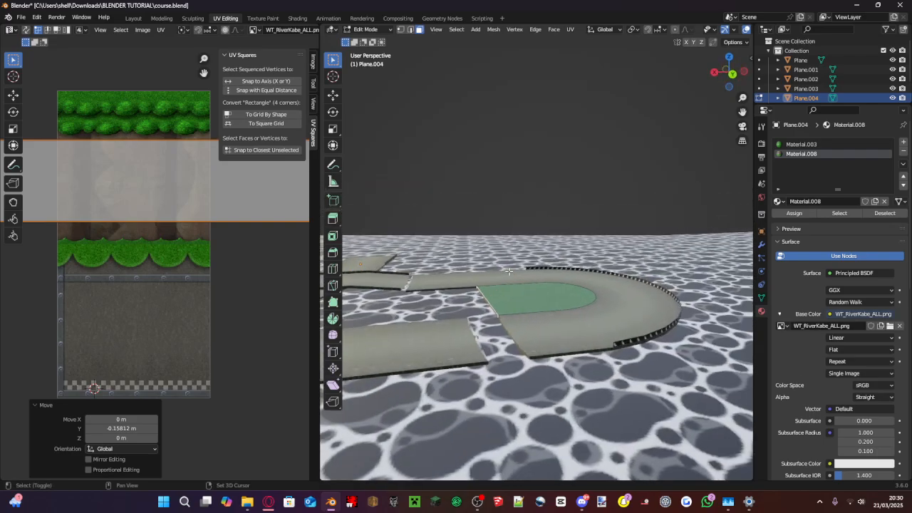
scroll(505, 335, up, 4)
scroll(505, 335, up, 3)
shift+middle_drag(504, 335, 602, 282)
scroll(588, 285, down, 3)
click(602, 277)
click(488, 241)
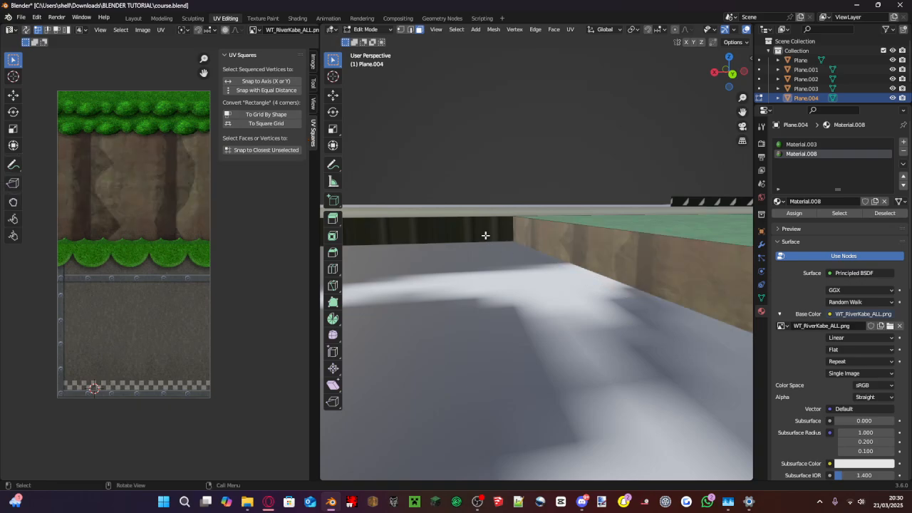
scroll(491, 236, down, 4)
scroll(524, 242, down, 3)
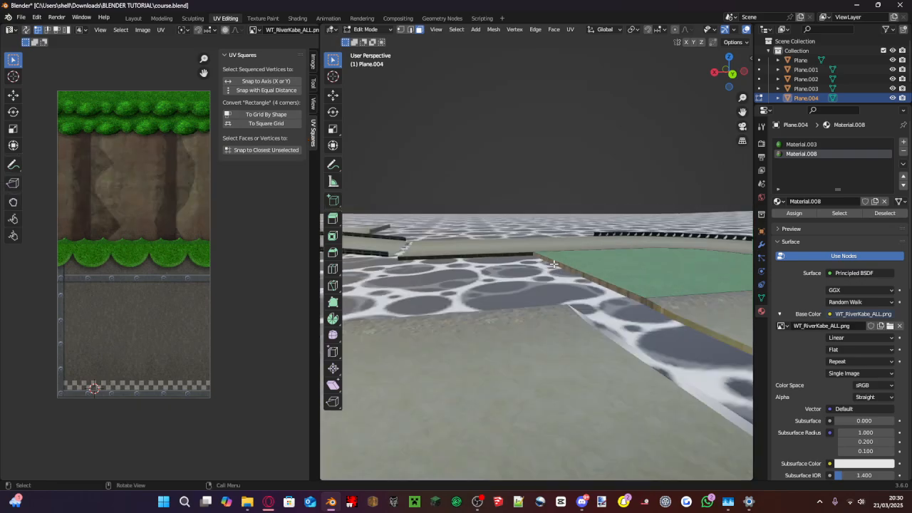
- In the Layout workspace, edit the road mesh and select the side wall faces across the road end beside the grass
click(125, 18)
click(448, 320)
key(Tab)
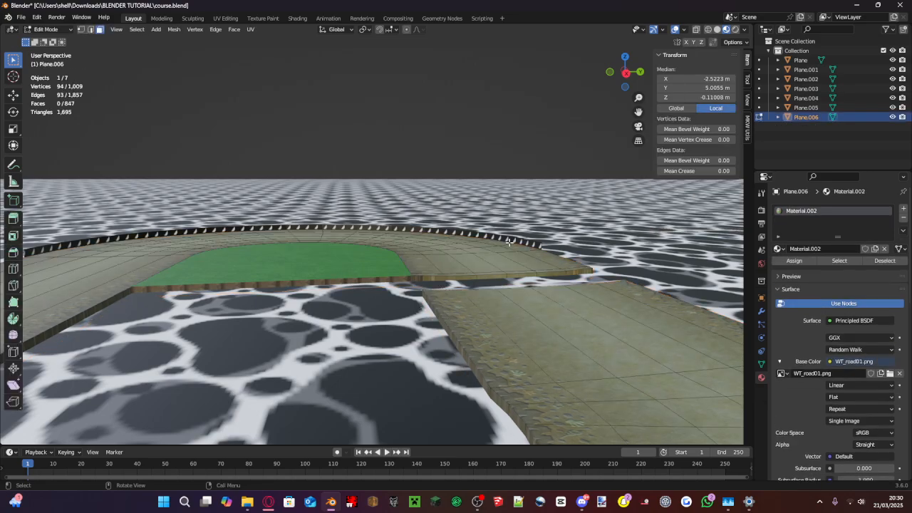
click(429, 278)
shift+click(464, 279)
shift+click(493, 278)
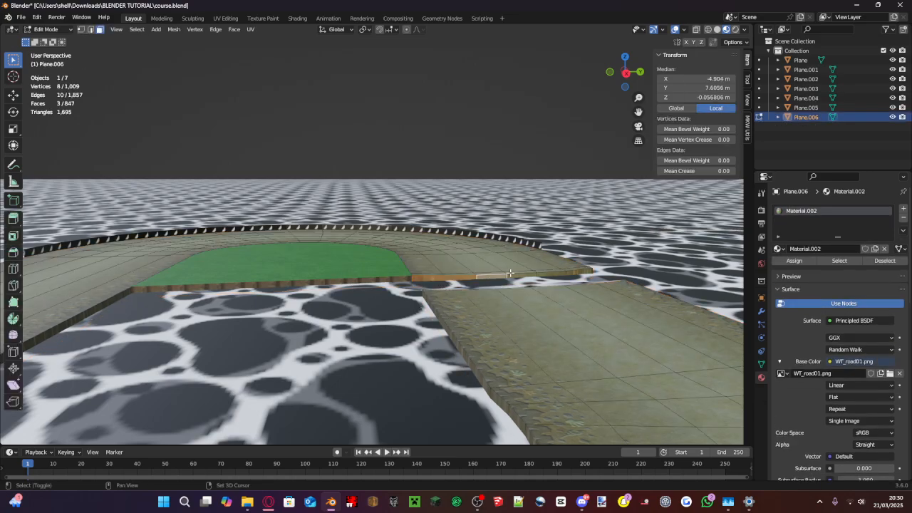
shift+click(529, 275)
shift+click(548, 274)
shift+click(574, 271)
- Extend the selection across the road end's wall faces and onto the first ones beneath the outer curve's striped barrier
middle_drag(574, 271, 344, 294)
shift+click(305, 285)
shift+click(290, 275)
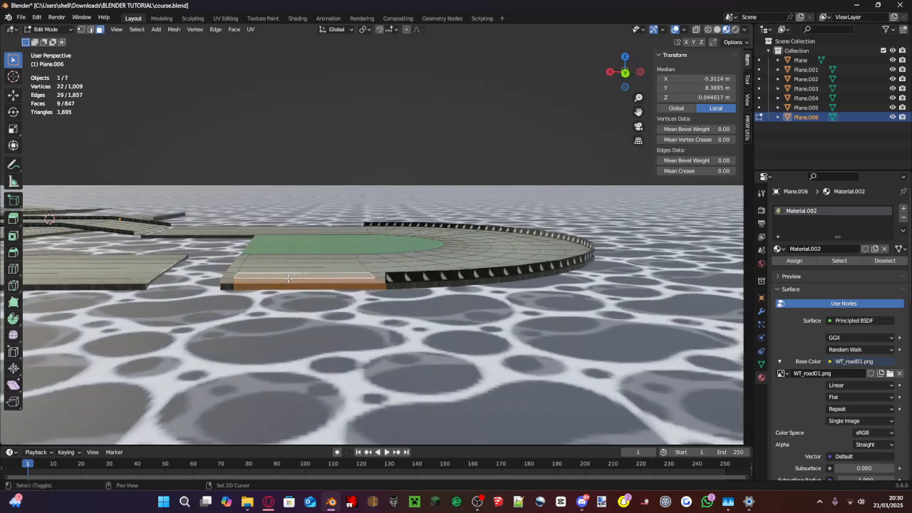
shift+click(289, 280)
shift+click(288, 276)
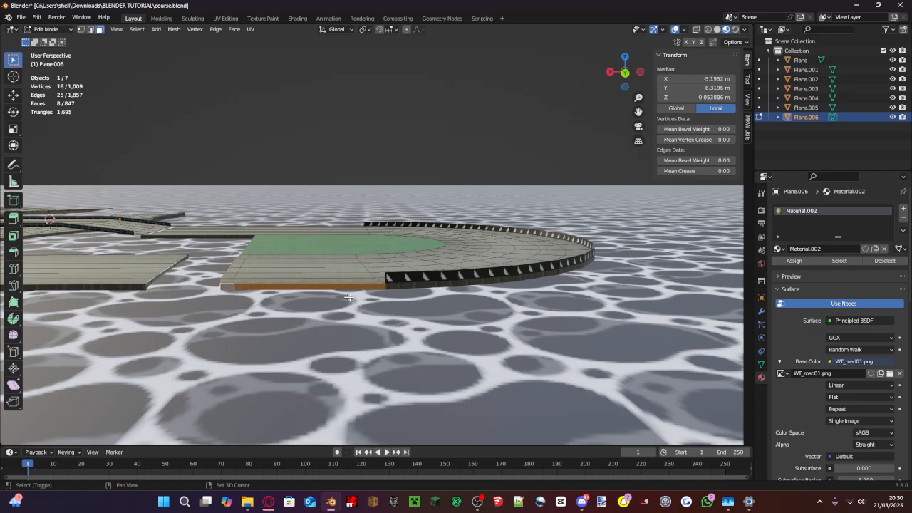
shift+click(410, 287)
shift+click(463, 283)
shift+click(544, 276)
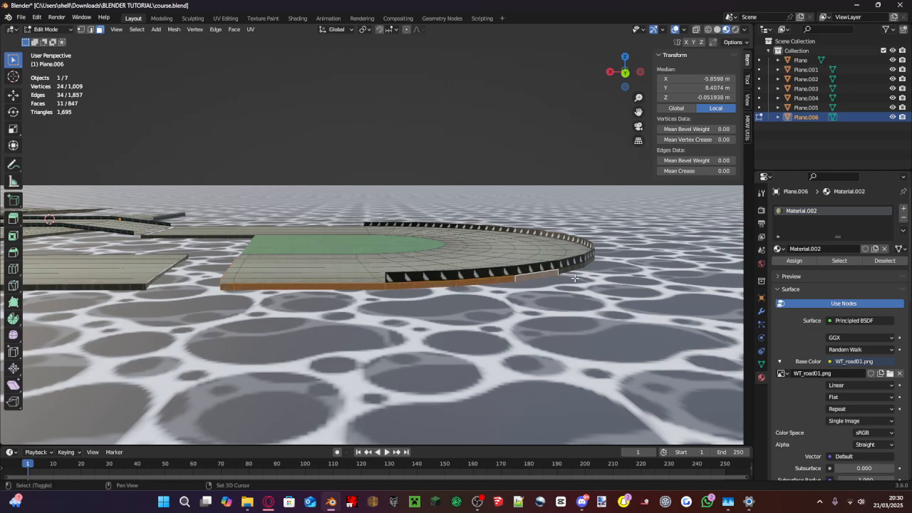
shift+click(577, 271)
- Add the side wall faces around the front of the outer curve, beneath the striped barrier, to the selection
middle_drag(577, 271, 464, 288)
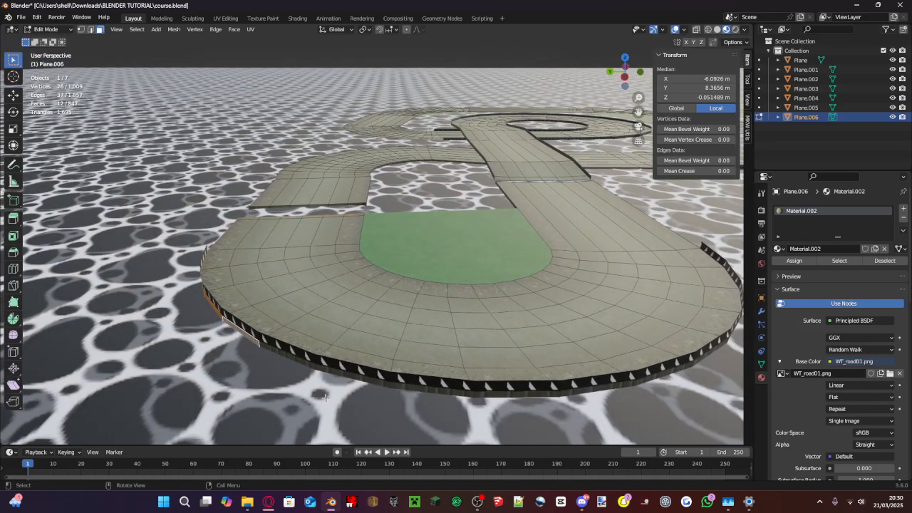
shift+click(292, 361)
shift+click(339, 376)
shift+click(460, 389)
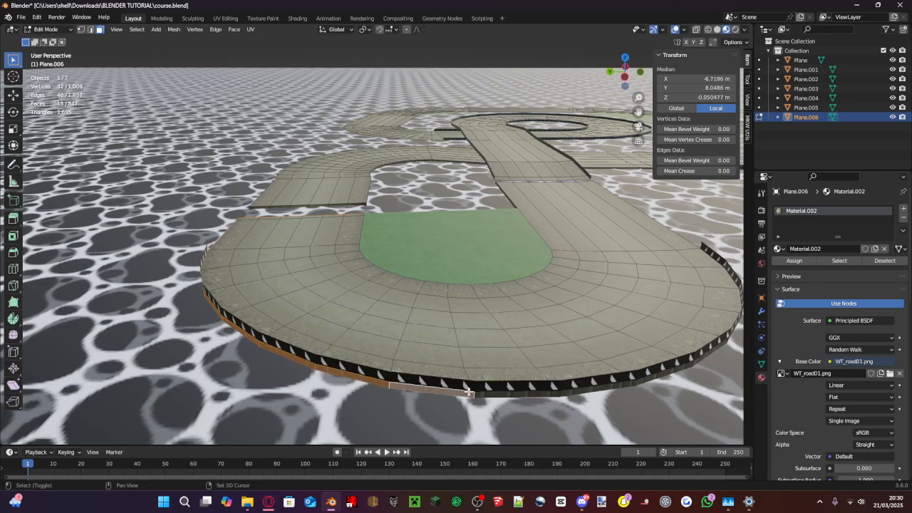
shift+click(517, 394)
shift+click(607, 392)
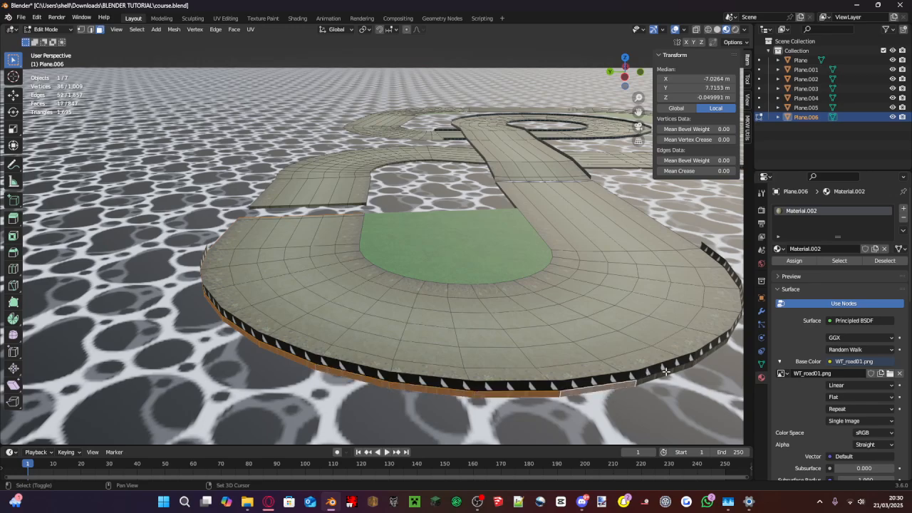
shift+click(667, 372)
- Continue the wall selection around the far side of the outer curve and along the straight to the road's other end
shift+middle_drag(668, 373, 375, 382)
shift+click(389, 349)
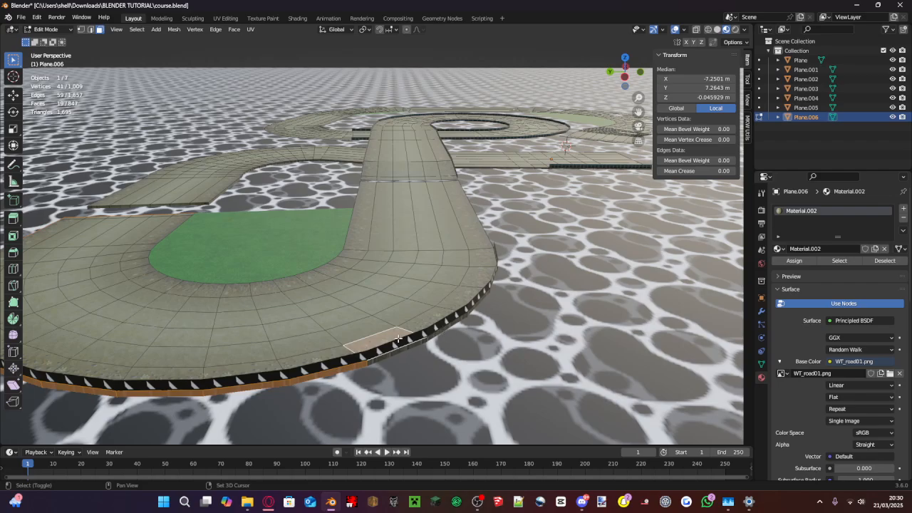
shift+click(469, 317)
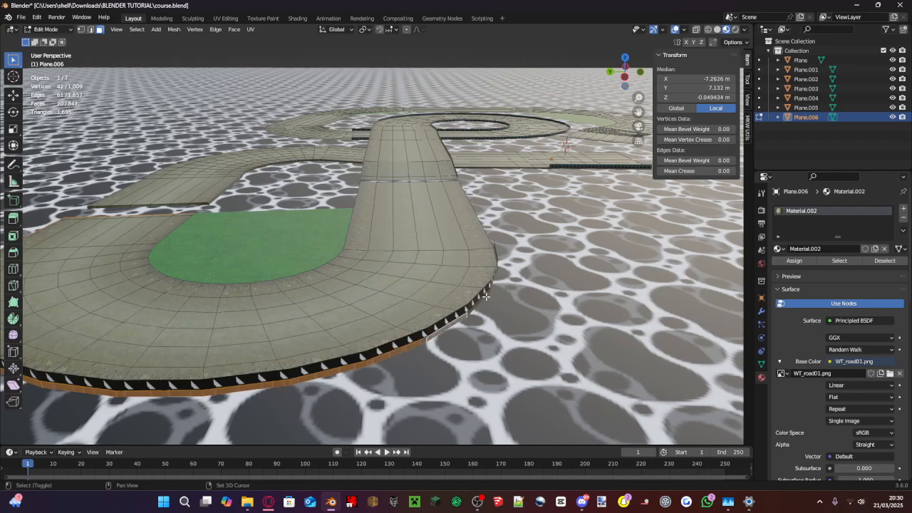
middle_drag(484, 303, 401, 312)
shift+click(345, 321)
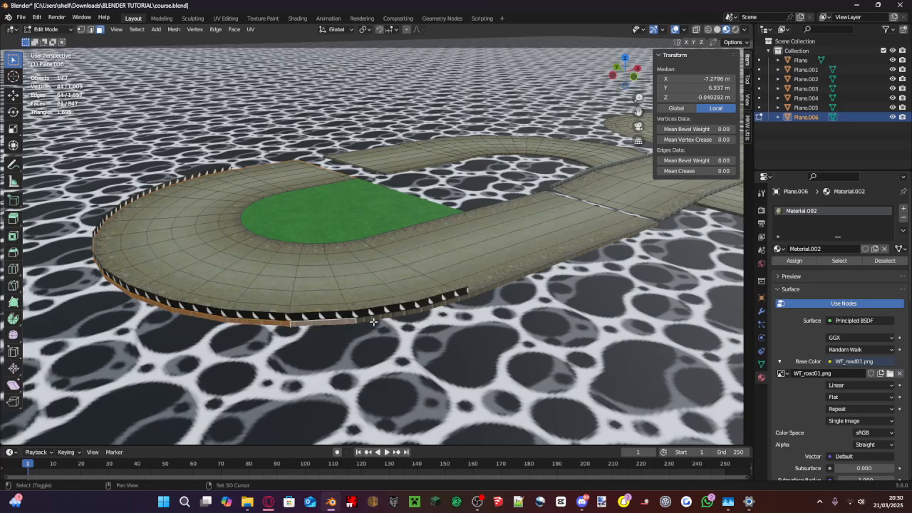
shift+click(425, 305)
shift+click(436, 305)
shift+click(474, 296)
- Add the end wall faces across the road where it meets the railed crossing road
middle_drag(474, 296, 440, 311)
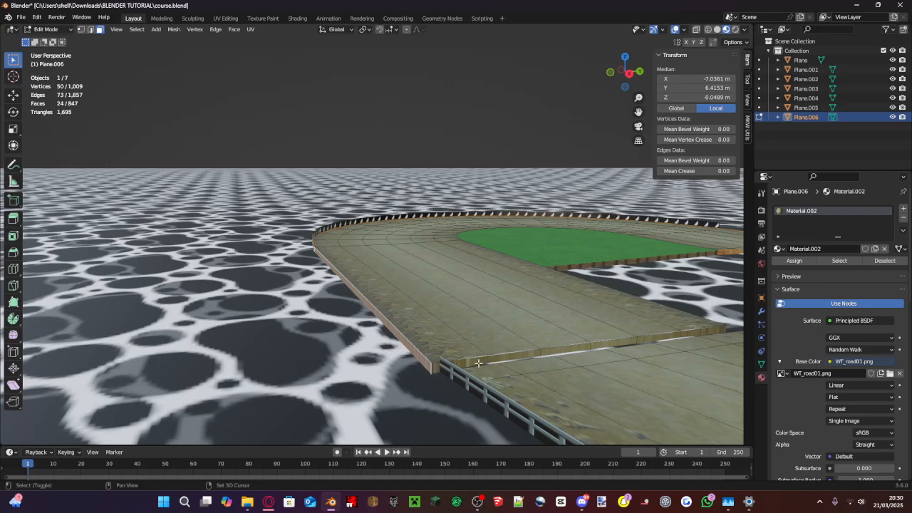
shift+click(502, 358)
shift+click(546, 346)
shift+click(569, 348)
shift+click(610, 342)
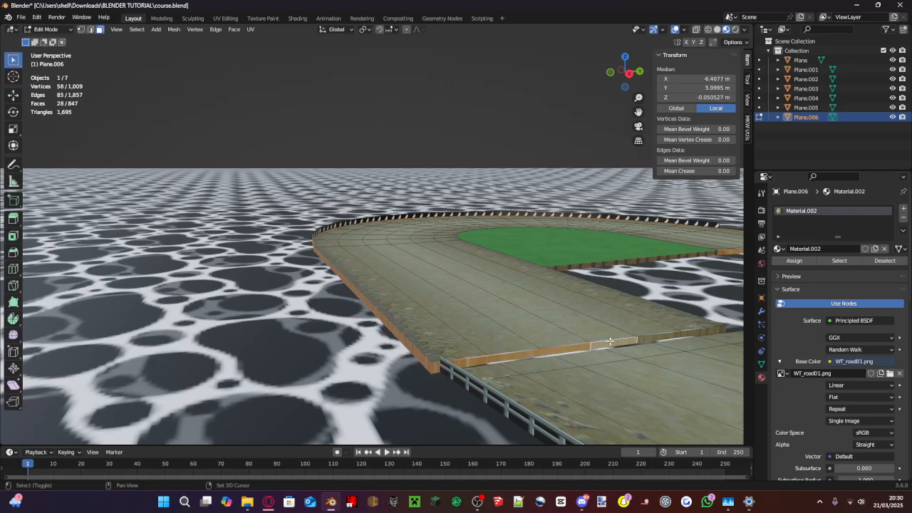
shift+click(663, 338)
shift+click(701, 330)
- On the neighbouring road section, select the side wall along the straight and the first faces of its inner curve
middle_drag(702, 329, 470, 381)
shift+click(447, 334)
scroll(510, 274, up, 3)
shift+click(629, 342)
shift+middle_drag(630, 342, 503, 230)
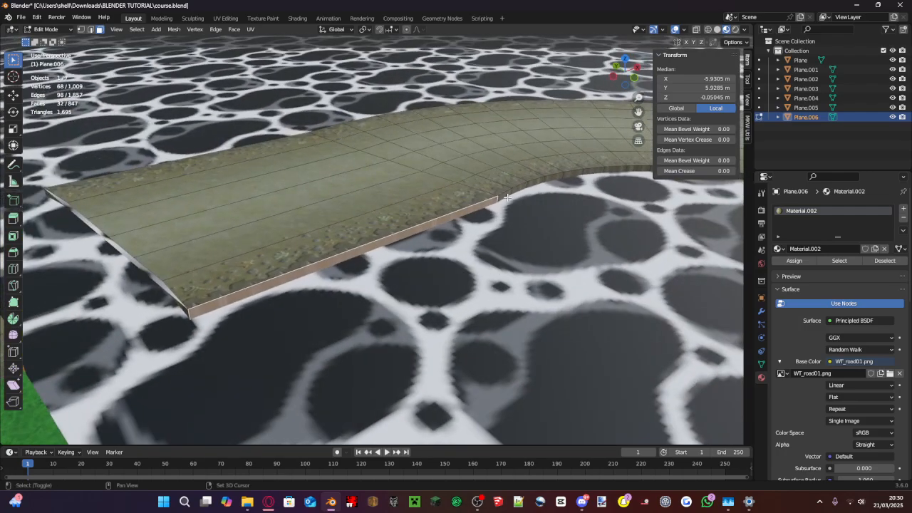
shift+click(507, 198)
shift+click(523, 188)
shift+click(535, 182)
shift+click(553, 179)
shift+click(571, 173)
- Add the remaining side wall faces around the road section's inner curve, up to where the curve straightens
shift+middle_drag(571, 173, 321, 131)
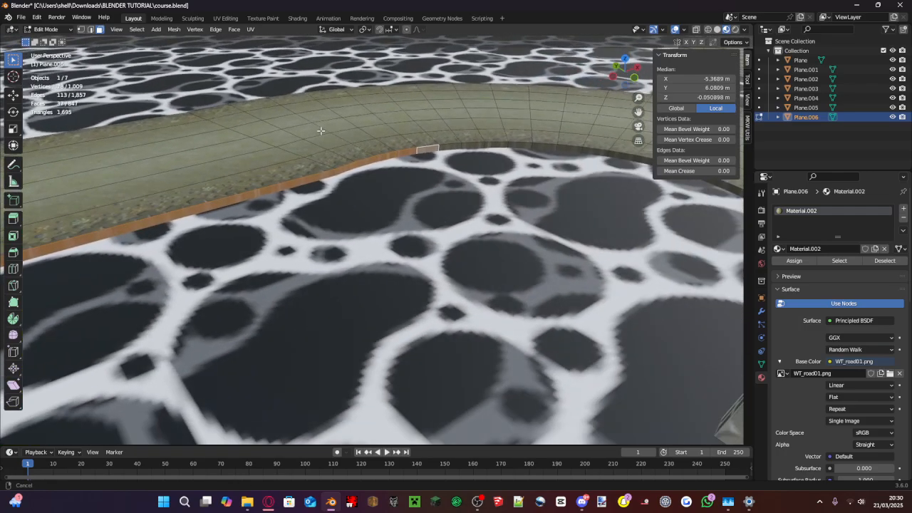
shift+click(456, 148)
shift+click(472, 146)
middle_drag(416, 171, 447, 176)
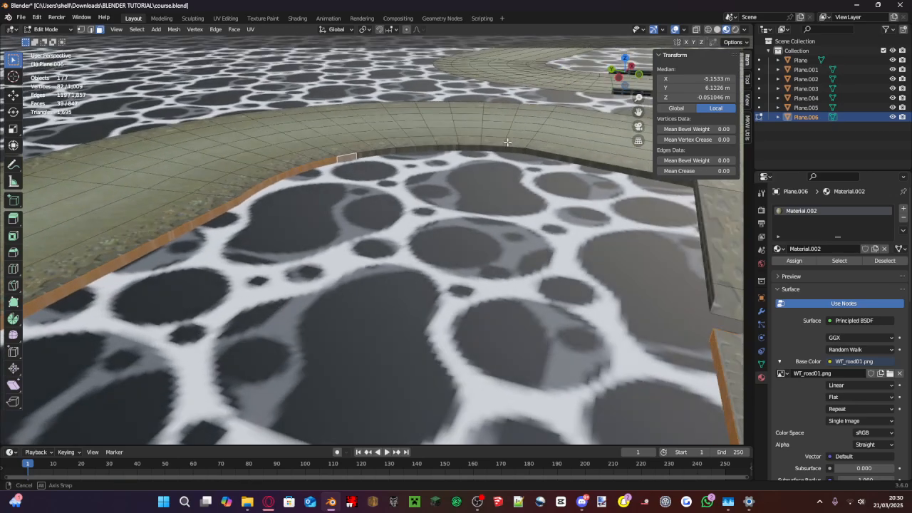
shift+click(366, 154)
shift+click(387, 153)
shift+click(408, 152)
shift+click(428, 150)
shift+click(448, 149)
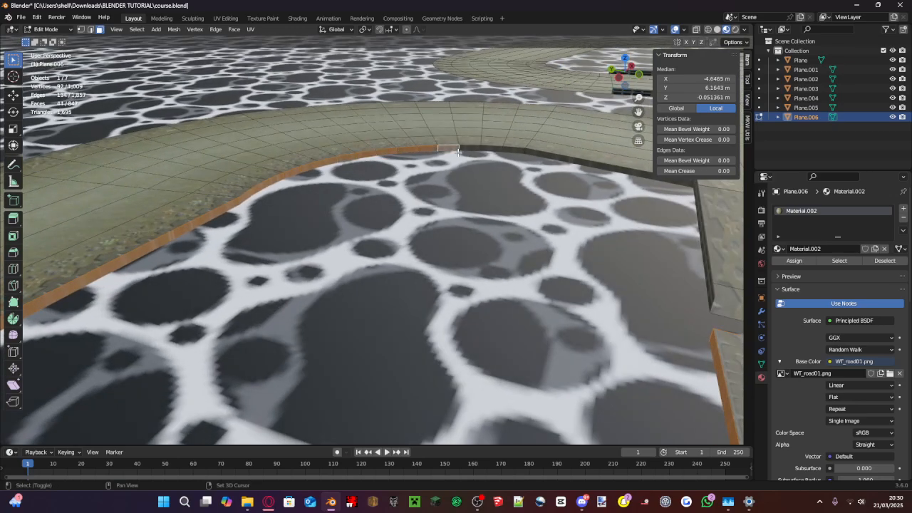
shift+click(470, 148)
shift+click(491, 146)
shift+click(502, 148)
shift+click(511, 150)
shift+click(527, 153)
- Extend the wall selection beyond the inner curve, along the road edge that leads towards the railing
scroll(527, 154, down, 8)
middle_drag(444, 185, 424, 183)
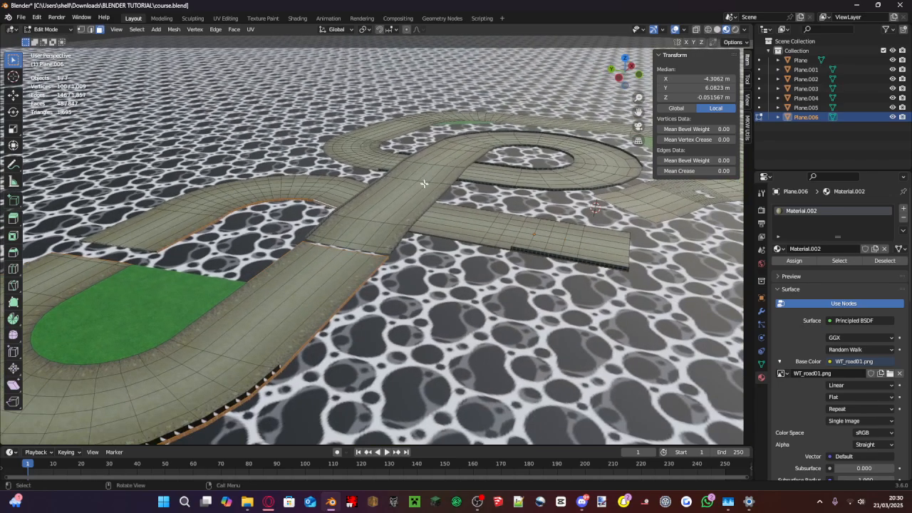
scroll(424, 213, up, 5)
middle_drag(426, 236, 451, 243)
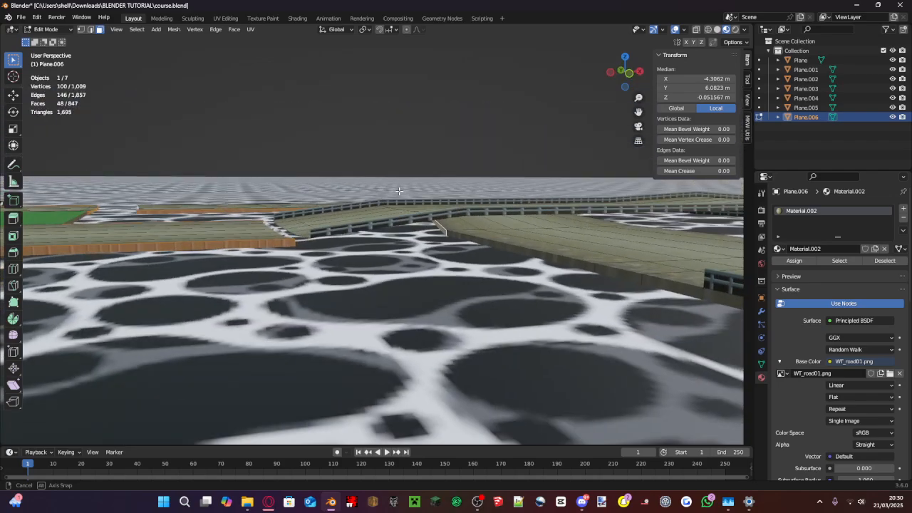
shift+click(462, 243)
shift+click(599, 267)
shift+click(649, 280)
- Select the next side wall faces along that edge, including the first ones directly beneath the railing
middle_drag(649, 279, 322, 250)
shift+click(503, 251)
shift+click(530, 259)
shift+click(542, 257)
shift+click(244, 247)
scroll(591, 261, up, 2)
shift+click(613, 269)
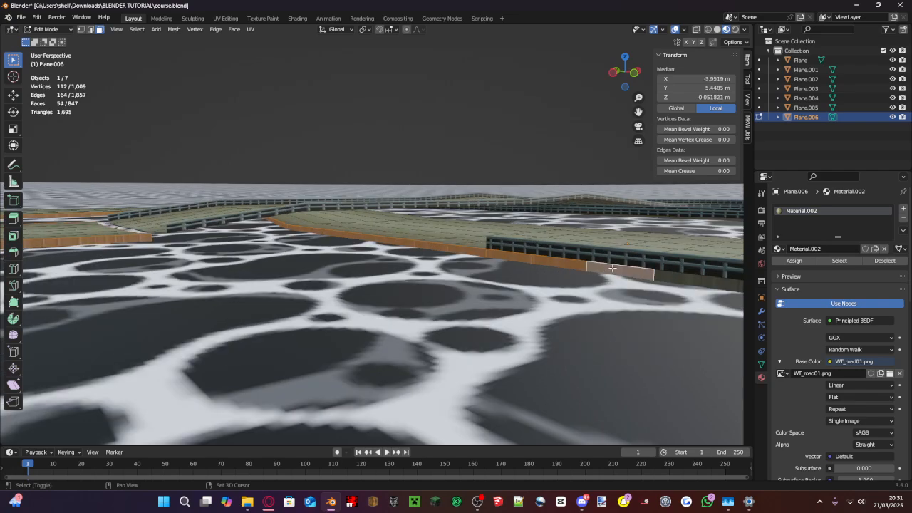
- Add the last wall faces beneath the railing and the first face of the adjoining road end wall
middle_drag(613, 269, 480, 240)
shift+click(318, 235)
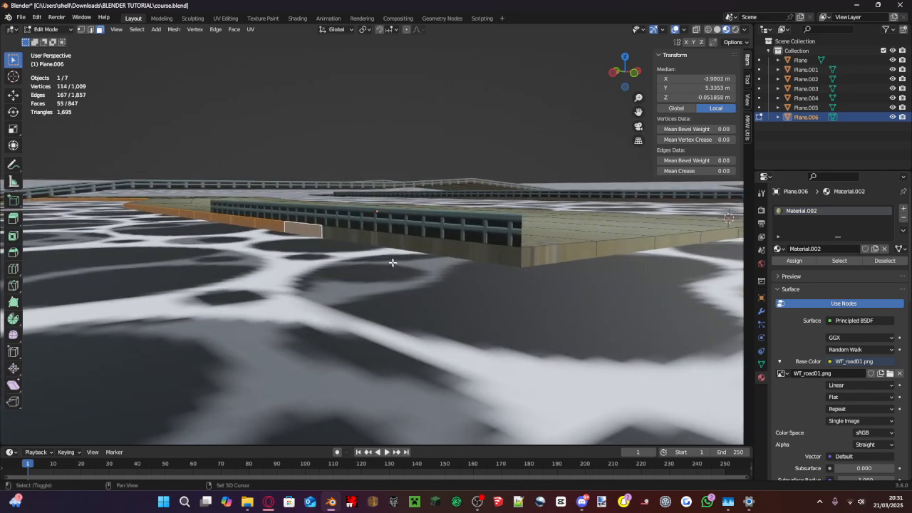
shift+click(391, 260)
shift+click(536, 259)
- Select the rest of the wall faces across this road end
middle_drag(536, 259, 350, 289)
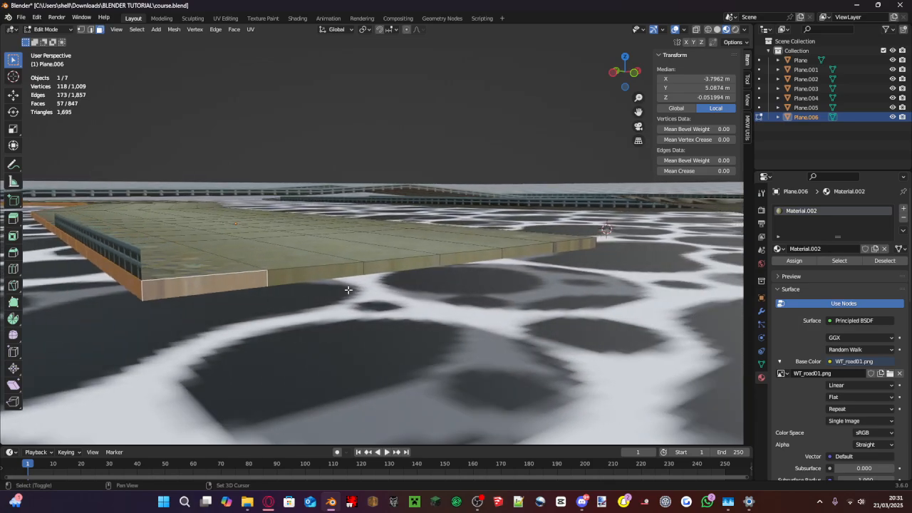
shift+click(350, 291)
shift+click(391, 275)
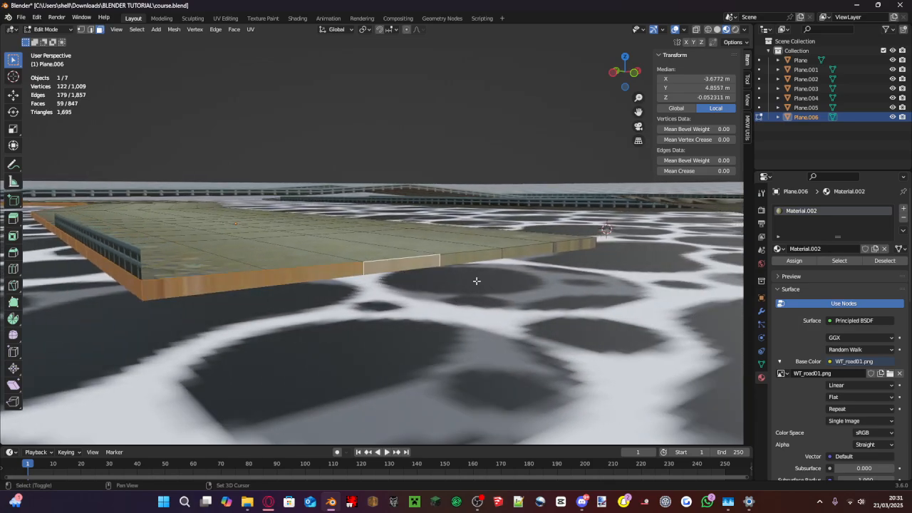
middle_drag(477, 281, 475, 275)
shift+click(440, 195)
- Add the side wall faces along the opposite edge of the straight, from the road end towards the crossing road
middle_drag(441, 195, 411, 207)
shift+click(227, 293)
shift+click(174, 294)
middle_drag(358, 244, 261, 241)
drag(318, 208, 99, 196)
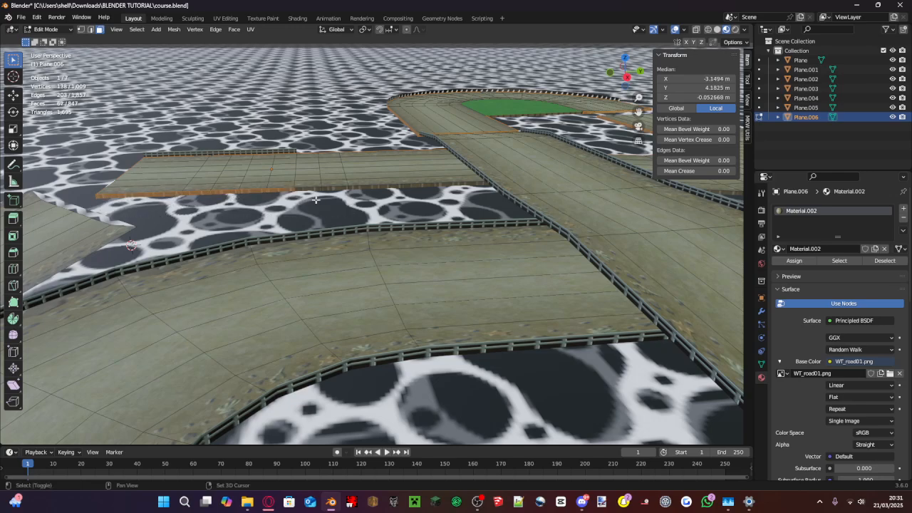
shift+drag(412, 207, 291, 192)
- Past the crossing road, extend the selection along the side wall into the section's outer curve
shift+middle_drag(398, 198, 434, 243)
shift+click(451, 215)
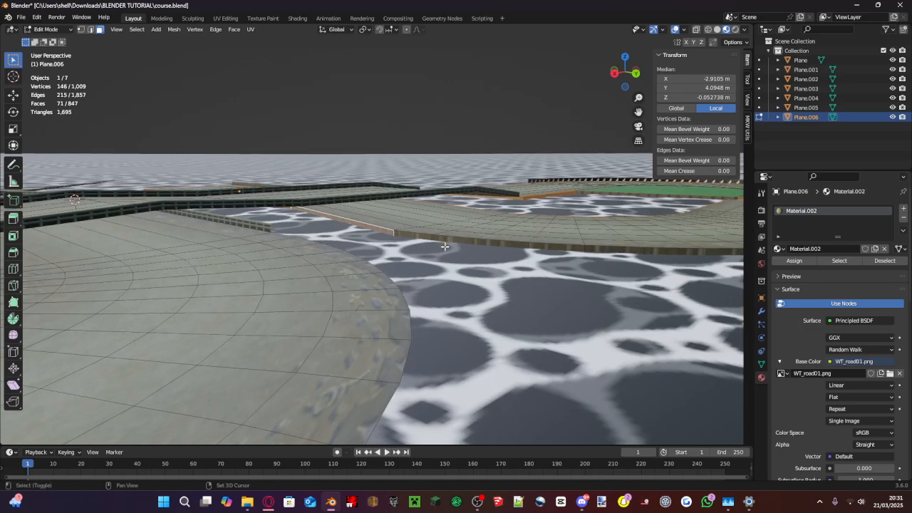
shift+click(442, 245)
shift+drag(627, 278, 539, 252)
shift+middle_drag(538, 253, 442, 237)
shift+drag(500, 250, 419, 227)
shift+middle_drag(419, 227, 295, 236)
- Select the next wall faces around the outer curve up to the start of its final straight
shift+drag(424, 251, 367, 227)
shift+drag(508, 241, 454, 222)
middle_drag(493, 221, 461, 230)
shift+drag(542, 277, 464, 254)
shift+middle_drag(517, 256, 451, 253)
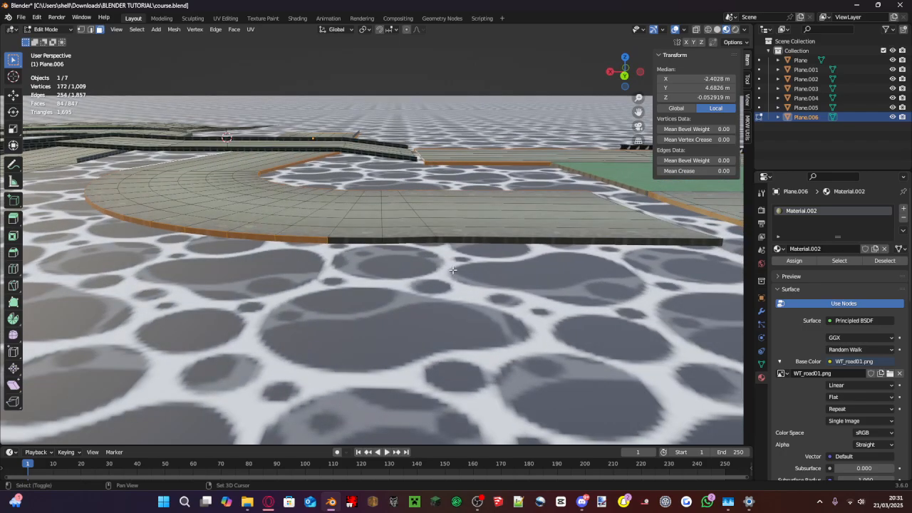
- Add the final straight's side wall faces and the end wall facing the grass section to the selection
shift+drag(453, 270, 352, 242)
middle_drag(580, 269, 476, 273)
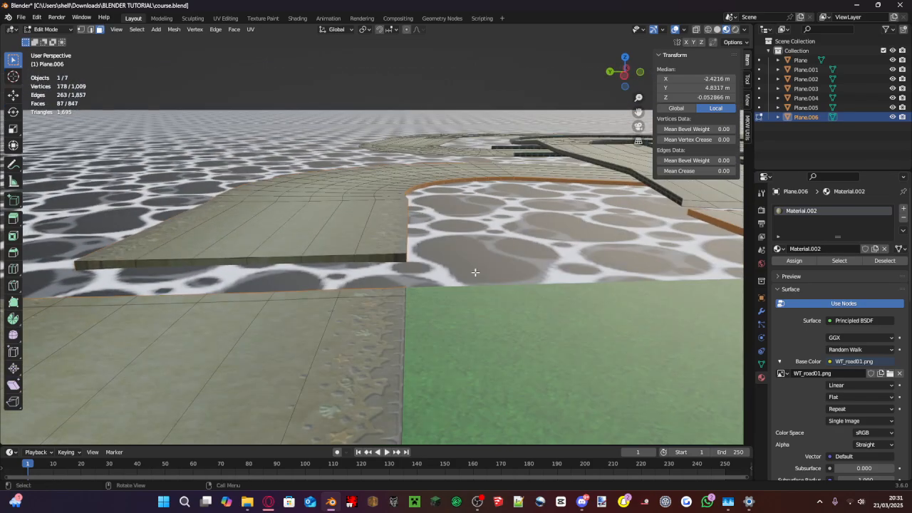
shift+drag(403, 271, 96, 268)
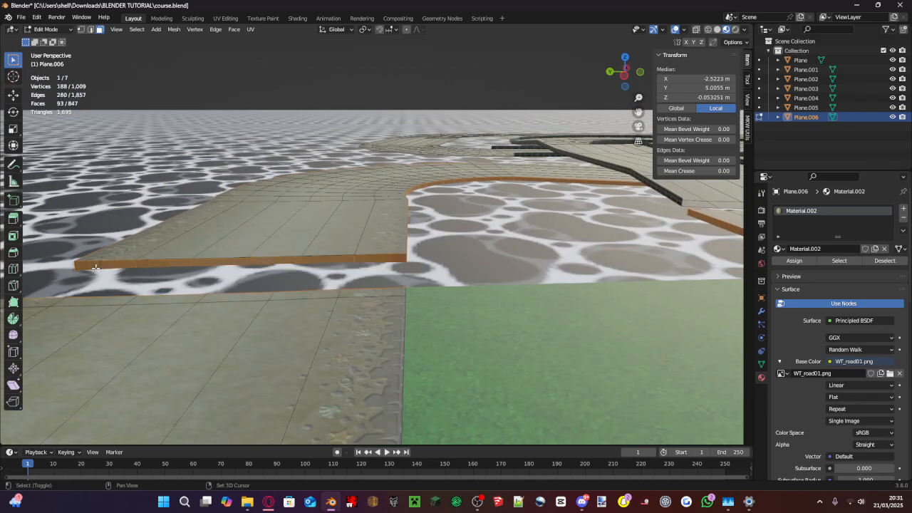
- Unwrap the selected road walls and try To Grid By Shape on their UVs in the UV Editing workspace
key(u)
click(95, 265)
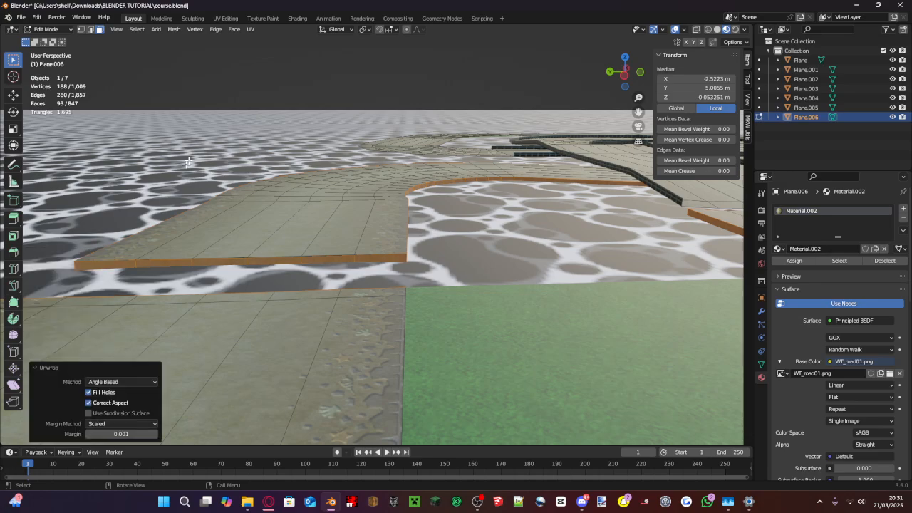
click(225, 18)
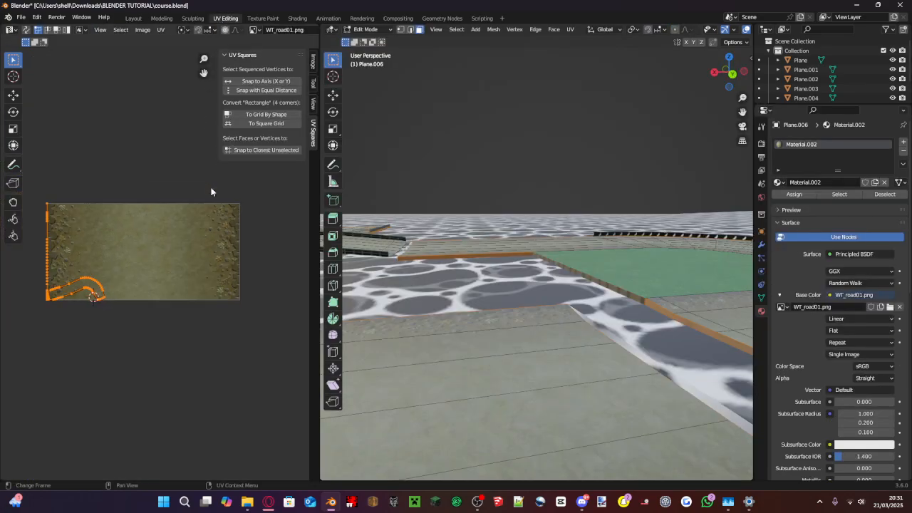
click(277, 115)
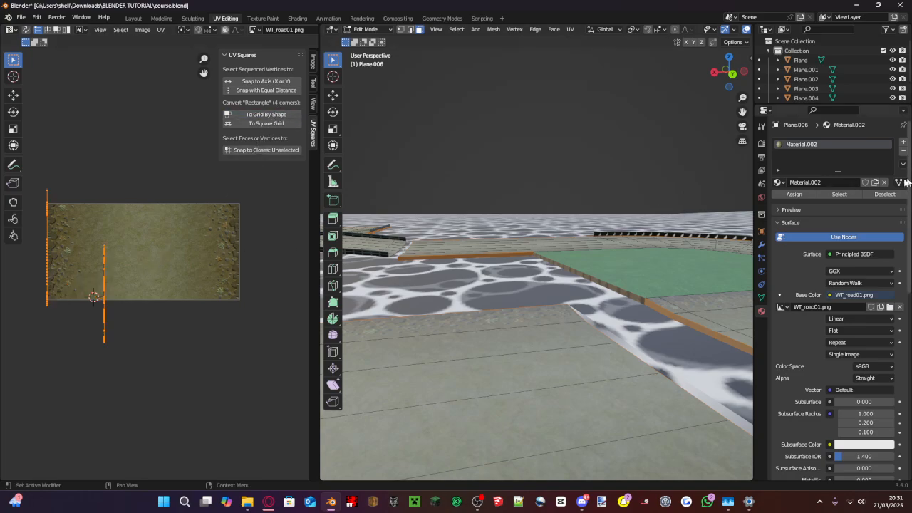
key(ctrl+z)
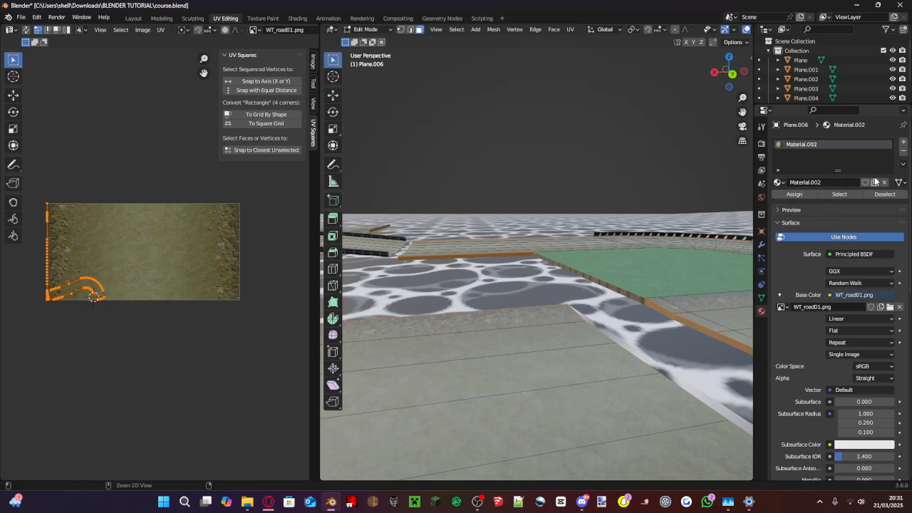
- Add a second material slot using the existing Material.008 and assign it to the selected wall faces
click(904, 143)
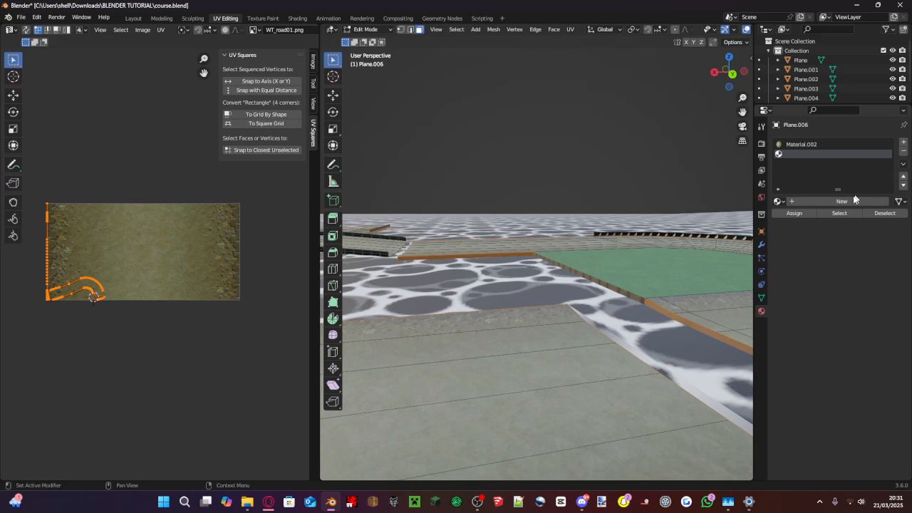
click(778, 202)
click(791, 288)
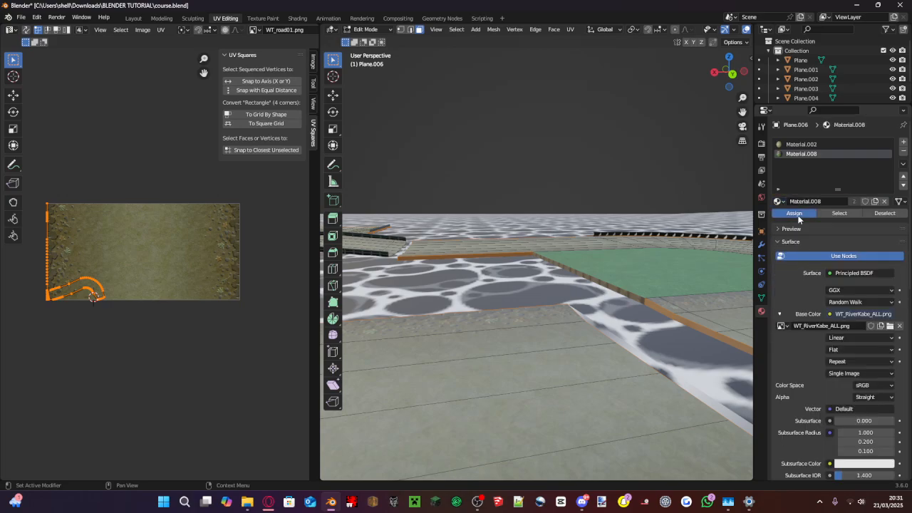
- Unwrap the selected walls again over the rock wall texture and straighten their UVs with To Grid By Shape
key(u)
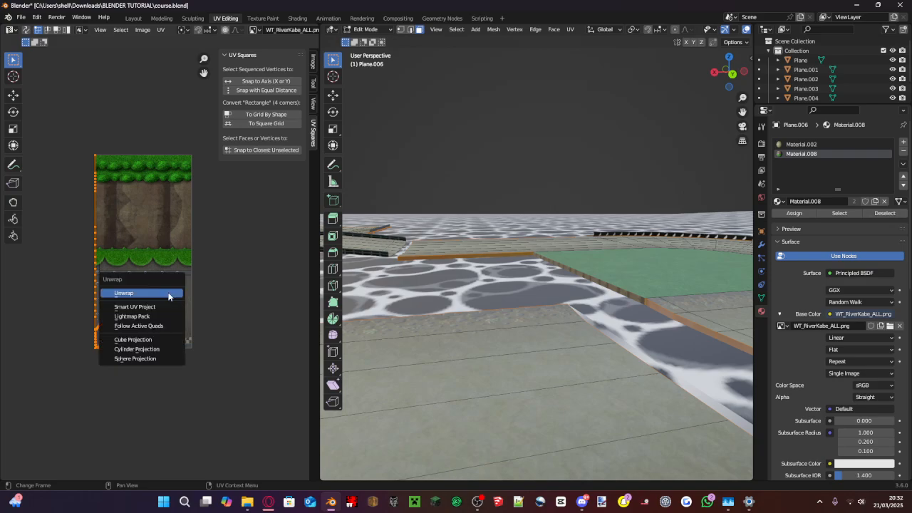
click(168, 292)
scroll(168, 292, up, 1)
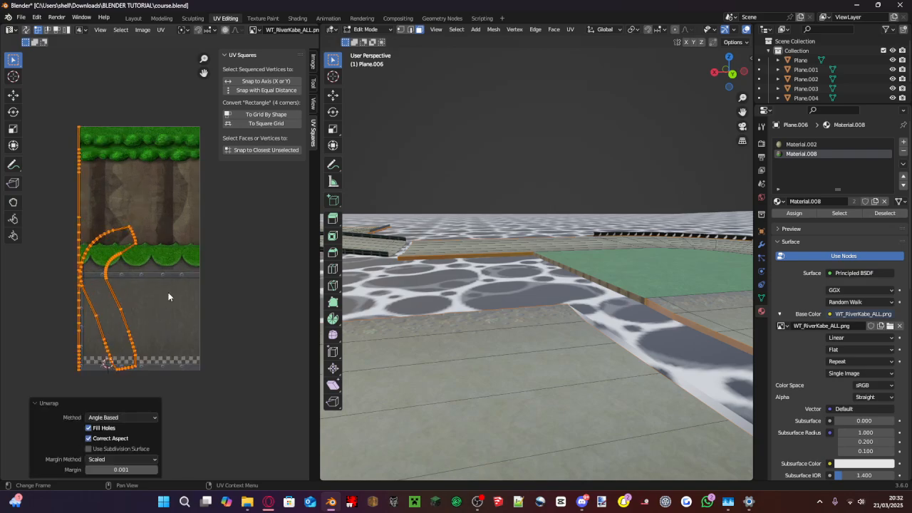
click(260, 114)
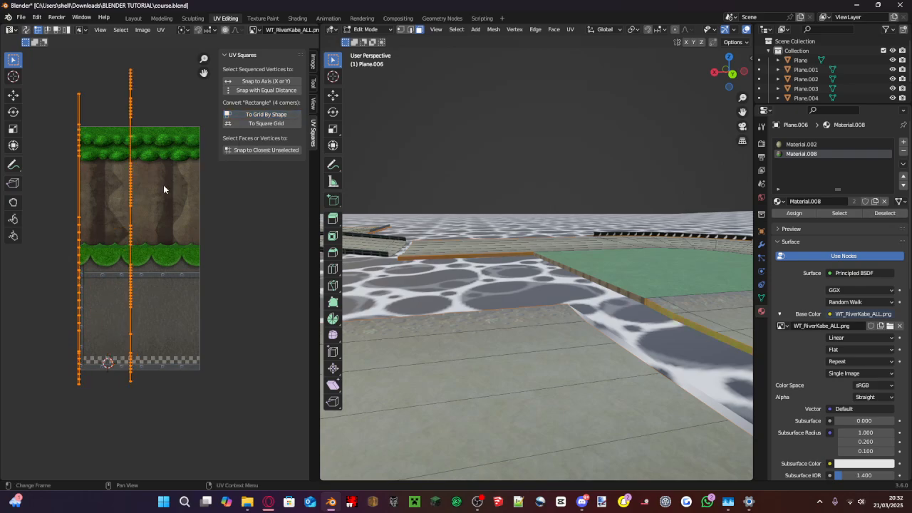
- Rotate the straightened wall UVs by 90 degrees so both strips run horizontally
key(r)
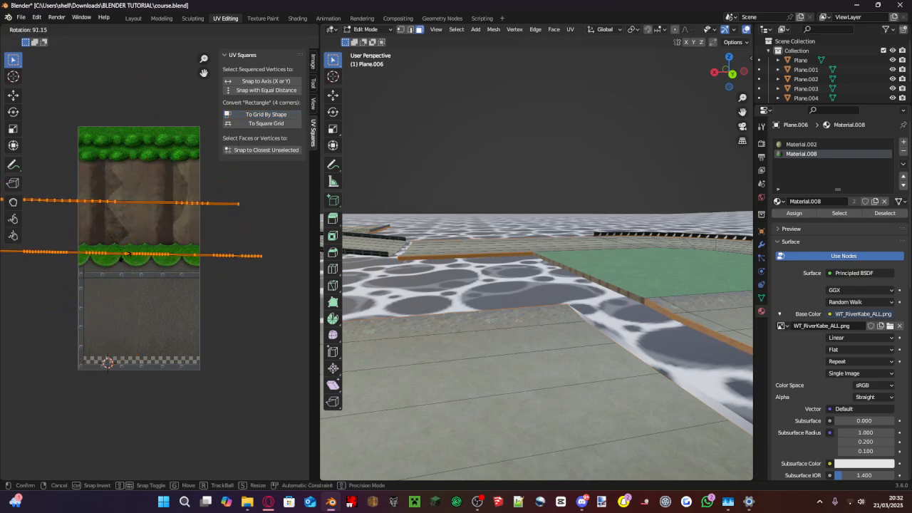
click(102, 405)
click(114, 428)
text(90)
key(Return)
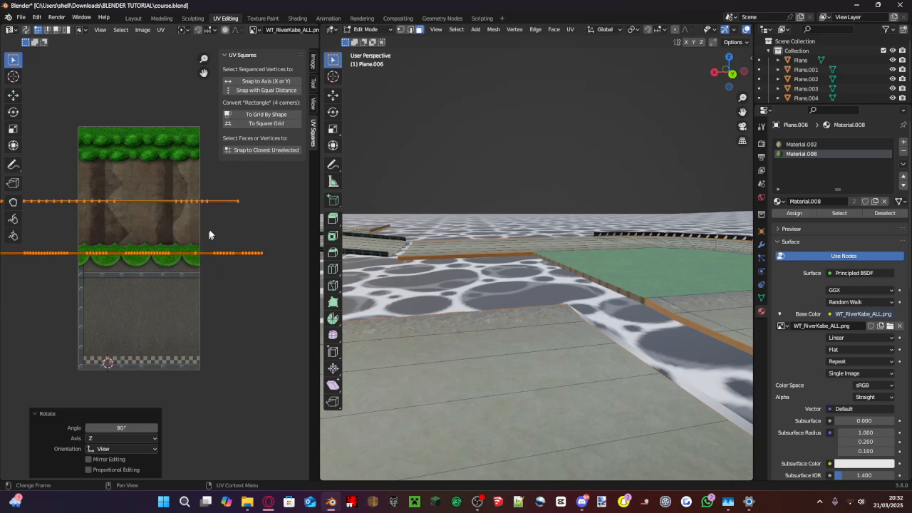
- Move the wall UVs up along Y over the rock part of the texture and select only the lower strip
key(g)
key(y)
click(214, 208)
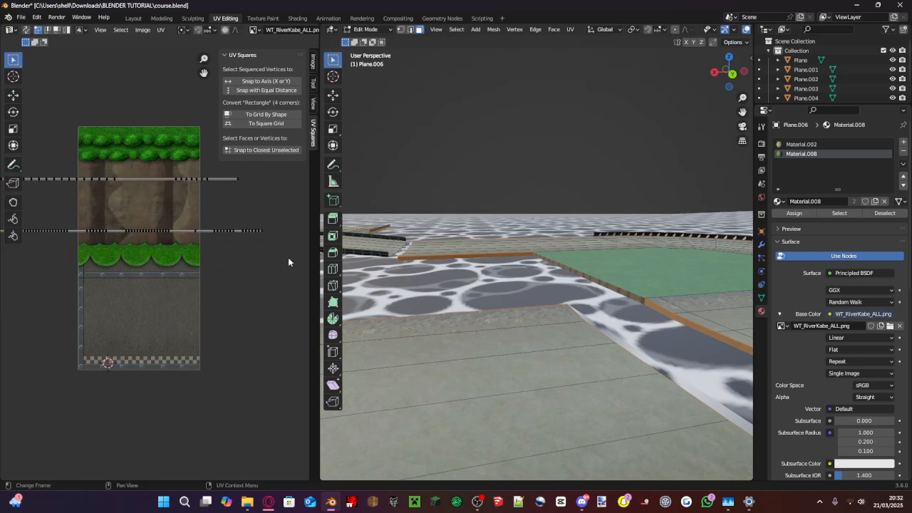
scroll(271, 271, down, 3)
drag(258, 279, 53, 232)
- Try stretching the lower UV strip along Y by a factor of about 39
key(s)
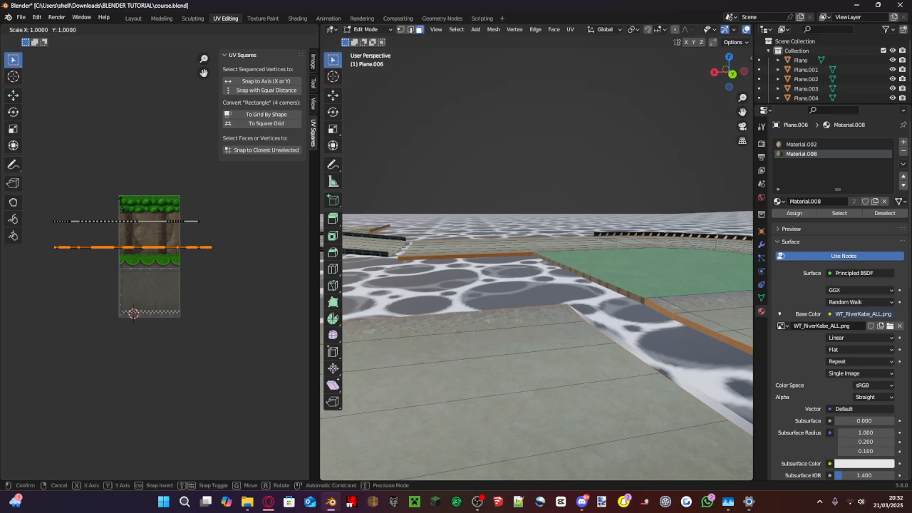
key(y)
click(250, 347)
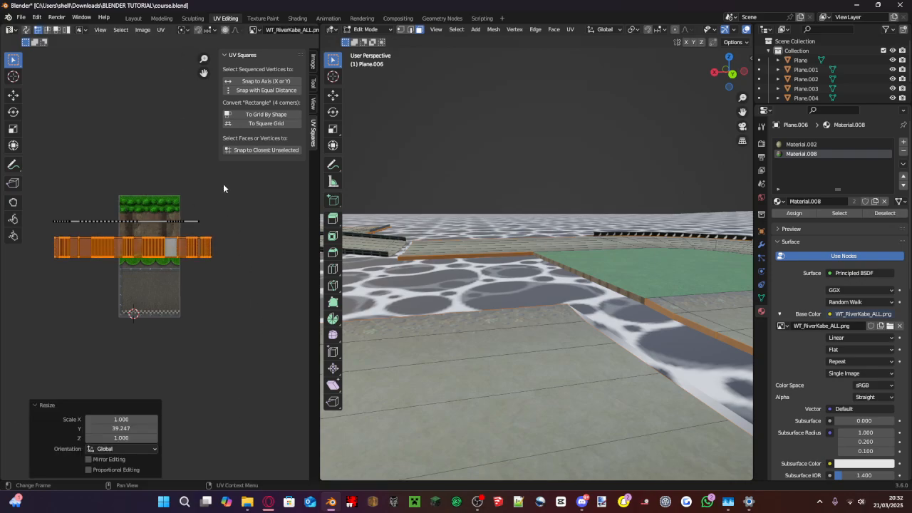
scroll(223, 184, up, 4)
scroll(219, 201, down, 3)
key(s)
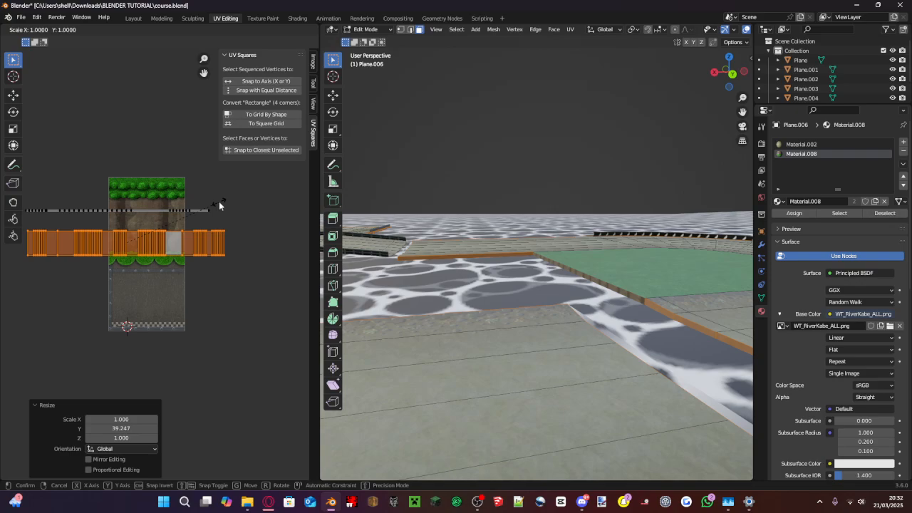
click(218, 204)
key(ctrl+z)
key(ctrl+z)
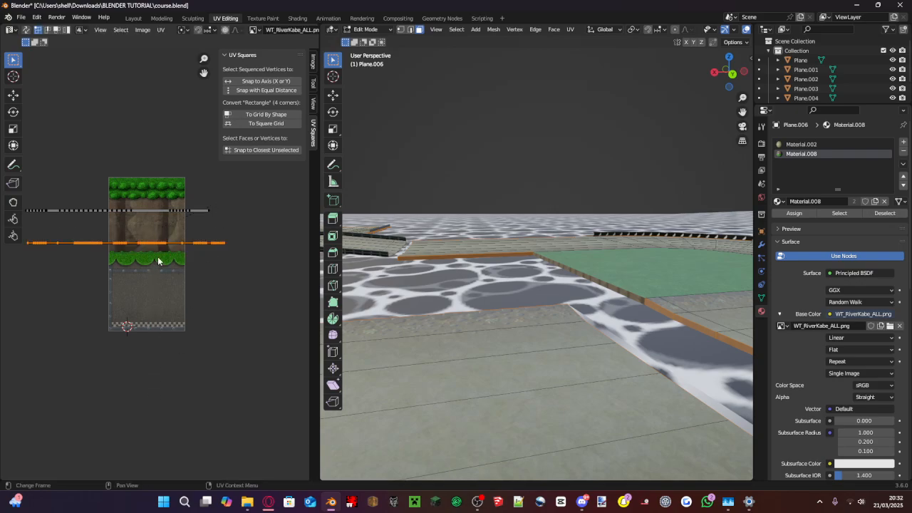
- Scale the lower UV strip along Y by a factor of 2
key(s)
key(y)
click(246, 454)
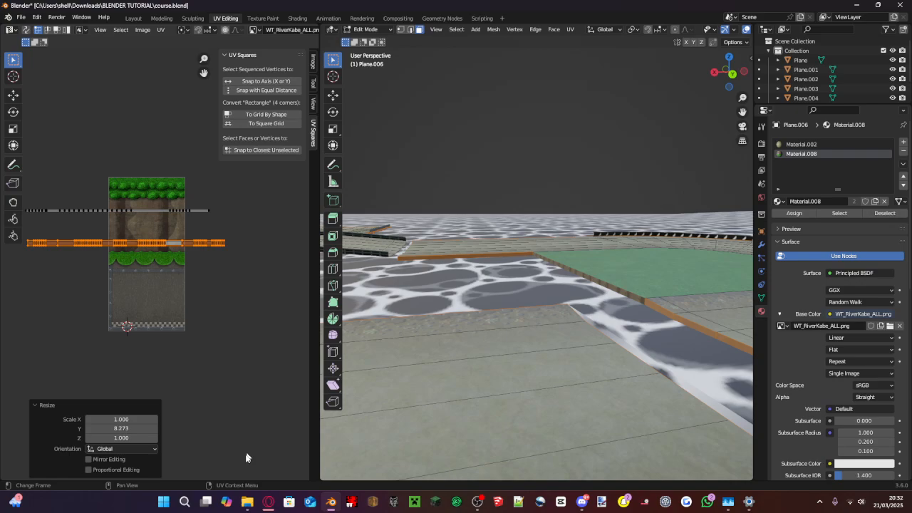
click(126, 428)
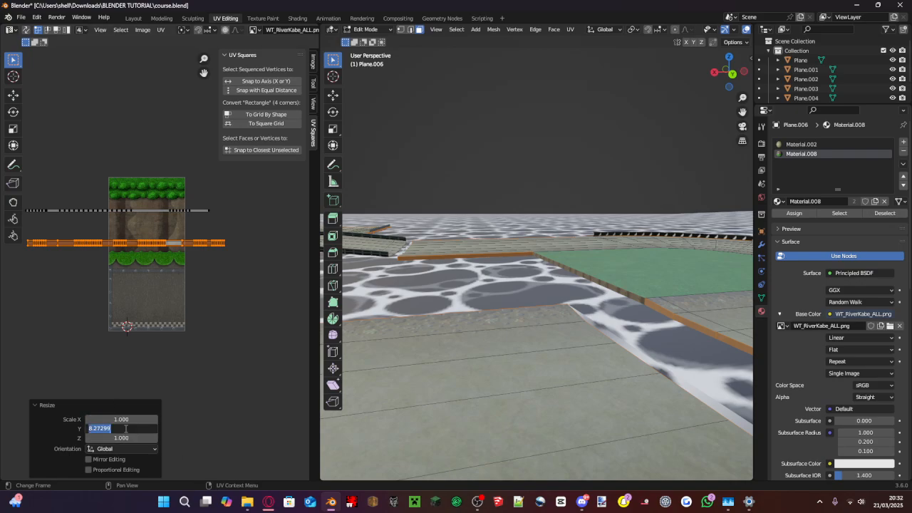
key(Return)
middle_drag(195, 267, 212, 304)
scroll(203, 321, up, 4)
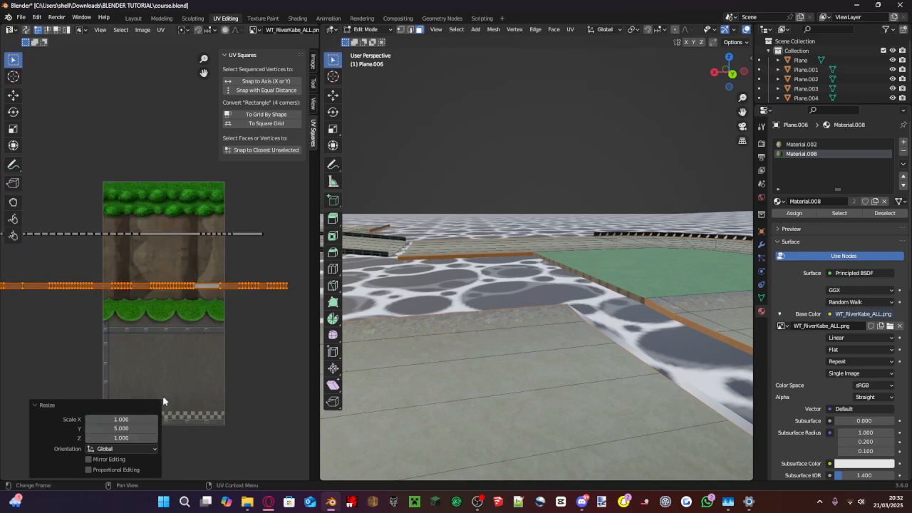
click(134, 428)
text(2)
key(Return)
scroll(224, 285, down, 2)
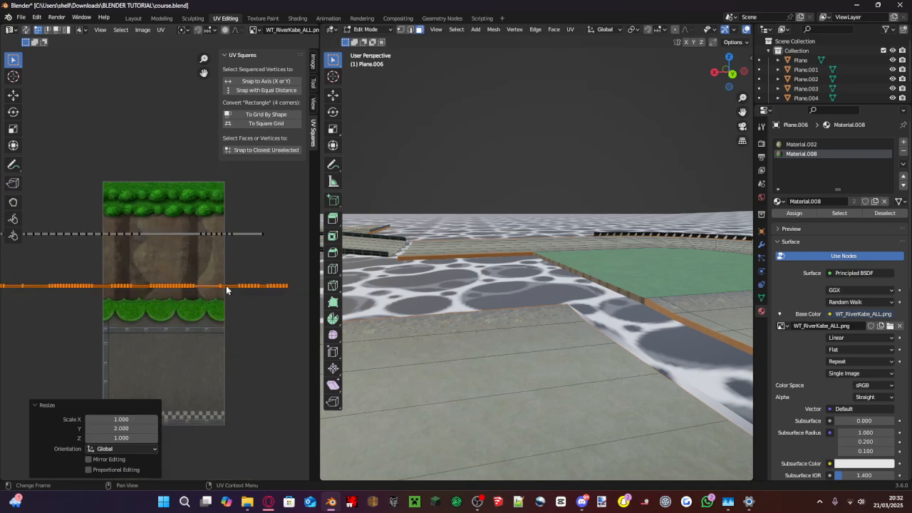
- Enlarge the lower UV strip uniformly to the height of the rock band and move it up along Y to fit between the grass rows
key(s)
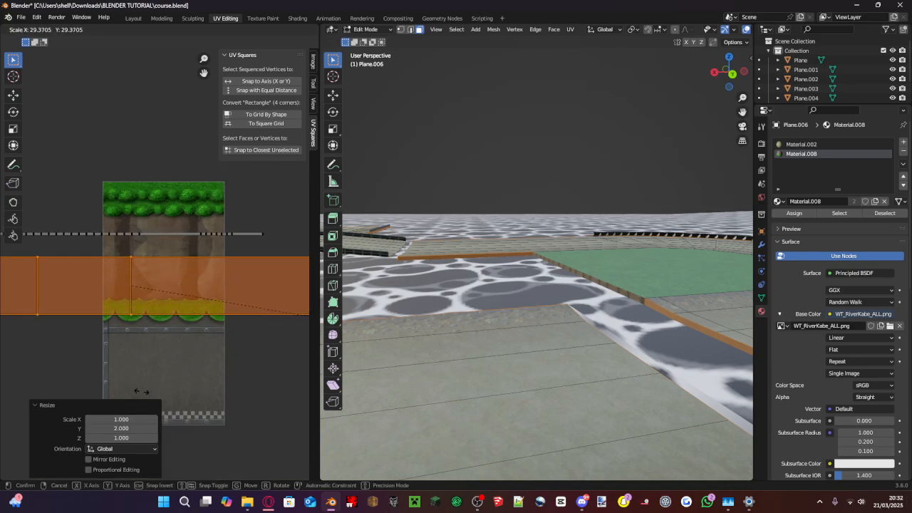
click(192, 349)
key(g)
key(s)
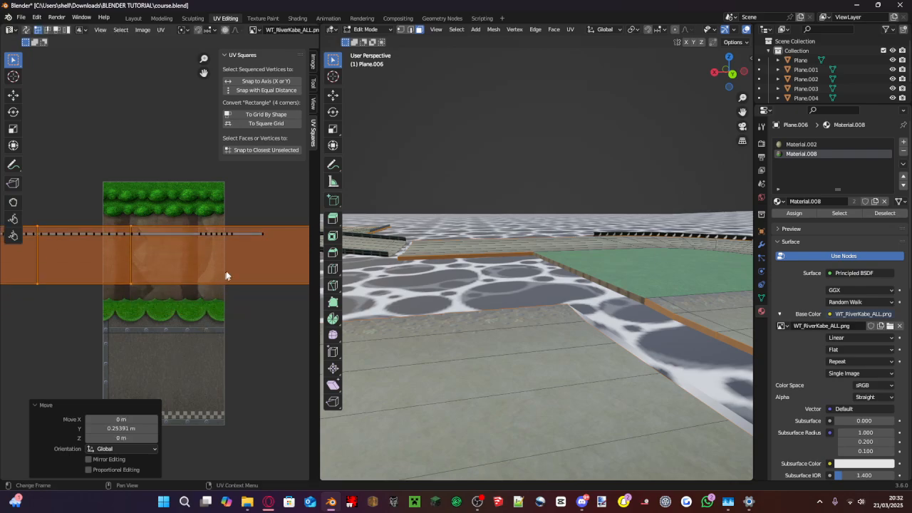
click(245, 263)
scroll(221, 244, down, 6)
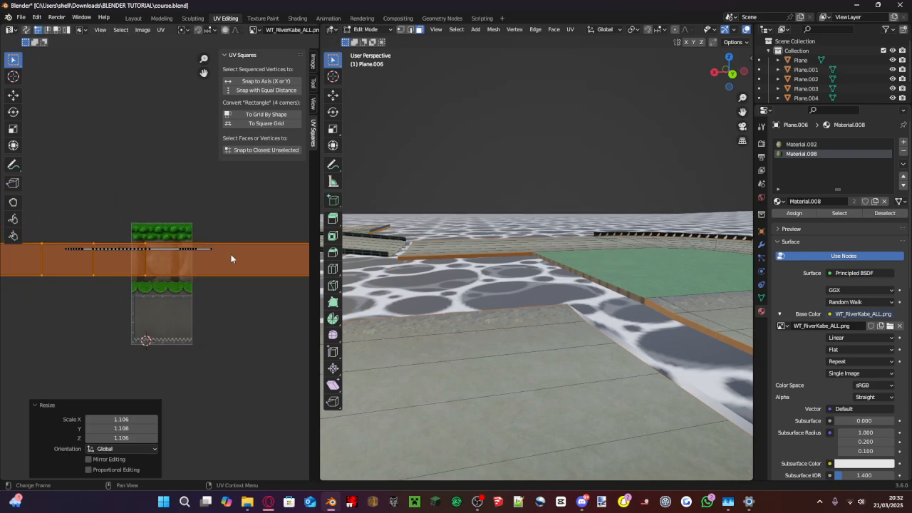
- Select the upper UV strip and scale it along Y by a factor of 2
click(221, 263)
drag(213, 257, 106, 256)
scroll(130, 246, up, 6)
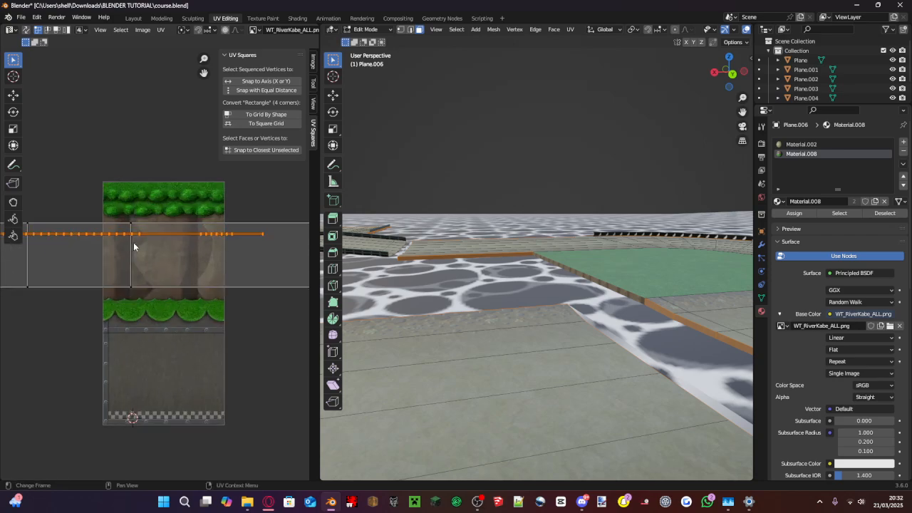
middle_drag(135, 245, 209, 244)
scroll(209, 244, down, 2)
key(s)
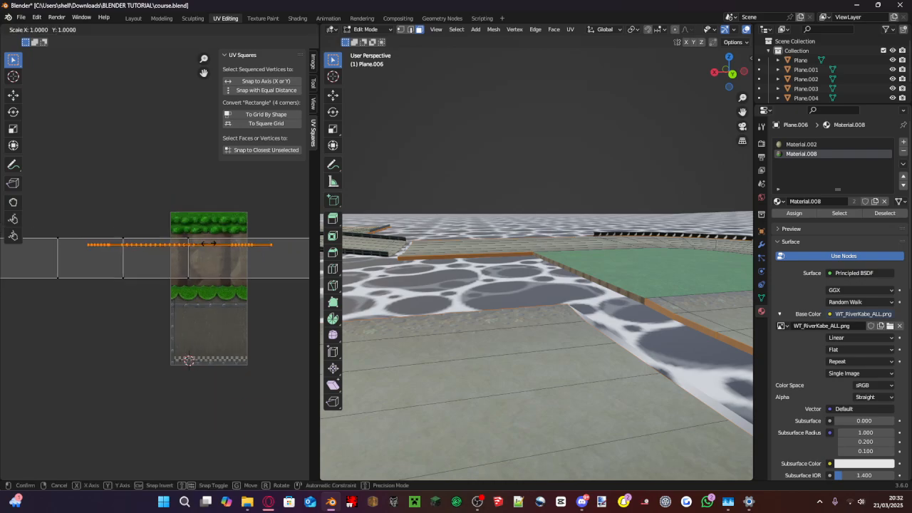
key(y)
click(205, 145)
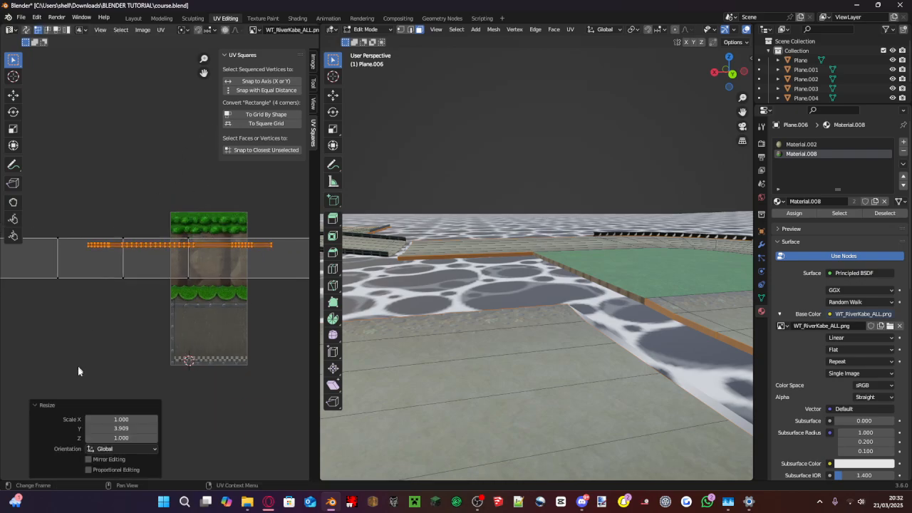
click(129, 431)
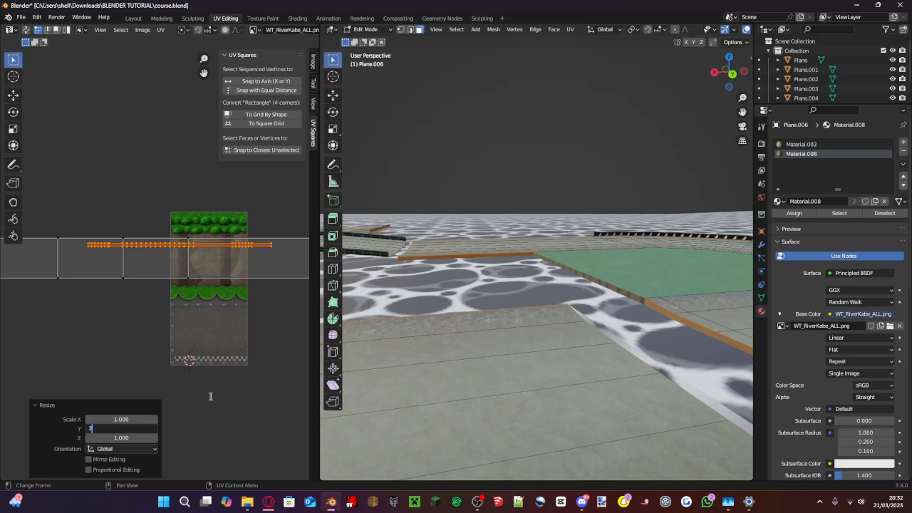
text(2)
key(Return)
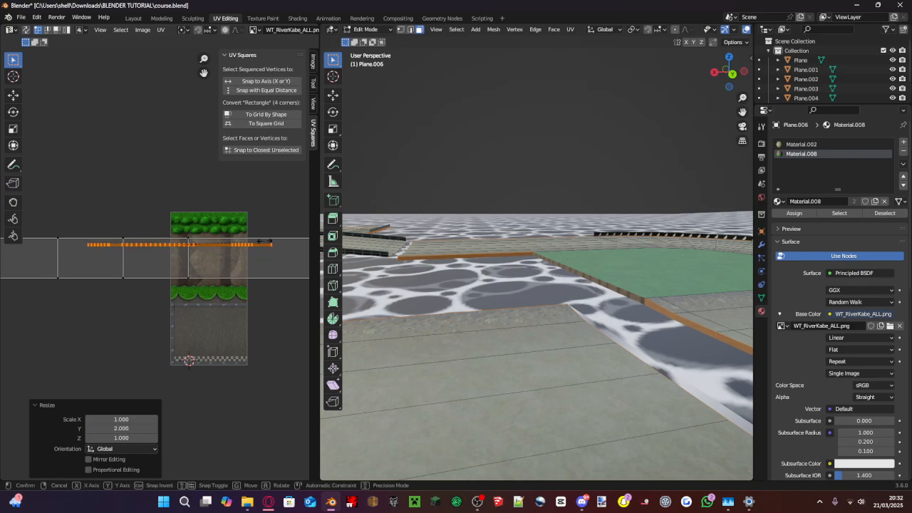
- Scale the upper UV strip uniformly by about 22 and move it down about 0.149 m along Y onto the rock band
key(s)
click(155, 179)
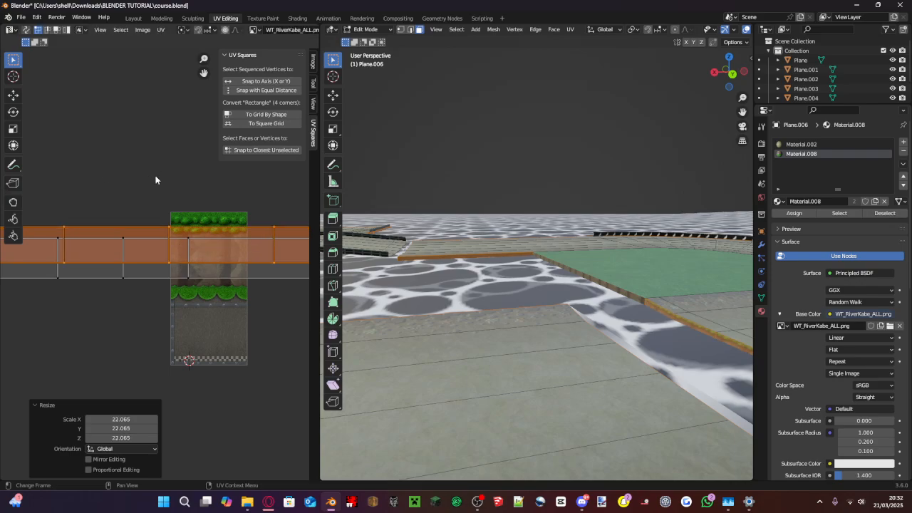
key(g)
key(y)
click(224, 207)
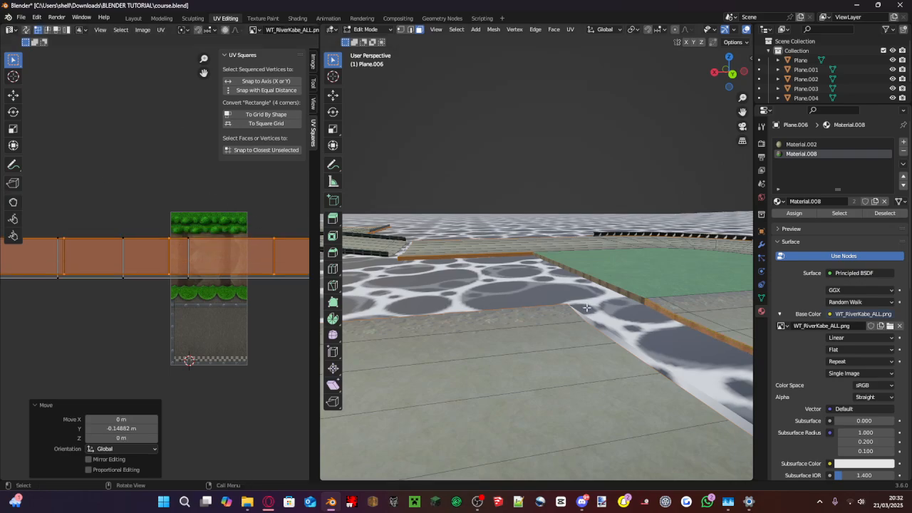
- Inspect the rock texture on the road and grass side walls and look over the rest of the track
middle_drag(586, 308, 522, 328)
scroll(491, 360, up, 3)
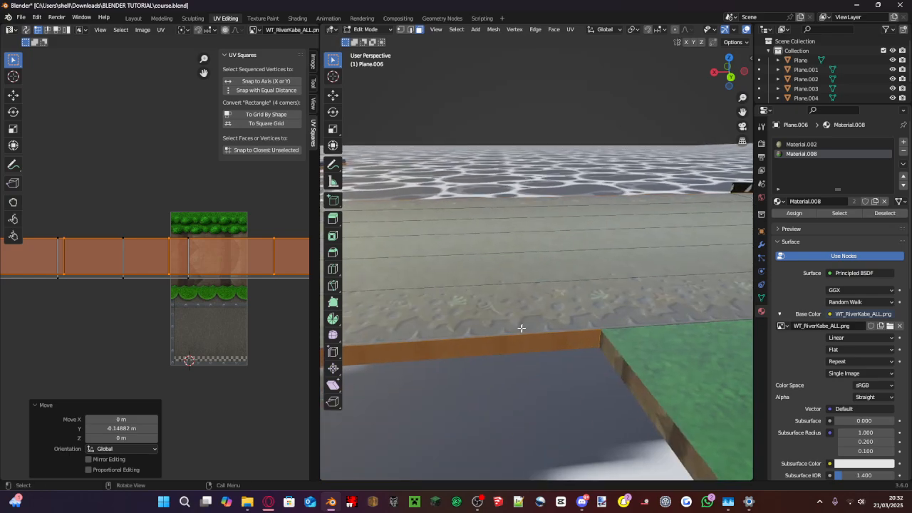
click(516, 328)
scroll(484, 277, down, 4)
scroll(146, 235, down, 6)
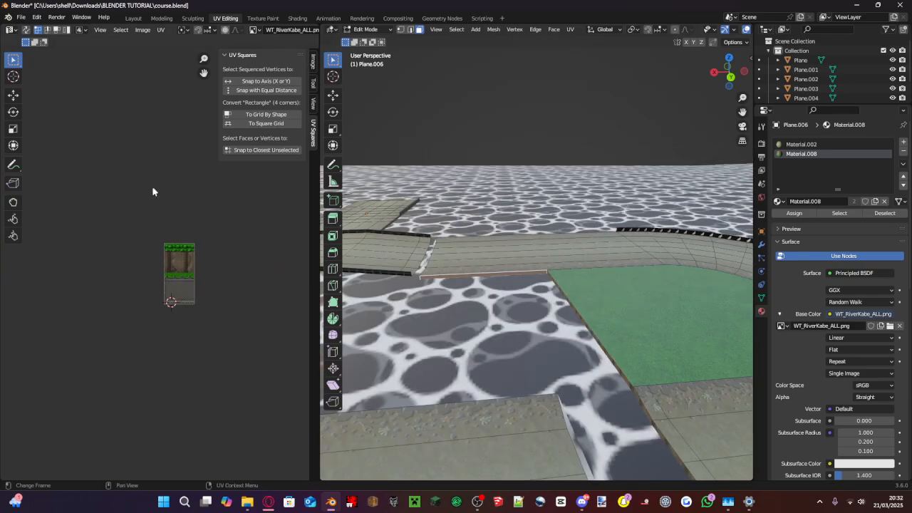
scroll(491, 238, up, 3)
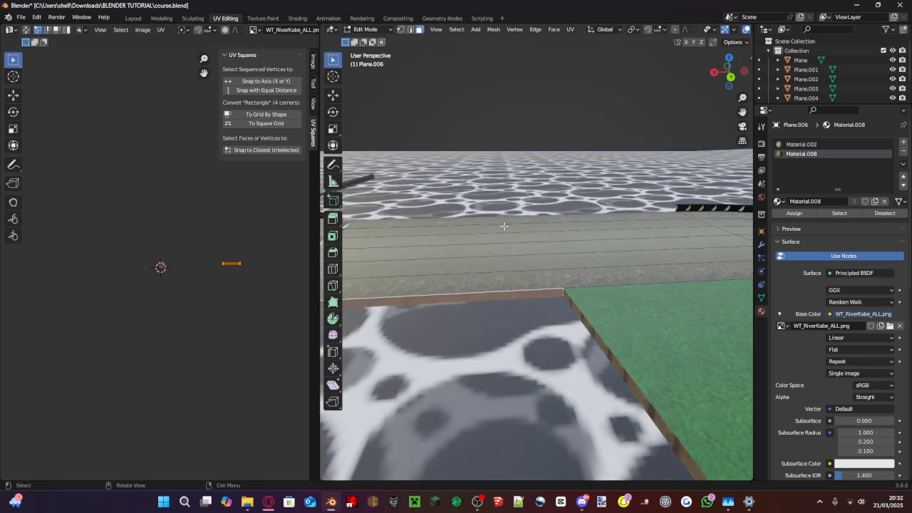
click(504, 227)
scroll(498, 236, down, 5)
middle_drag(446, 248, 491, 251)
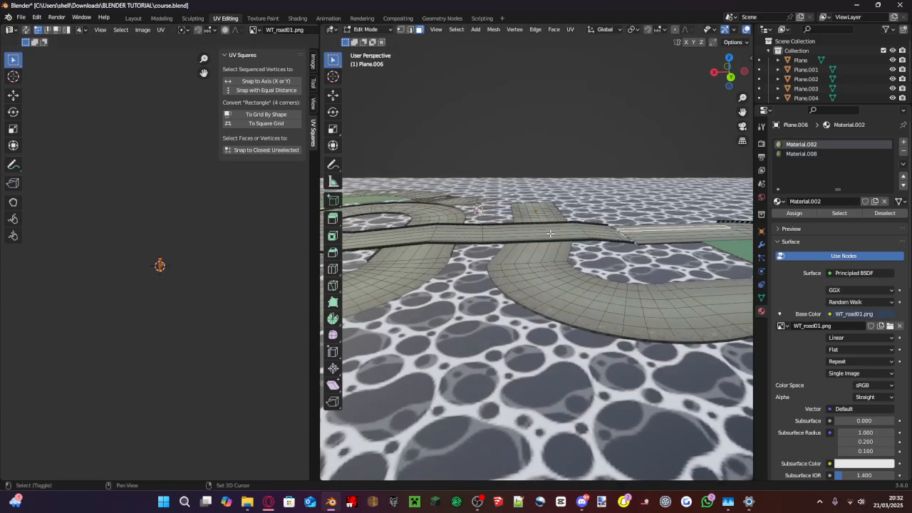
middle_drag(598, 327, 633, 320)
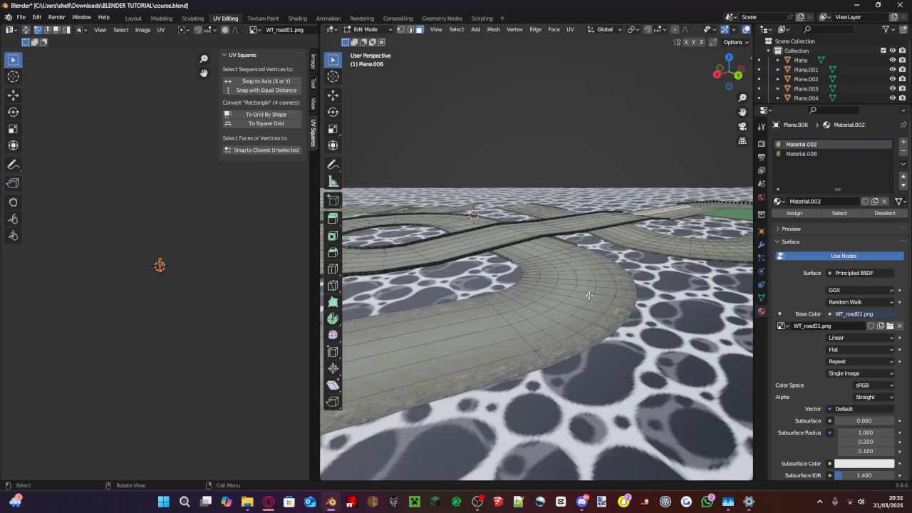
middle_drag(590, 296, 613, 311)
scroll(613, 310, down, 4)
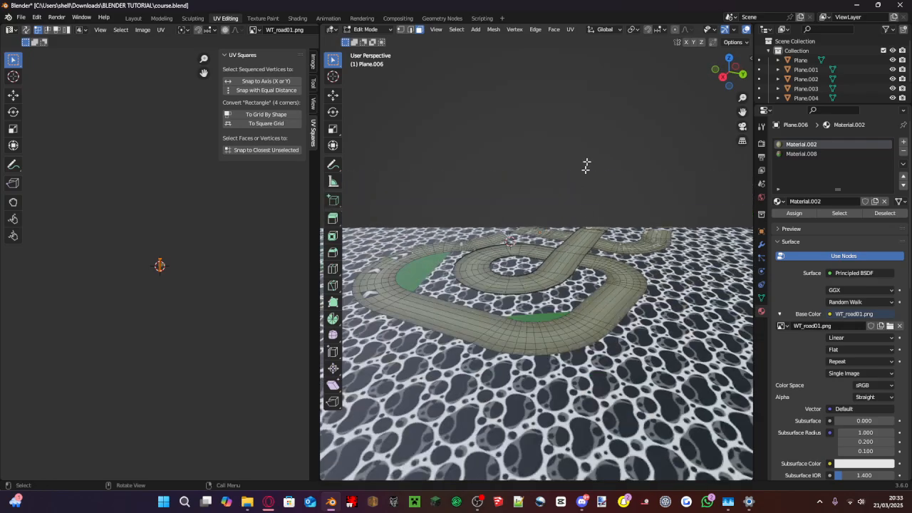
- Return to the Layout workspace and edit the road mesh near the crossing in edge select mode
click(133, 19)
middle_drag(335, 279, 359, 315)
middle_drag(393, 212, 605, 232)
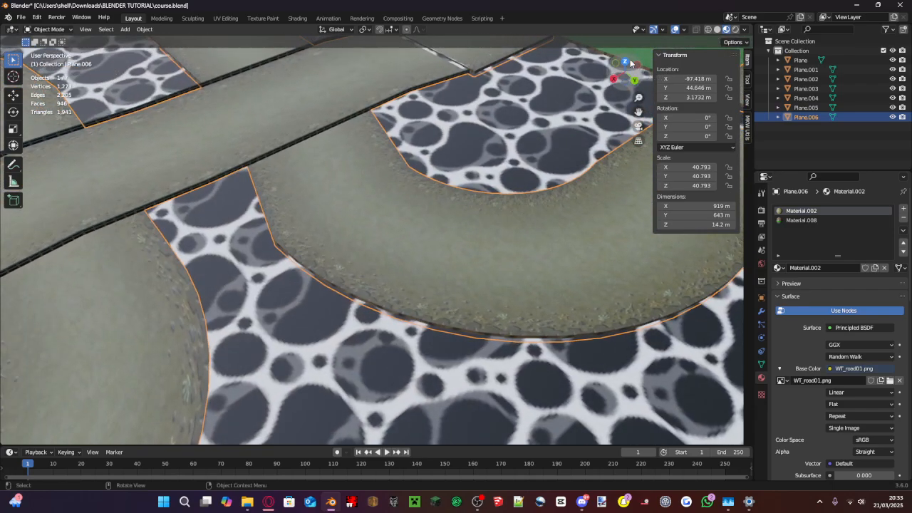
drag(629, 63, 597, 78)
middle_drag(367, 137, 432, 168)
drag(395, 235, 328, 239)
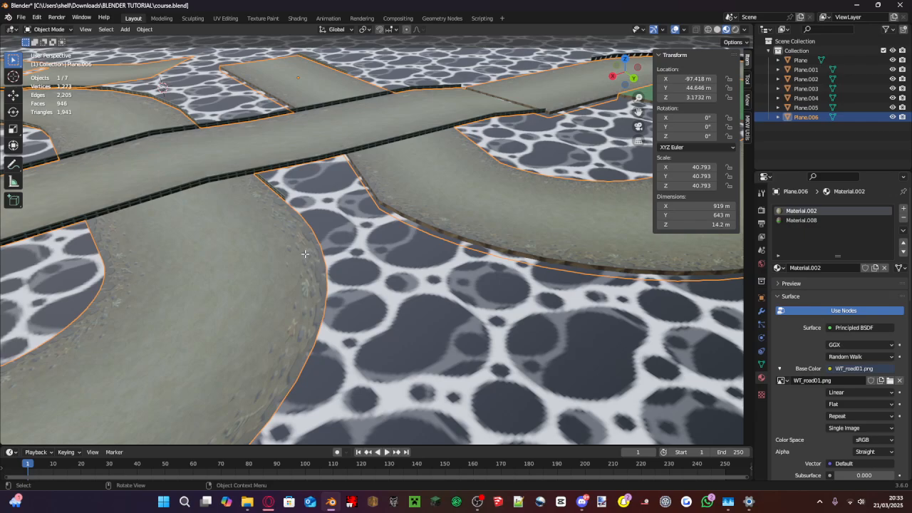
key(Tab)
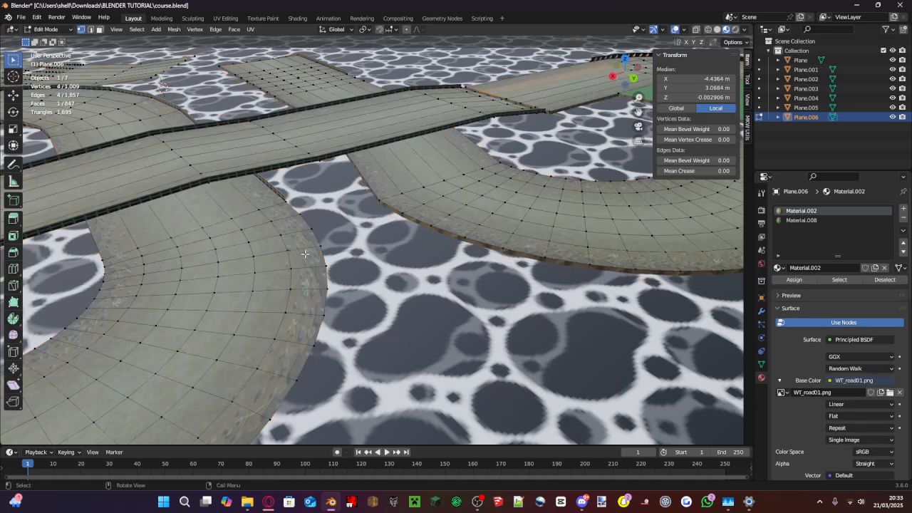
click(91, 32)
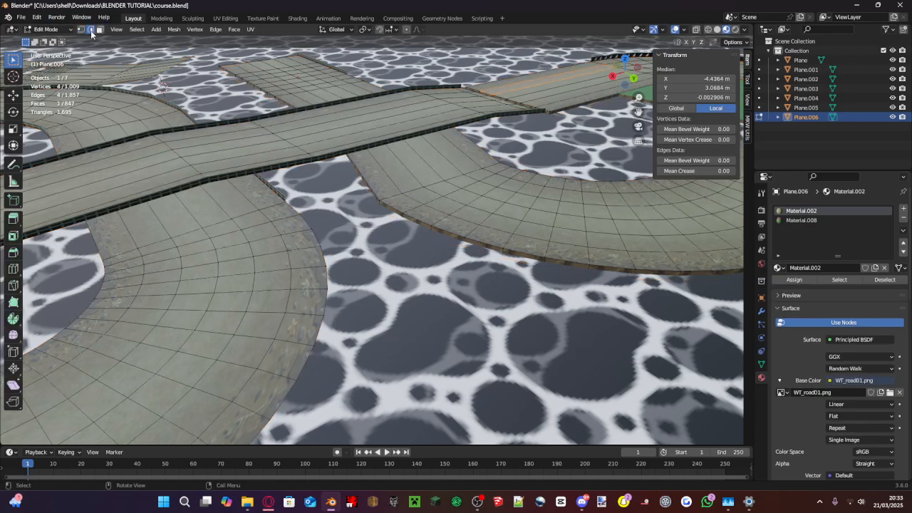
- Add the outer border edges of the road bend just past the crossing to the edge selection
click(625, 60)
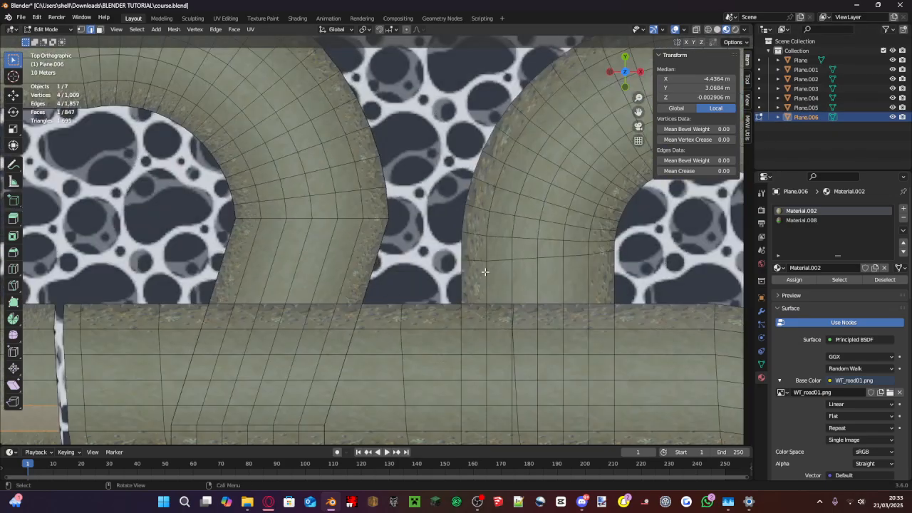
middle_drag(485, 271, 382, 365)
shift+click(371, 365)
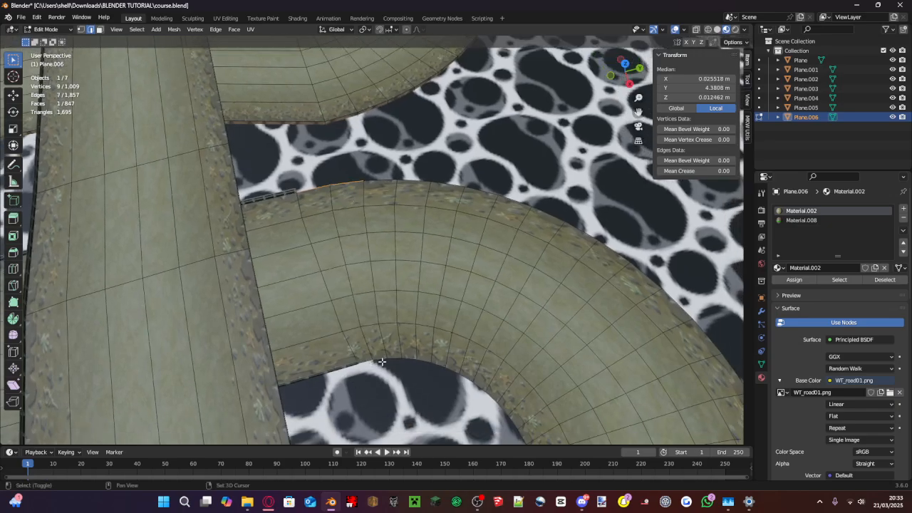
click(624, 63)
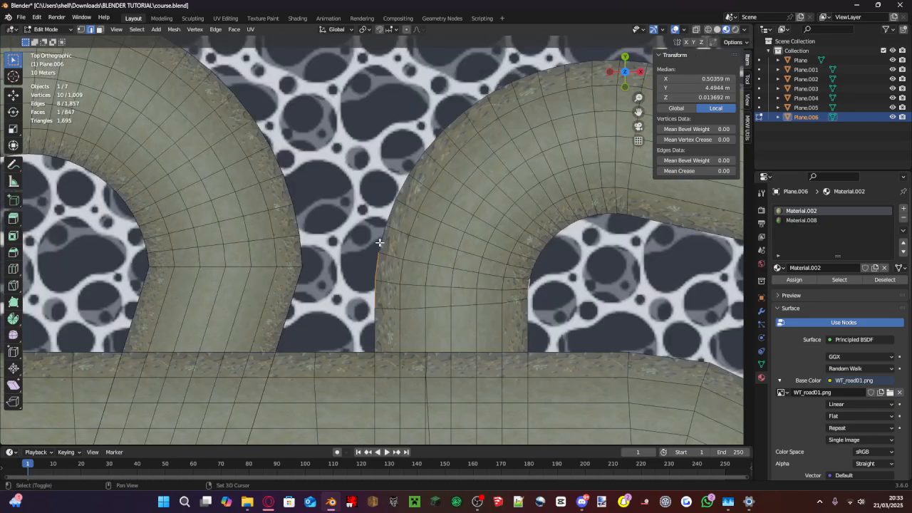
shift+click(392, 214)
scroll(454, 121, down, 6)
shift+middle_drag(425, 216, 466, 62)
scroll(460, 200, up, 4)
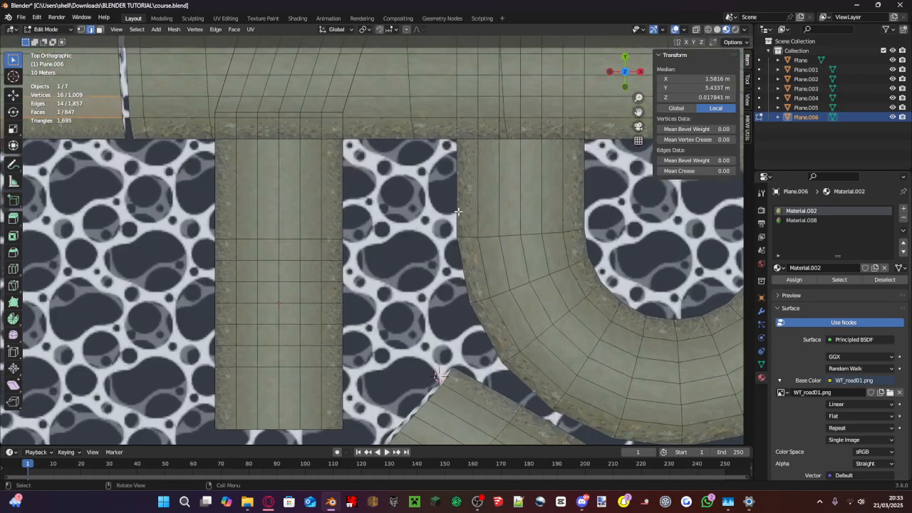
- Extend the edge selection along the inner border of the road bend past the crossing
middle_drag(458, 213, 410, 142)
scroll(467, 184, down, 2)
middle_drag(471, 186, 385, 207)
shift+middle_drag(545, 306, 445, 216)
click(627, 60)
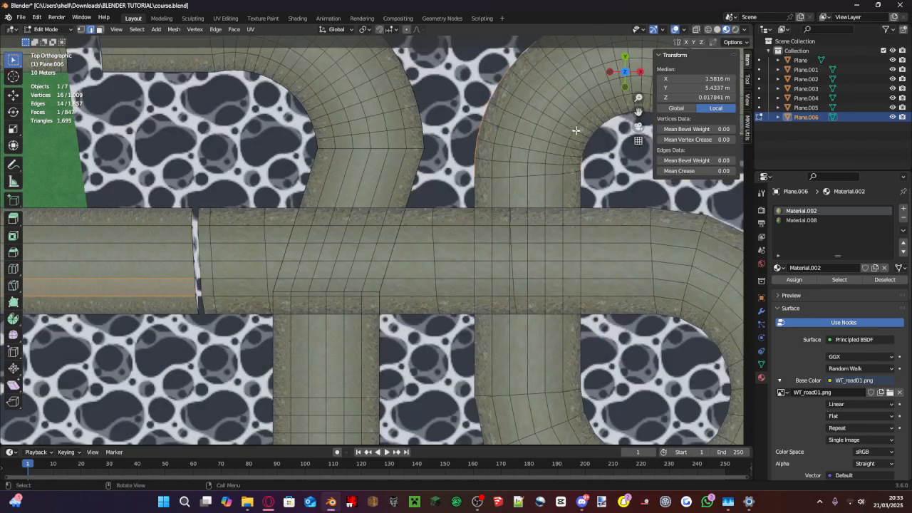
shift+middle_drag(497, 146, 457, 138)
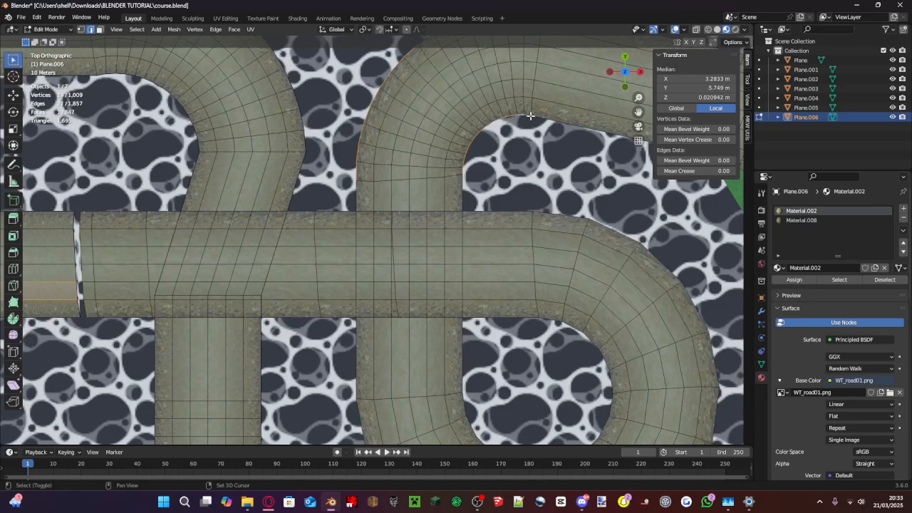
shift+middle_drag(541, 123, 298, 137)
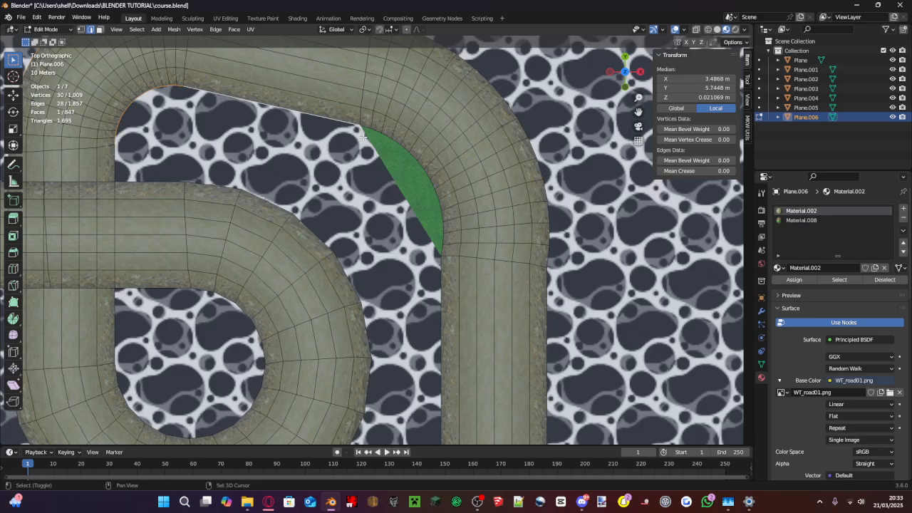
- Add the inner border edge of the long straight and the first border edge of the ramp section to the selection
shift+click(444, 280)
shift+middle_drag(443, 281, 446, 131)
shift+middle_drag(448, 222, 569, 403)
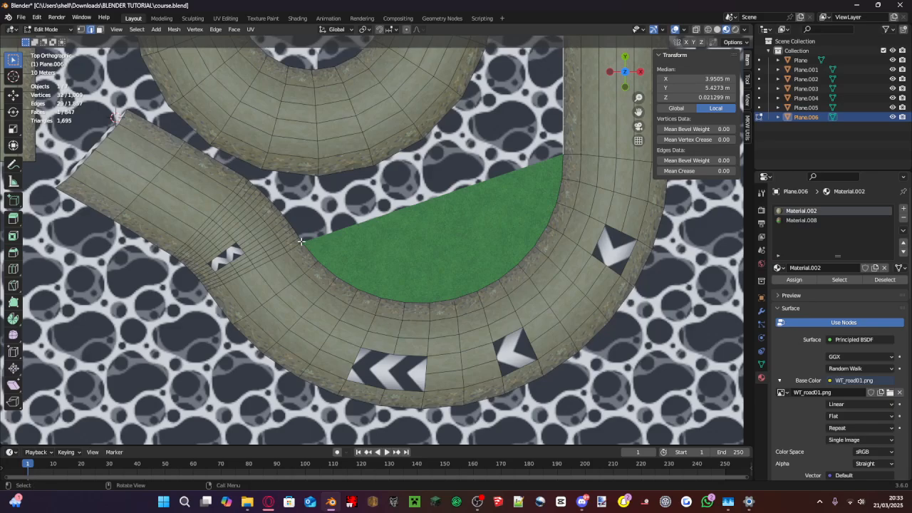
shift+middle_drag(316, 253, 460, 310)
shift+click(289, 178)
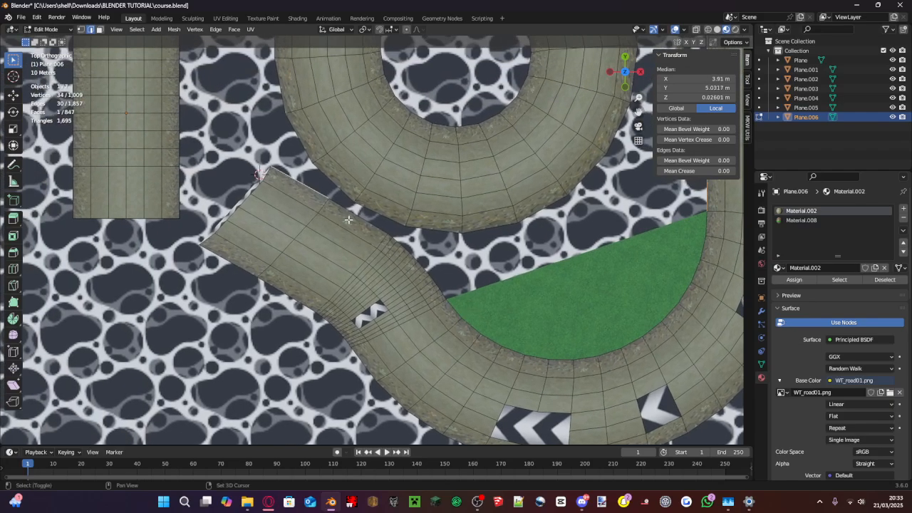
- Add the finely divided inner border edges of the ramp section, down to the large grass patch, to the selection
scroll(359, 216, up, 5)
shift+click(419, 230)
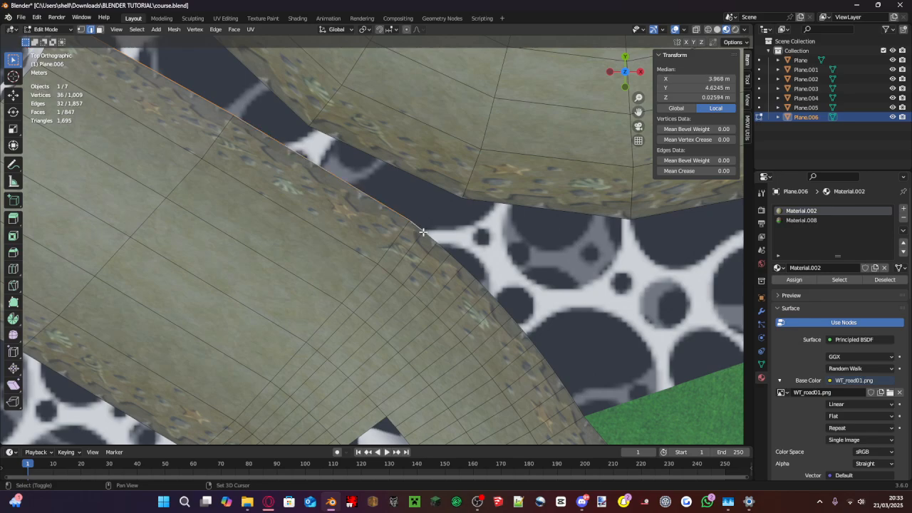
shift+middle_drag(428, 238, 343, 186)
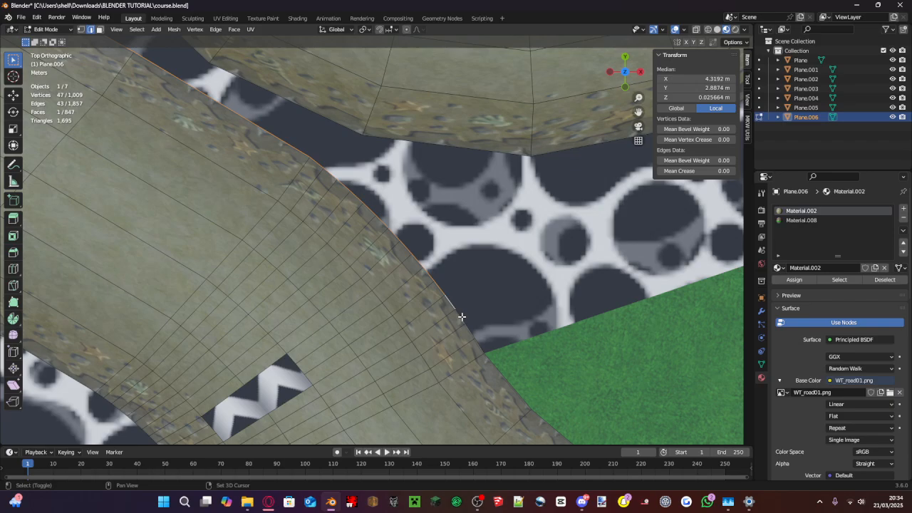
shift+click(474, 343)
scroll(473, 339, down, 5)
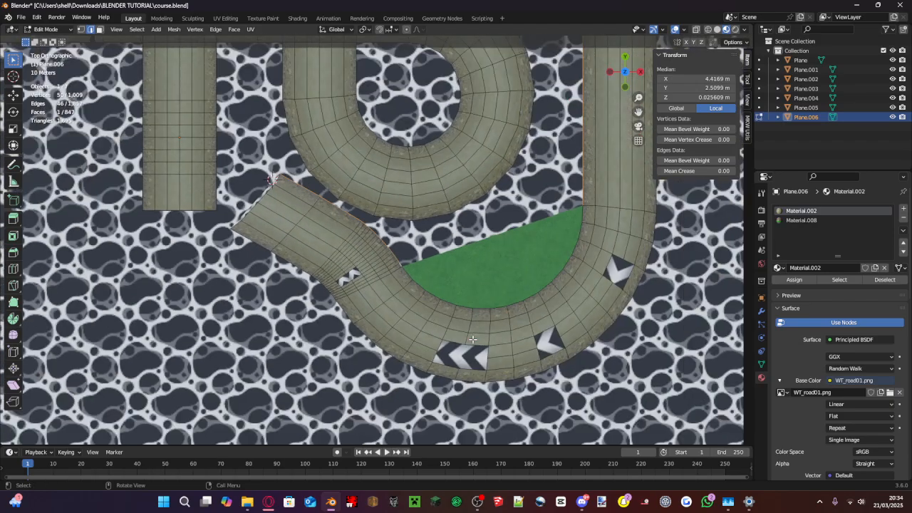
shift+middle_drag(464, 278, 432, 367)
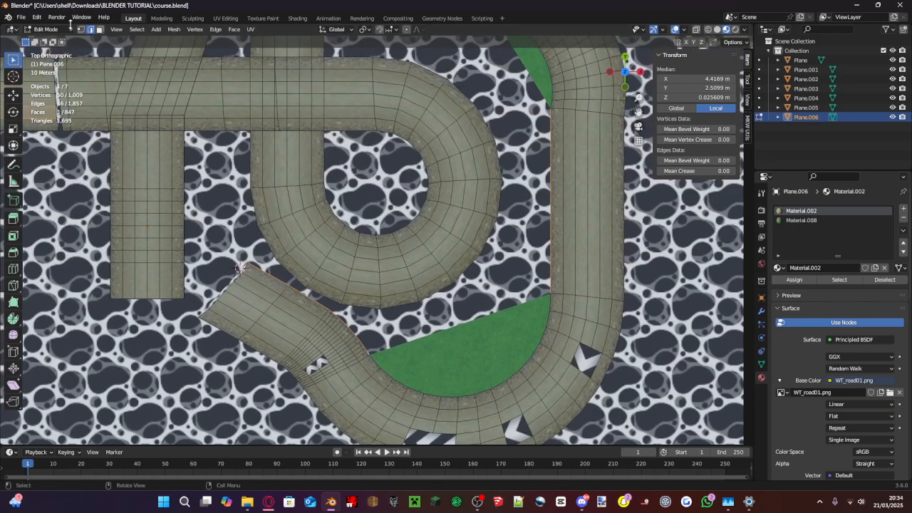
- Open the road and grass meshes together in Edit Mode and add the straight borders of both grass patches to the selection
click(42, 29)
click(43, 40)
shift+click(490, 359)
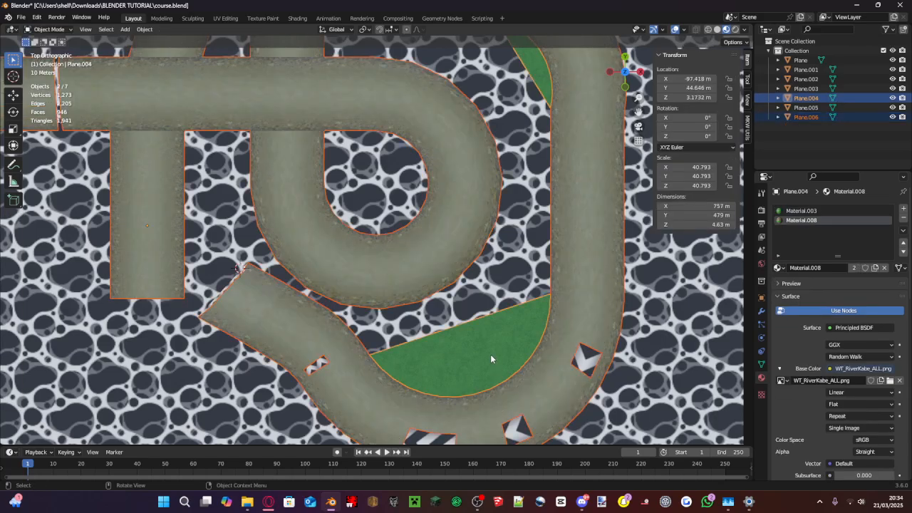
key(Tab)
scroll(485, 359, up, 3)
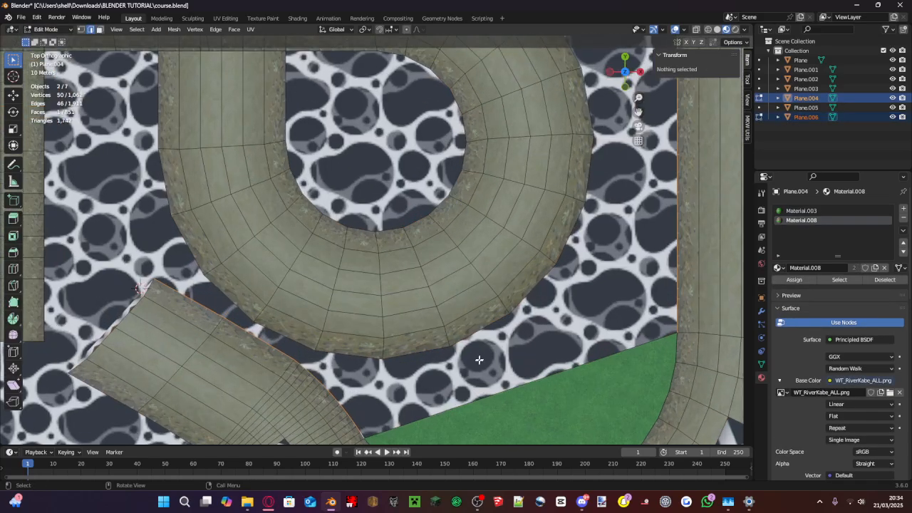
shift+click(479, 399)
shift+middle_drag(524, 223, 356, 491)
shift+click(431, 148)
shift+middle_drag(430, 148, 609, 165)
scroll(571, 131, down, 4)
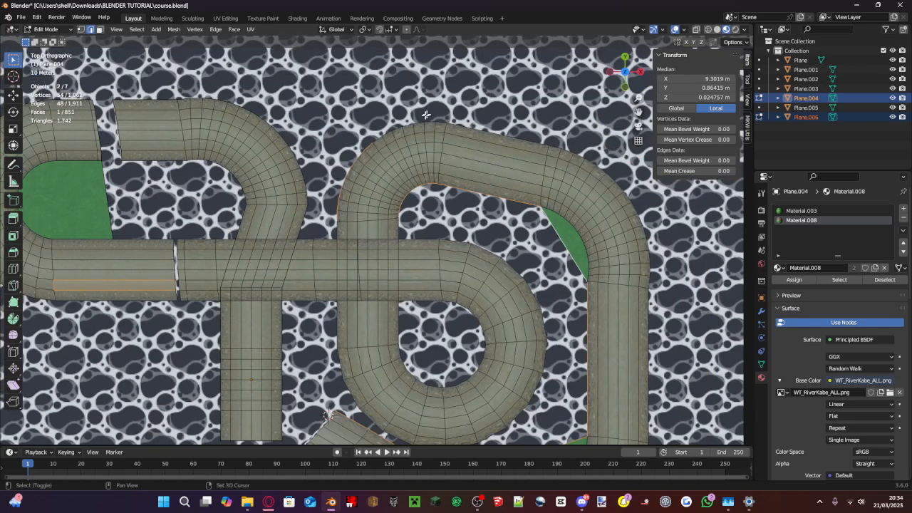
- Switch to vertex selection and add the outer border vertices along the upper bend and the slanted straight
shift+click(380, 141)
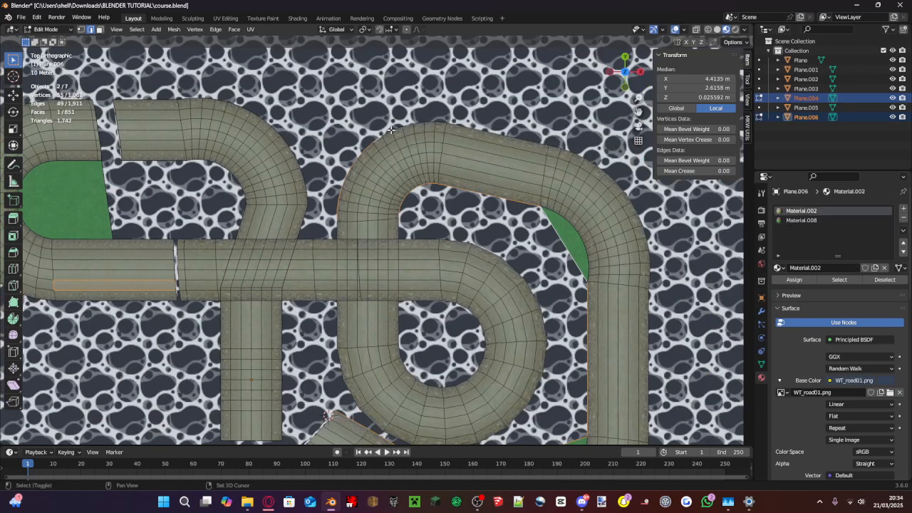
click(81, 30)
shift+drag(378, 108, 492, 133)
shift+drag(579, 133, 534, 151)
shift+middle_drag(622, 146, 457, 141)
scroll(457, 142, up, 2)
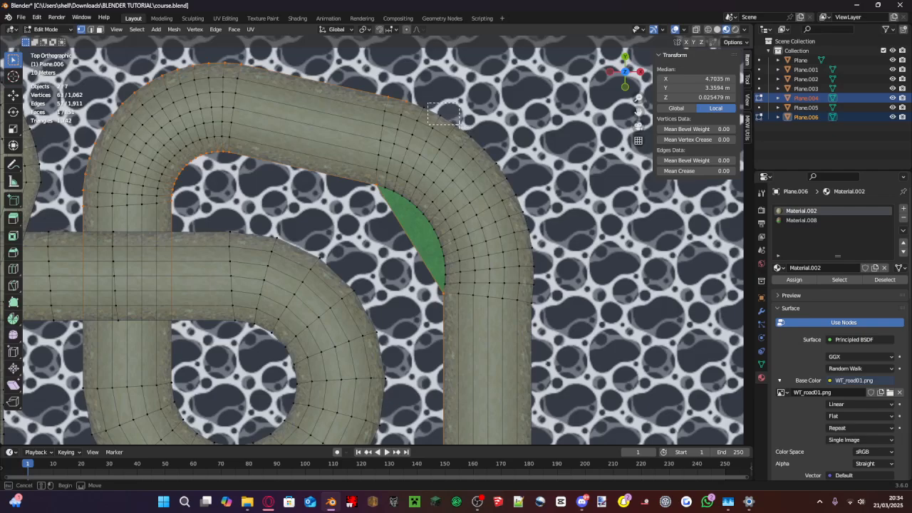
- Add the outer border vertices of the second bend and the long straight down to the lower curve
shift+click(429, 110)
shift+drag(492, 121, 483, 160)
shift+middle_drag(490, 176, 446, 169)
shift+drag(499, 149, 482, 405)
shift+middle_drag(483, 406, 503, 199)
shift+drag(538, 134, 502, 378)
shift+middle_drag(501, 376, 514, 265)
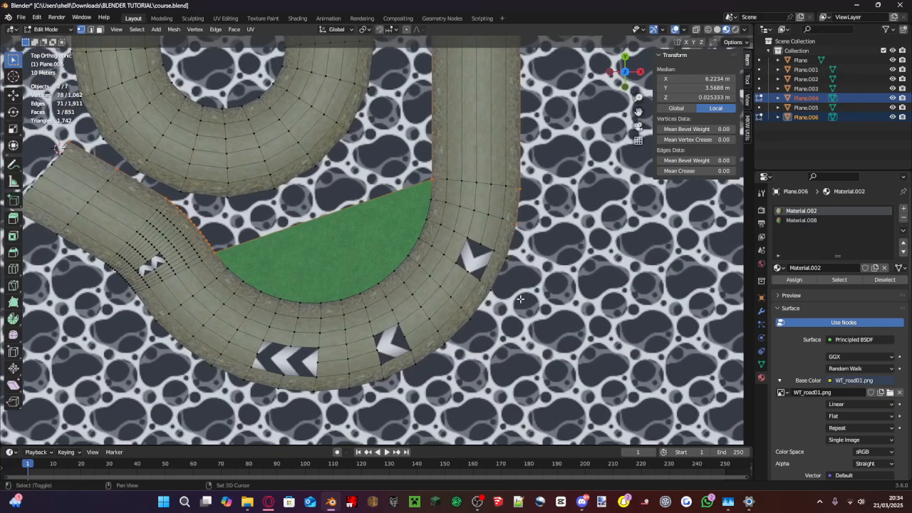
- Add the outer border vertices around the large lower curve with the arrow cut-outs to the selection
shift+click(495, 262)
shift+drag(509, 321, 487, 287)
shift+drag(479, 335, 462, 313)
shift+middle_drag(463, 319, 483, 284)
shift+drag(484, 335, 452, 305)
shift+drag(451, 337, 421, 323)
shift+drag(428, 366, 343, 343)
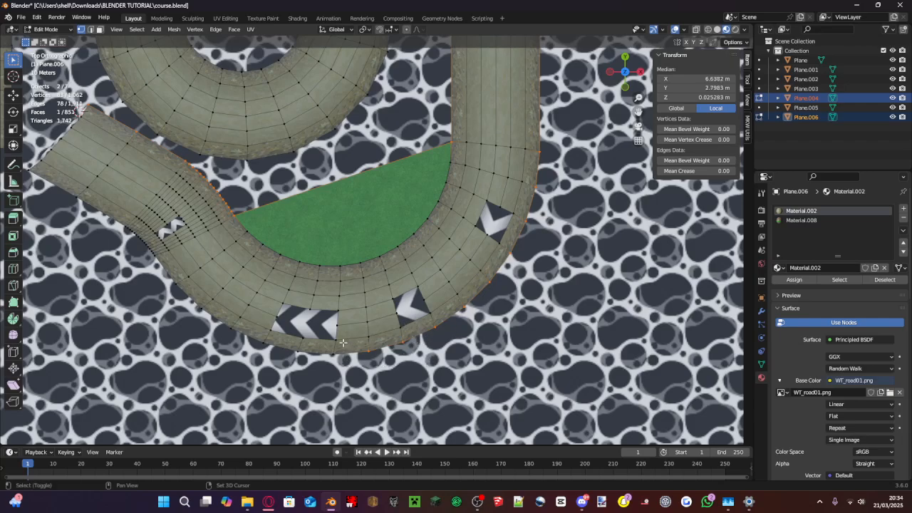
shift+drag(341, 378, 295, 347)
shift+middle_drag(301, 352, 416, 335)
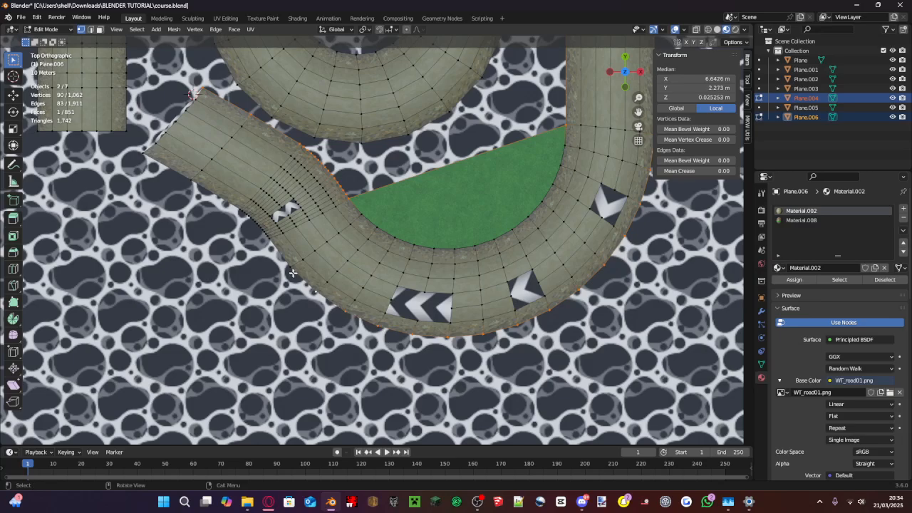
- Add the outer border vertices of the ramp section and the vertices across its open end to the selection
scroll(292, 273, up, 5)
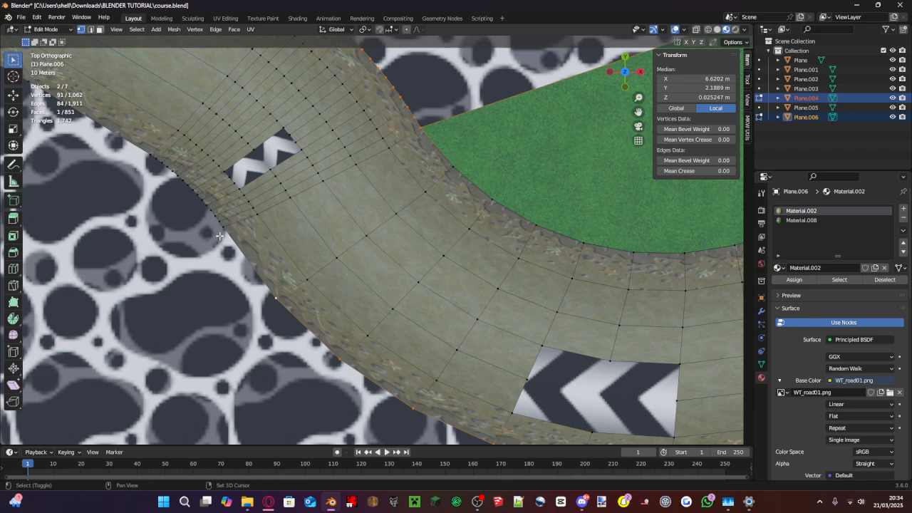
shift+drag(221, 236, 202, 193)
shift+middle_drag(222, 229, 458, 292)
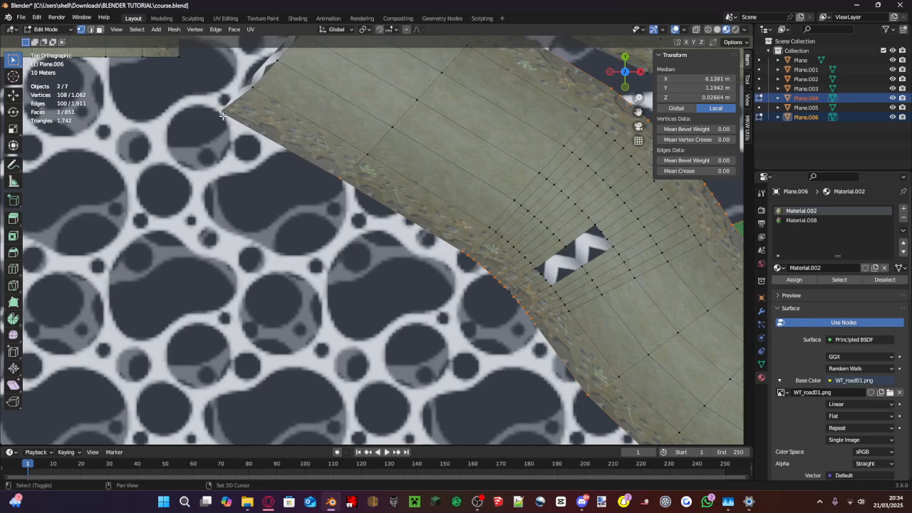
shift+click(249, 93)
shift+middle_drag(249, 94, 249, 188)
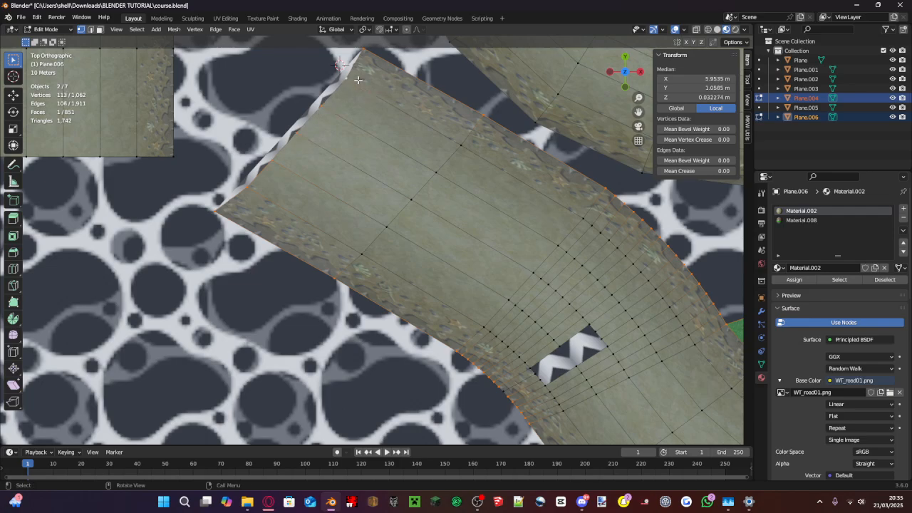
scroll(358, 80, down, 1)
- Return to edge selection and add the missing outer border edge on the track bend
click(90, 31)
scroll(562, 270, down, 6)
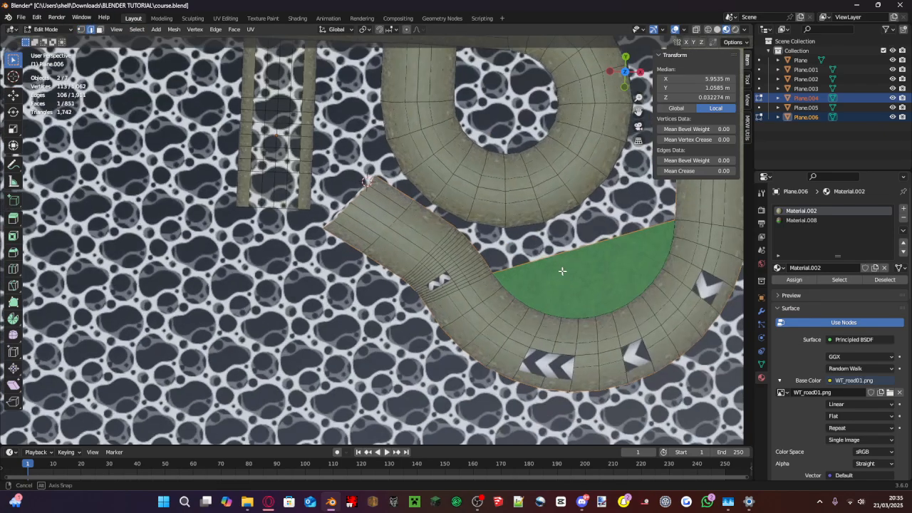
middle_drag(563, 271, 406, 178)
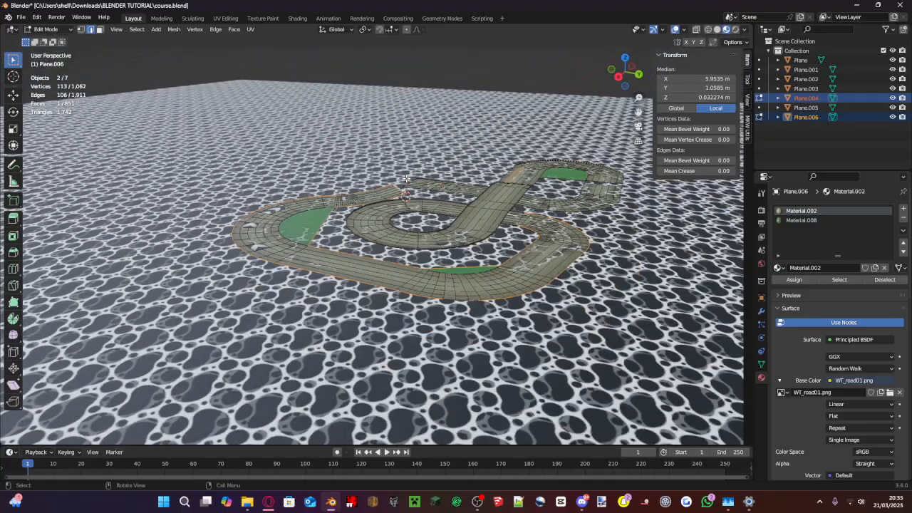
scroll(538, 303, up, 8)
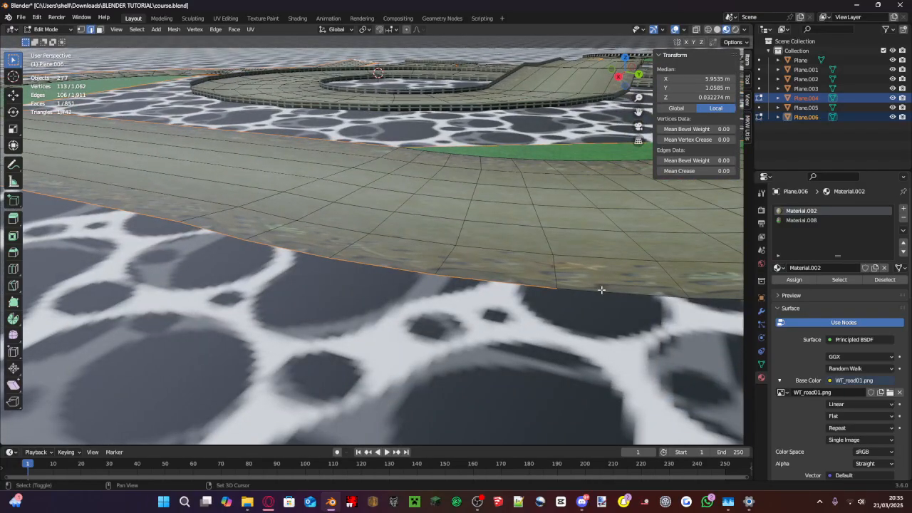
shift+click(657, 285)
scroll(710, 295, down, 8)
middle_drag(710, 295, 556, 216)
- Extrude the selected road and grass border edges by -15.143 m along Z
key(e)
click(434, 200)
scroll(593, 211, up, 4)
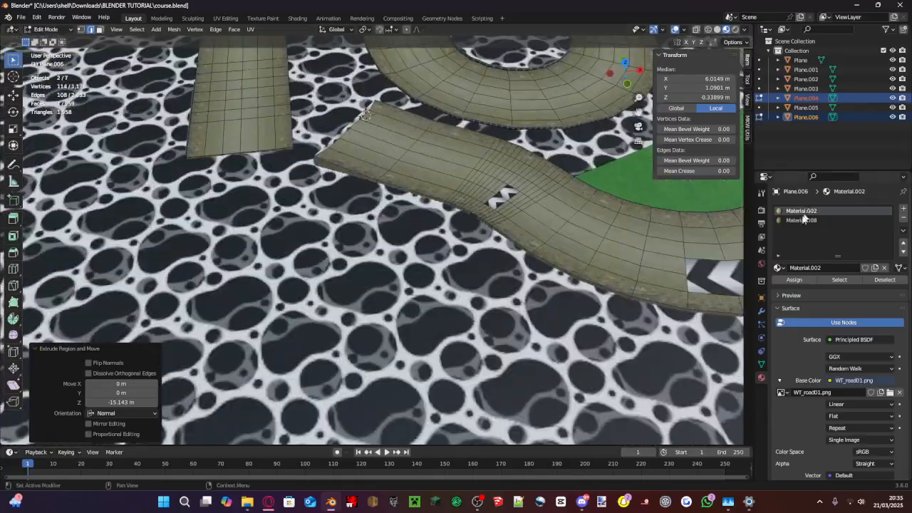
- Switch to face selection and try to select the new side wall faces along the ramp section
click(100, 29)
scroll(446, 183, up, 6)
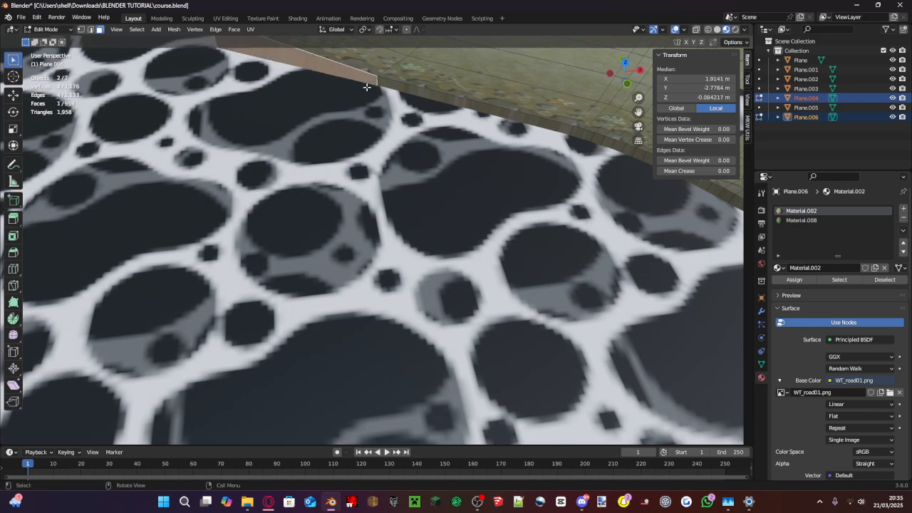
scroll(400, 168, down, 5)
shift+click(450, 189)
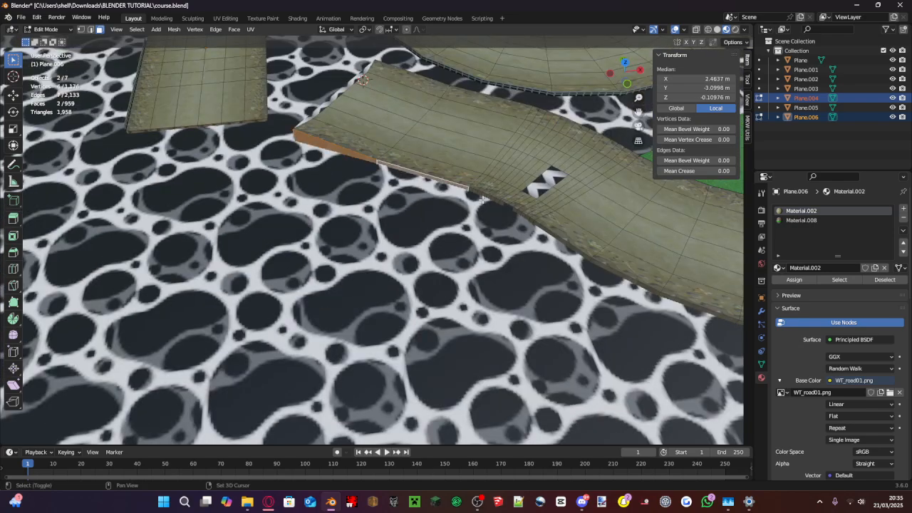
scroll(481, 199, up, 4)
shift+middle_drag(481, 197, 273, 191)
shift+drag(470, 193, 428, 169)
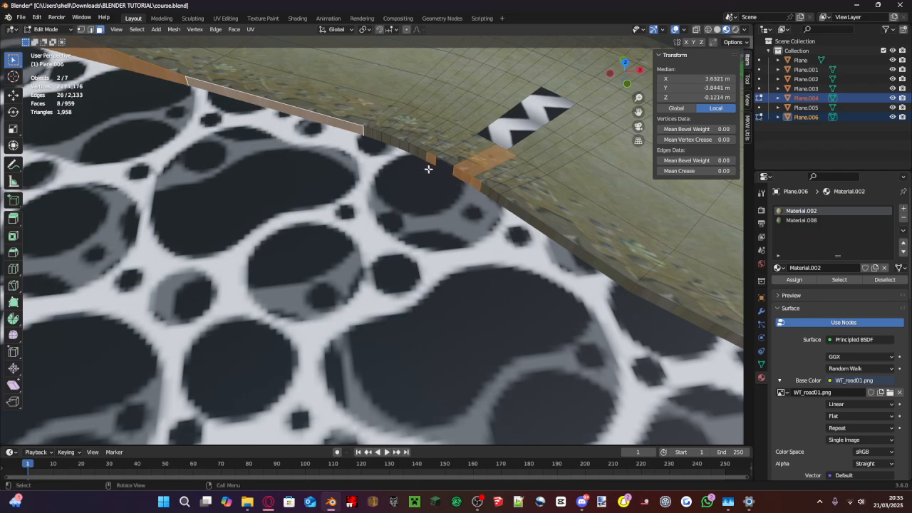
- Undo the side wall face selection and the last extrusion, going back to the selected border edges
key(ctrl+z)
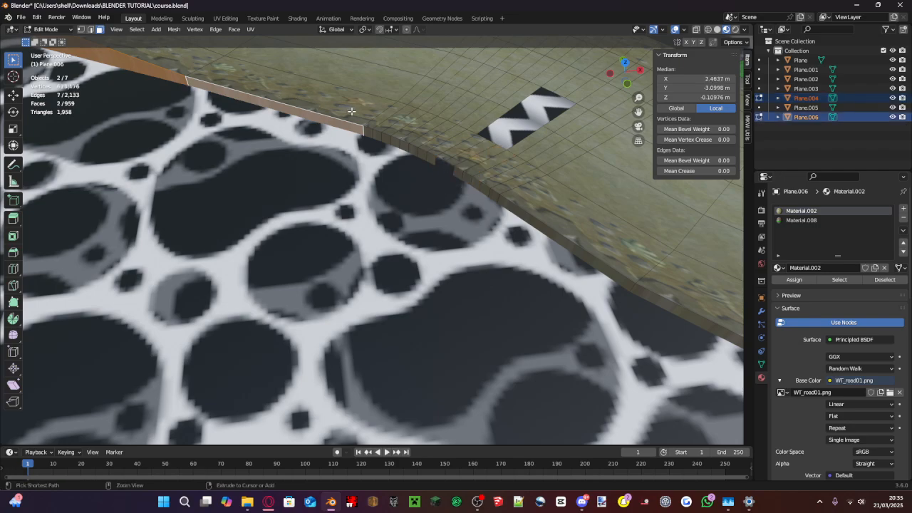
key(ctrl+z)
key(ctrl+z)
key(ctrl+z)
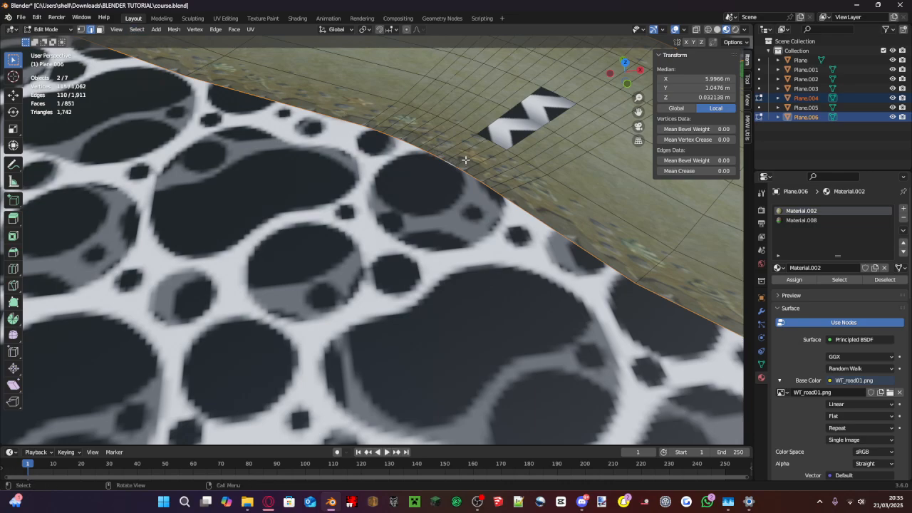
- Extrude the selected road and grass border edges by -3.845 m along Z to form side walls
key(e)
click(464, 169)
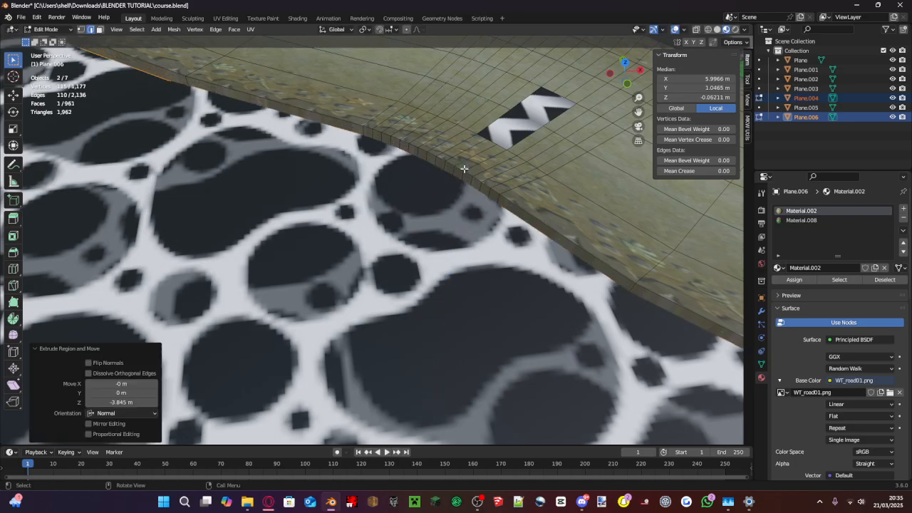
scroll(463, 169, down, 5)
shift+middle_drag(464, 169, 432, 377)
middle_drag(437, 302, 563, 236)
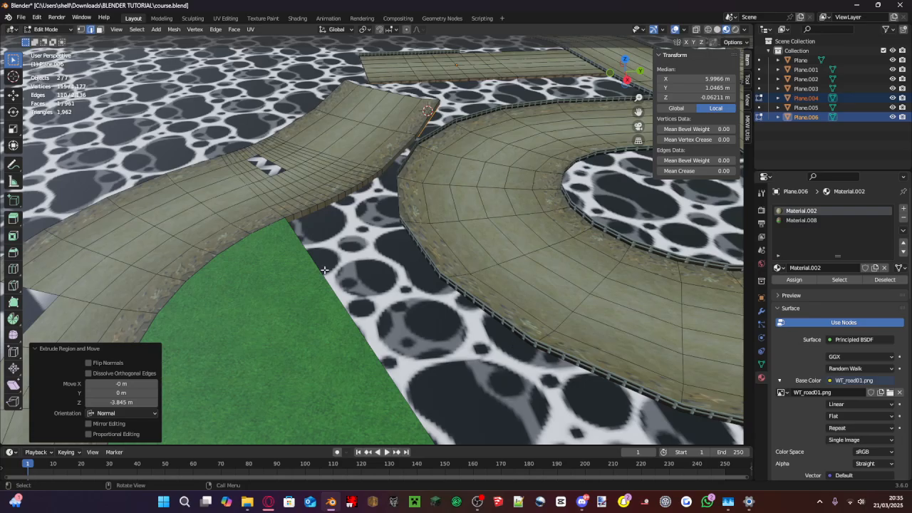
- Extrude the selected road and grass border edges by -12.641 m along Z to form deeper side walls
middle_drag(324, 270, 529, 220)
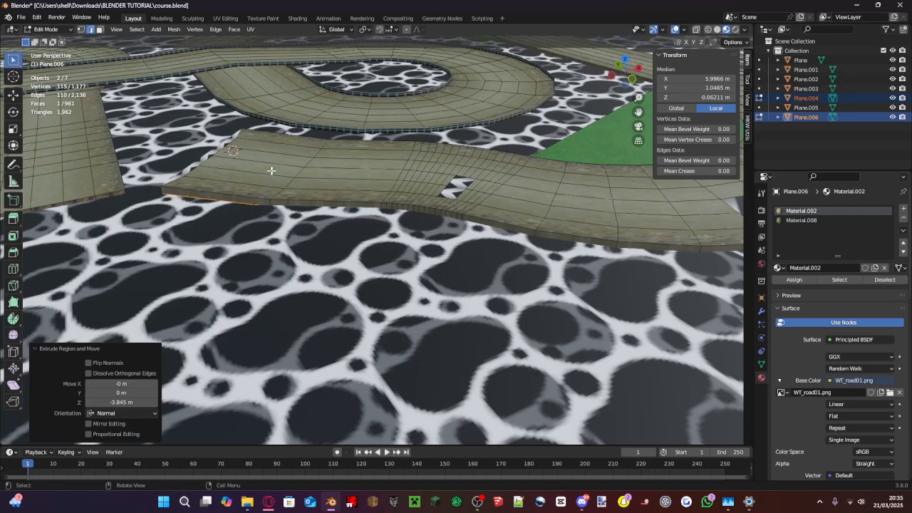
middle_drag(271, 171, 343, 161)
key(e)
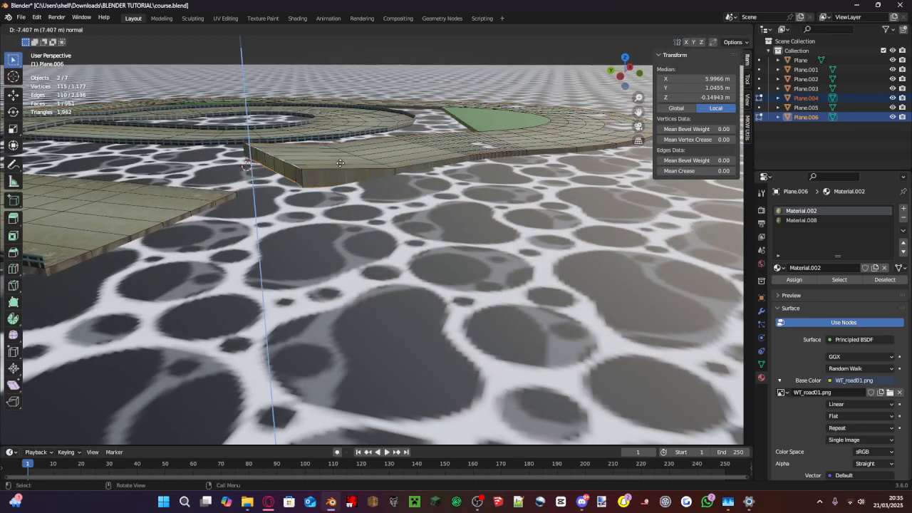
click(335, 176)
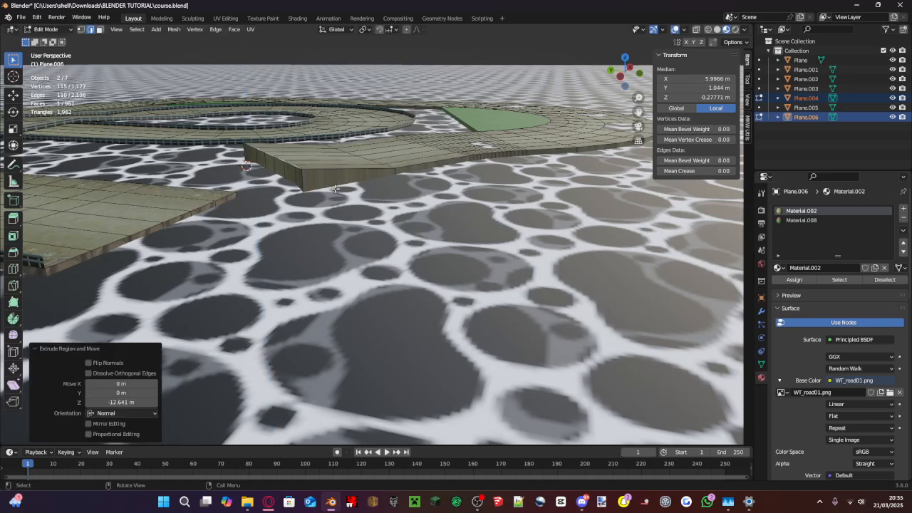
- Switch to face selection and select the new side wall faces around the jump ramp and along its adjoining road section
click(801, 220)
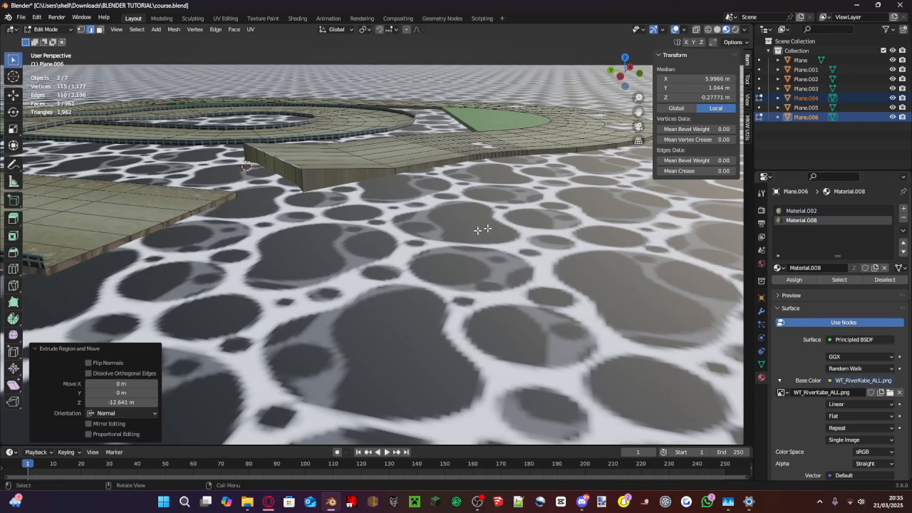
click(99, 31)
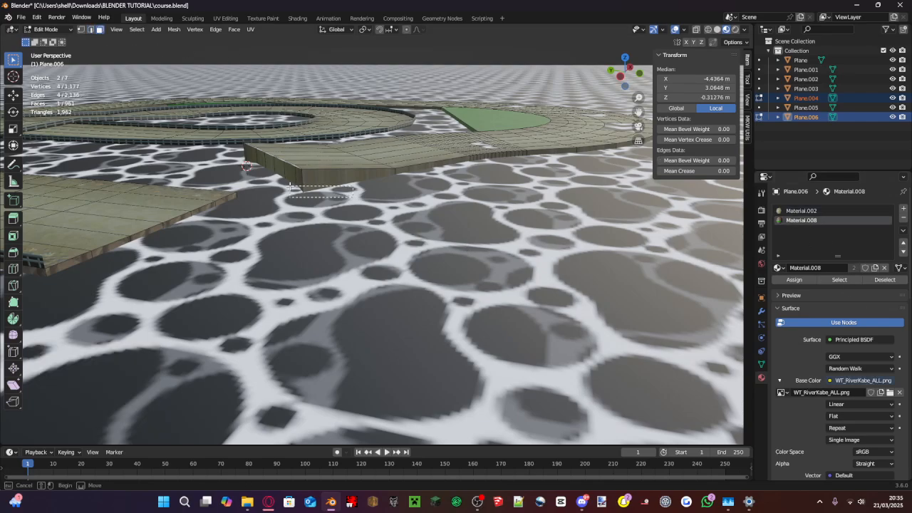
middle_drag(313, 187, 394, 214)
shift+drag(508, 238, 389, 217)
middle_drag(401, 216, 455, 203)
shift+click(493, 165)
middle_drag(492, 166, 279, 149)
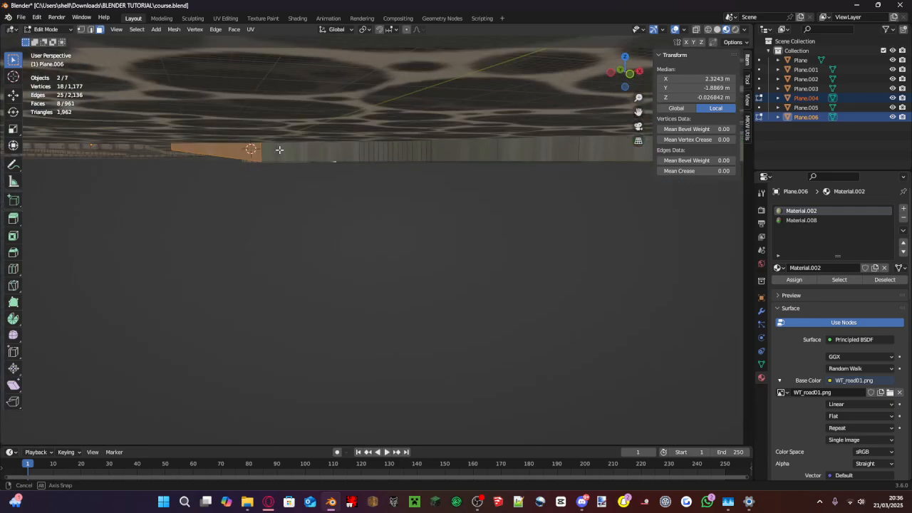
drag(573, 195, 273, 152)
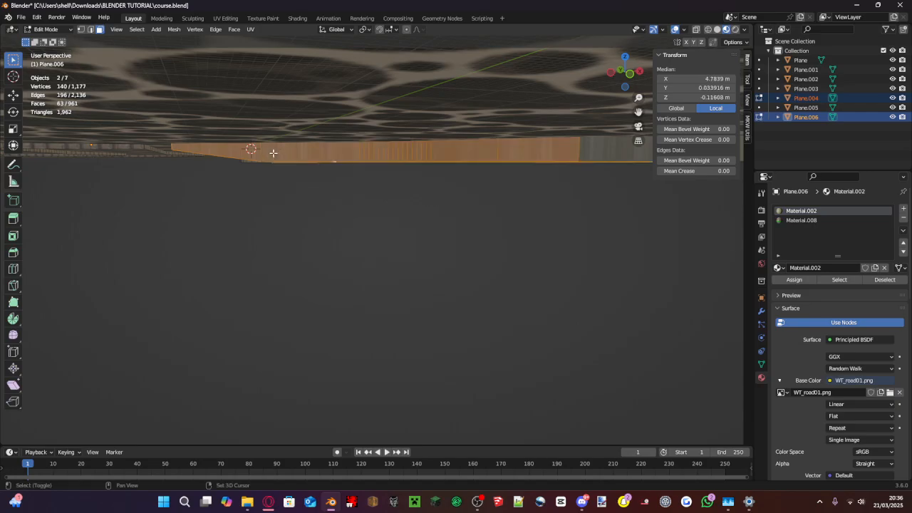
- Extend the face selection along the outer side wall into the first part of the arrow-marked bend
middle_drag(379, 135, 320, 139)
shift+drag(501, 191, 352, 162)
middle_drag(352, 163, 319, 212)
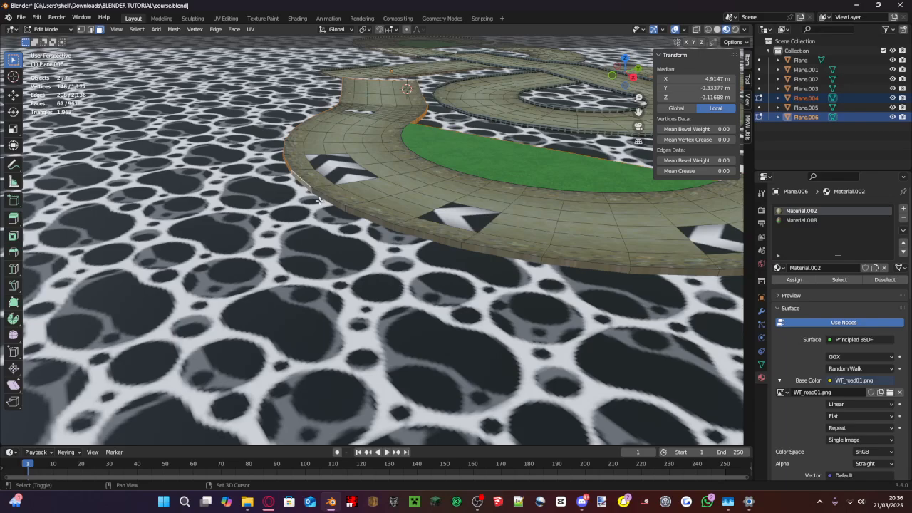
ctrl+click(466, 243)
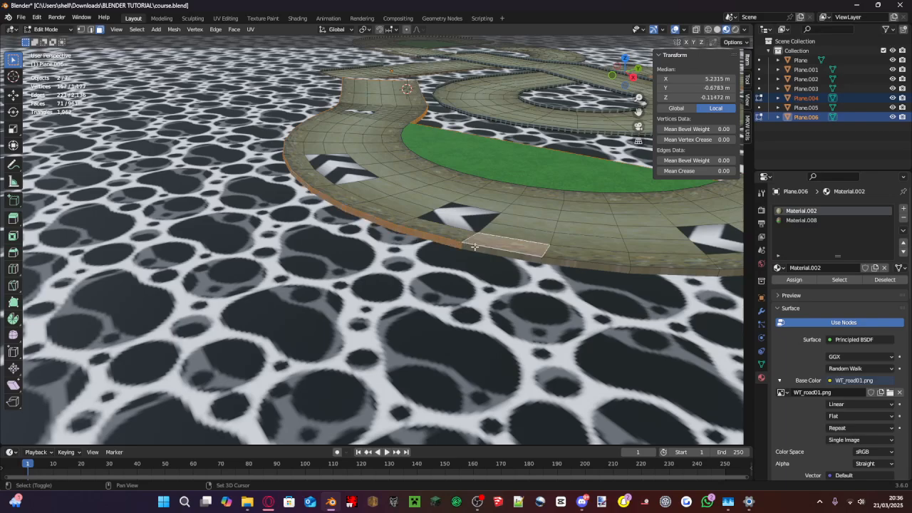
shift+middle_drag(474, 247, 284, 260)
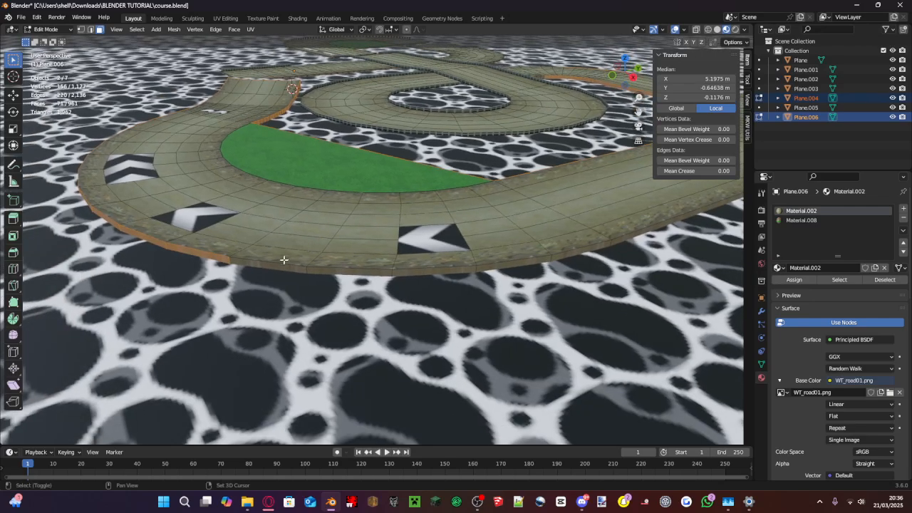
- Add the outer side wall faces around the rest of the arrow-marked bend and along the following straight to the selection
ctrl+click(289, 265)
ctrl+click(373, 272)
ctrl+click(442, 270)
ctrl+click(515, 264)
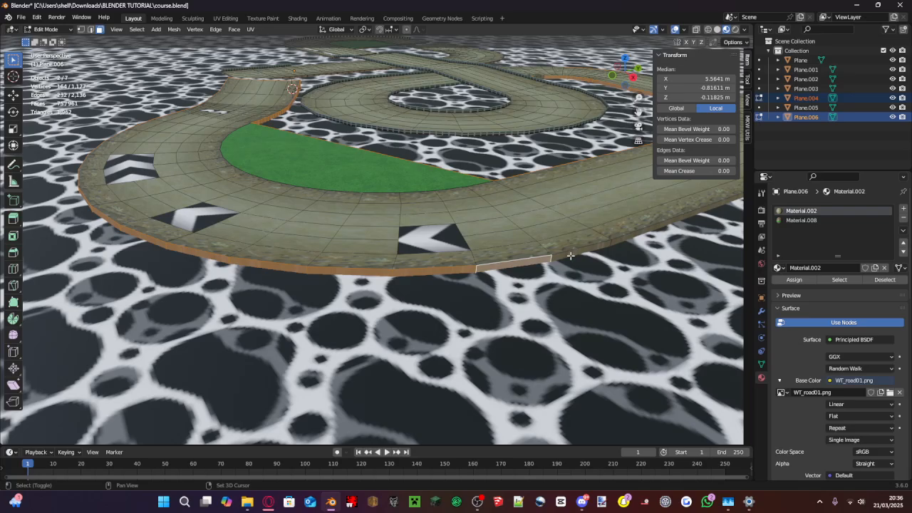
ctrl+click(581, 255)
ctrl+click(656, 238)
shift+middle_drag(656, 238, 455, 274)
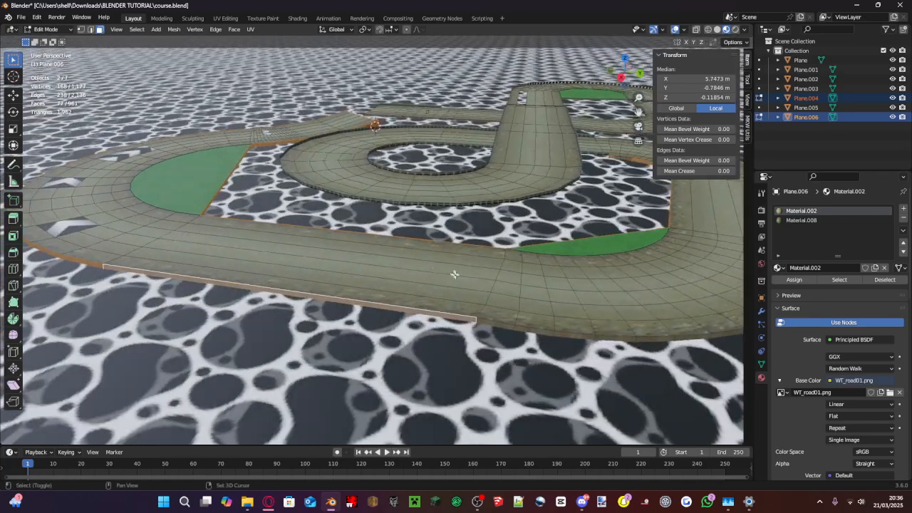
ctrl+click(499, 327)
- Add the outer side wall faces around the bend after the long straight to the selection, working from below the track
middle_drag(561, 342, 548, 311)
drag(564, 300, 361, 210)
middle_drag(360, 210, 310, 240)
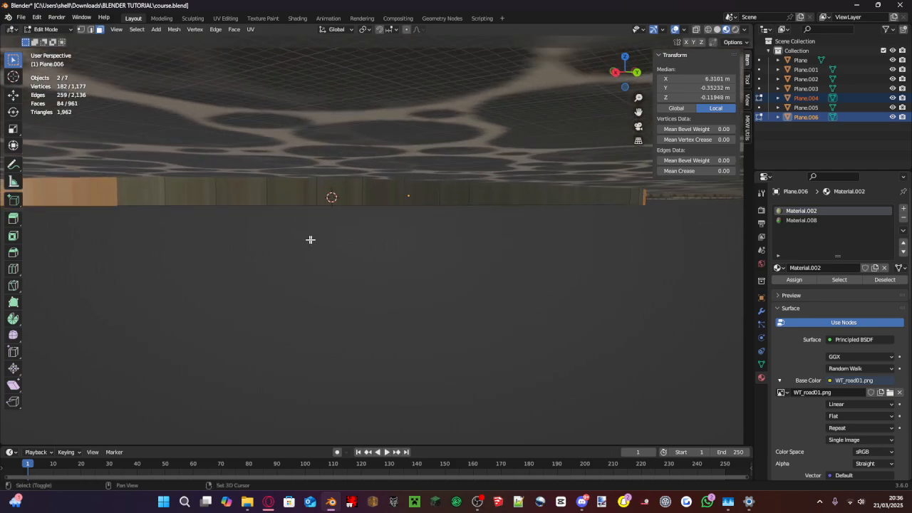
drag(457, 205, 258, 184)
drag(155, 184, 155, 186)
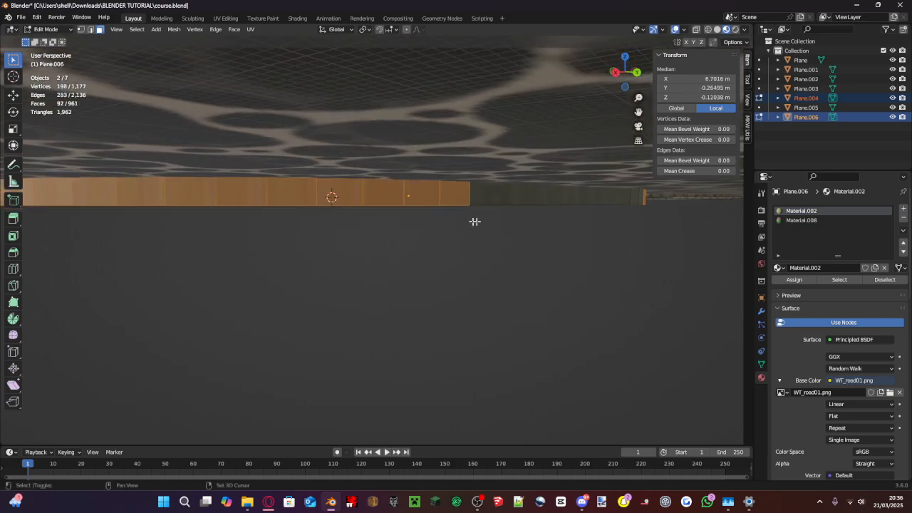
drag(646, 198, 624, 201)
drag(568, 203, 568, 202)
middle_drag(568, 202, 436, 239)
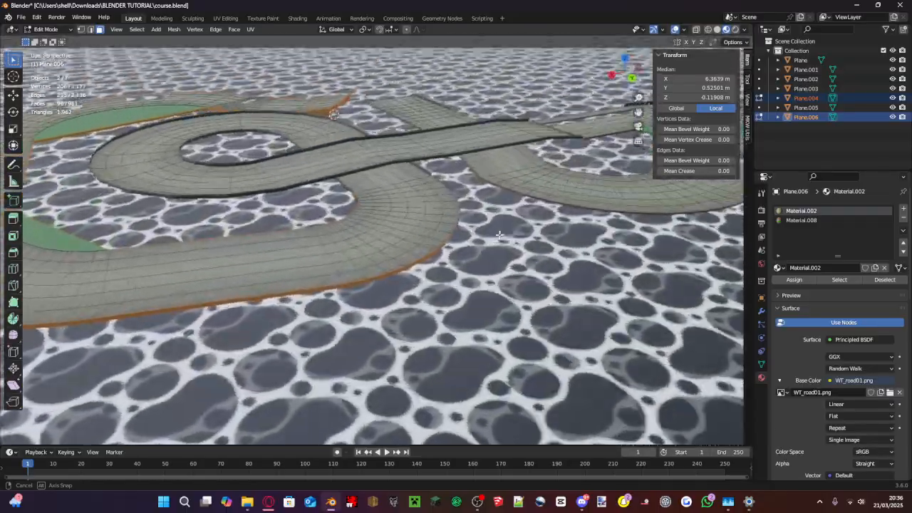
- Add the remaining outer and inner side wall faces of the bend that leads under the fenced bridge to the selection
middle_drag(500, 233, 363, 268)
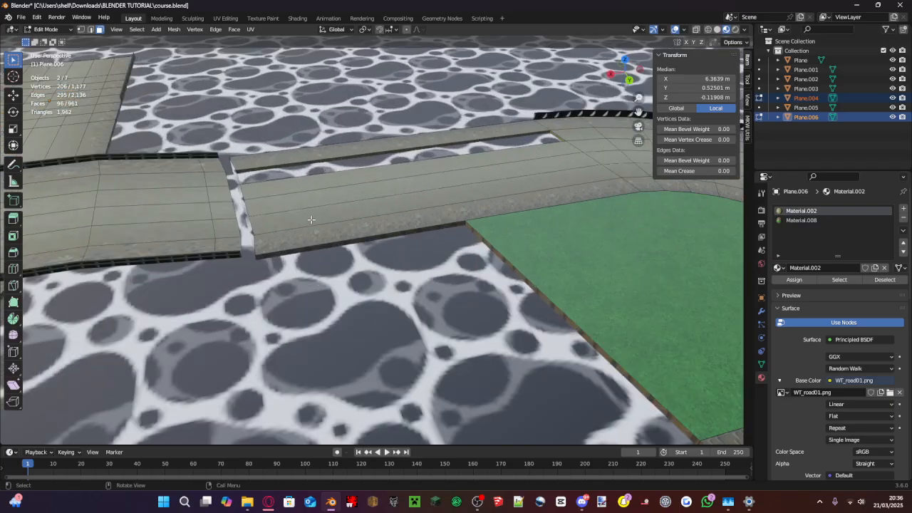
middle_drag(311, 220, 337, 209)
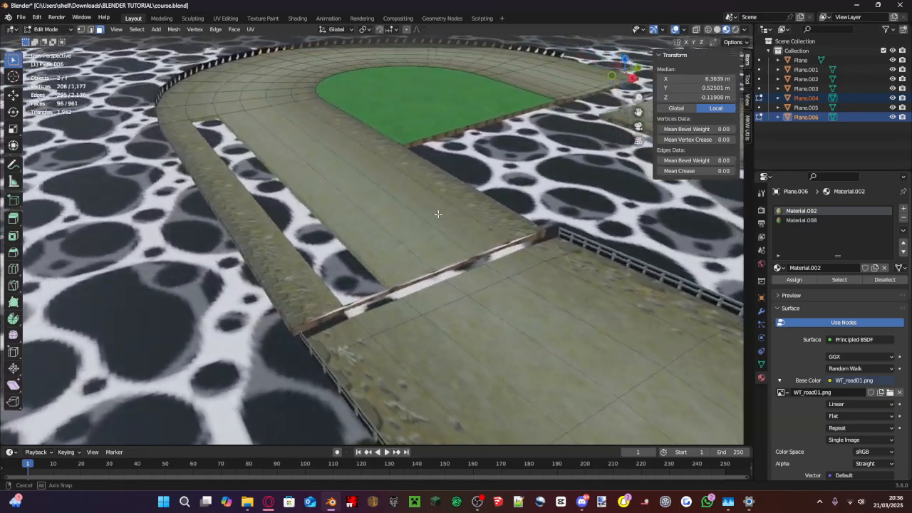
middle_drag(438, 214, 535, 234)
scroll(536, 234, up, 1)
middle_drag(472, 219, 498, 193)
middle_drag(399, 153, 434, 171)
ctrl+middle_drag(432, 128, 492, 324)
scroll(457, 220, up, 3)
scroll(488, 320, up, 3)
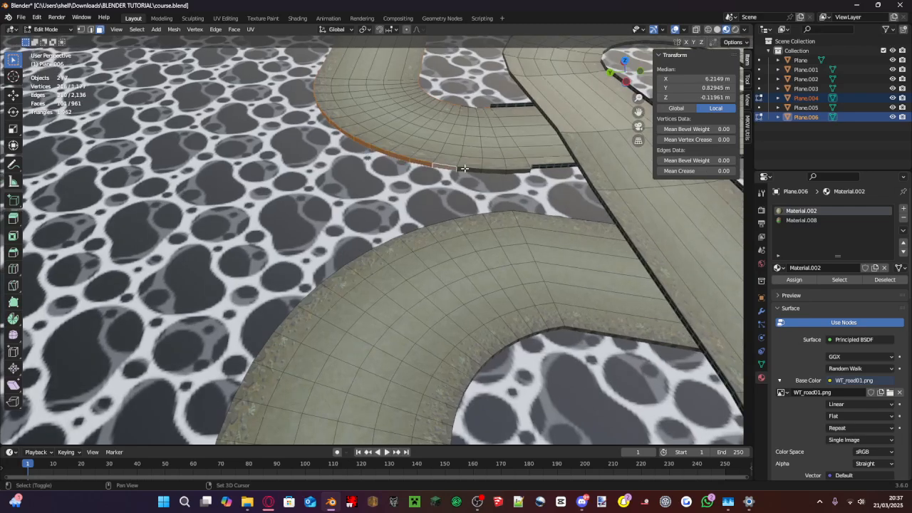
middle_drag(508, 172, 167, 85)
middle_drag(326, 438, 207, 283)
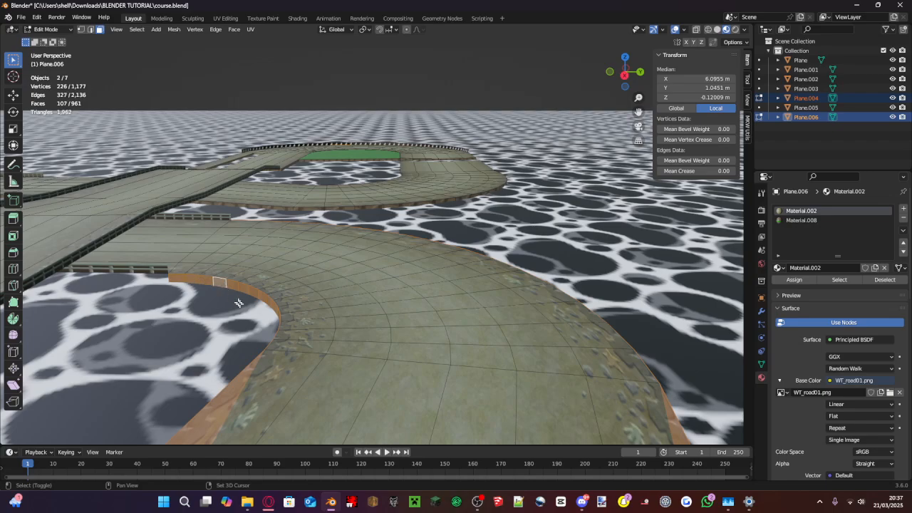
- Assign Material.008 with the WT_RiverKabe_ALL.png rock wall texture to the selected side wall faces
scroll(249, 310, down, 3)
middle_drag(264, 320, 293, 318)
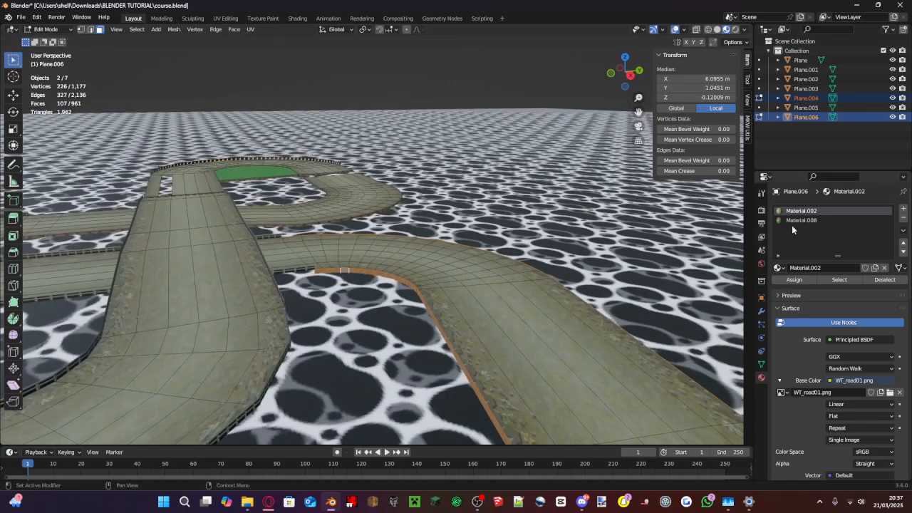
click(795, 221)
click(791, 283)
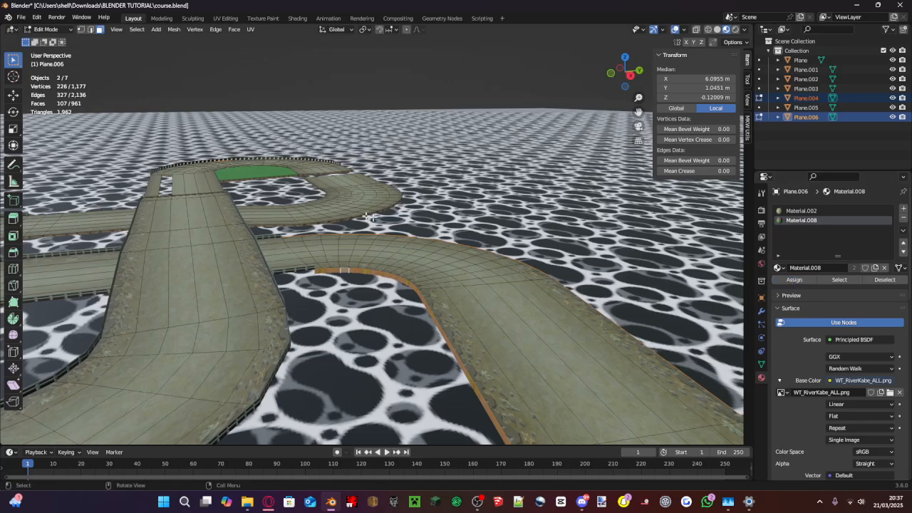
- Examine the side walls and road sections around the fenced bridge and the straight beside it
scroll(445, 243, up, 2)
middle_drag(445, 243, 533, 275)
scroll(482, 271, down, 3)
scroll(533, 275, up, 5)
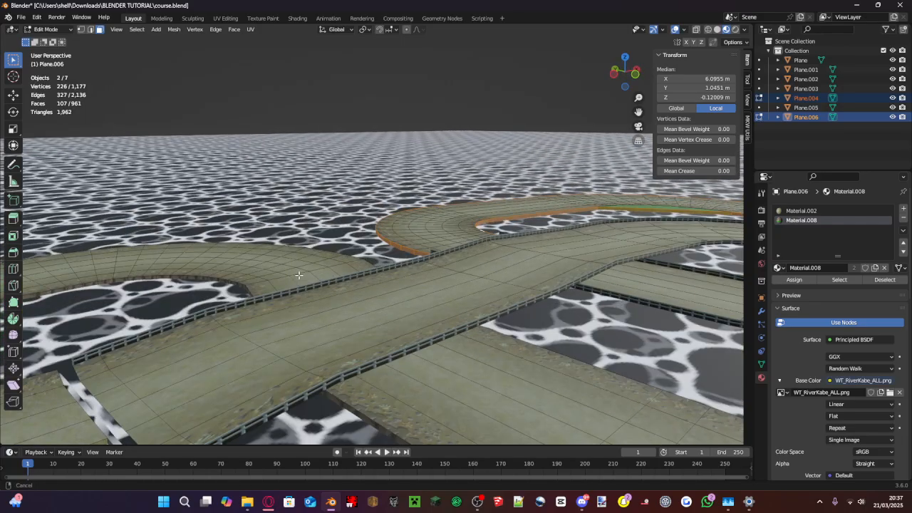
shift+middle_drag(299, 276, 462, 271)
scroll(462, 271, up, 6)
shift+middle_drag(328, 246, 477, 65)
scroll(477, 65, down, 6)
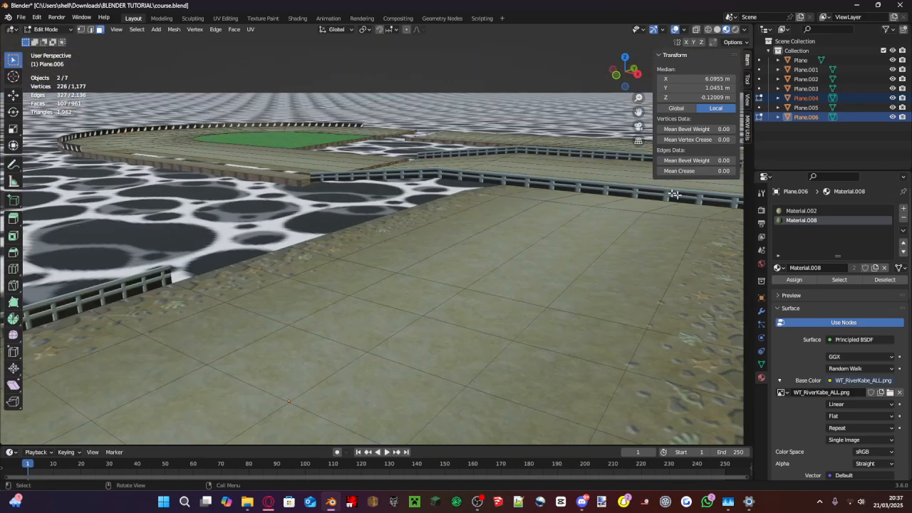
scroll(674, 193, down, 3)
scroll(768, 225, down, 2)
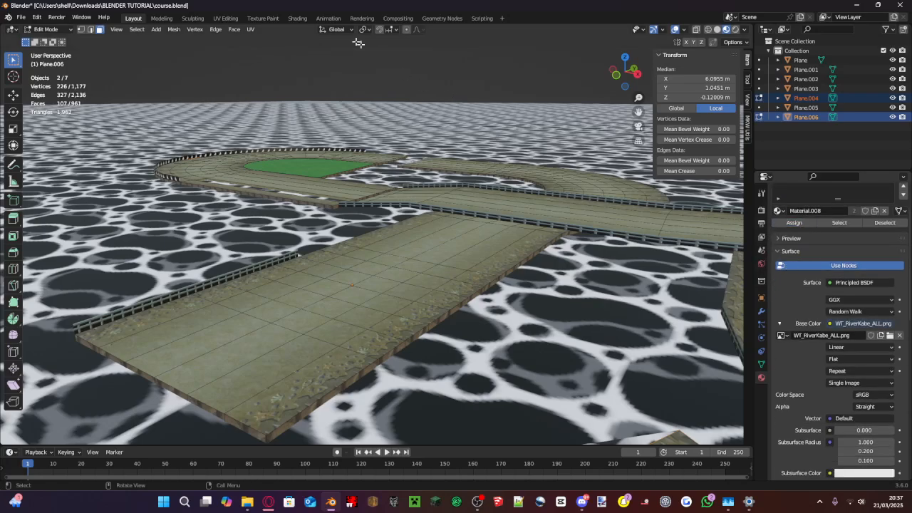
- Switch to the UV Editing workspace and select only the detached rectangular UV island of the side walls
click(225, 18)
scroll(211, 286, up, 6)
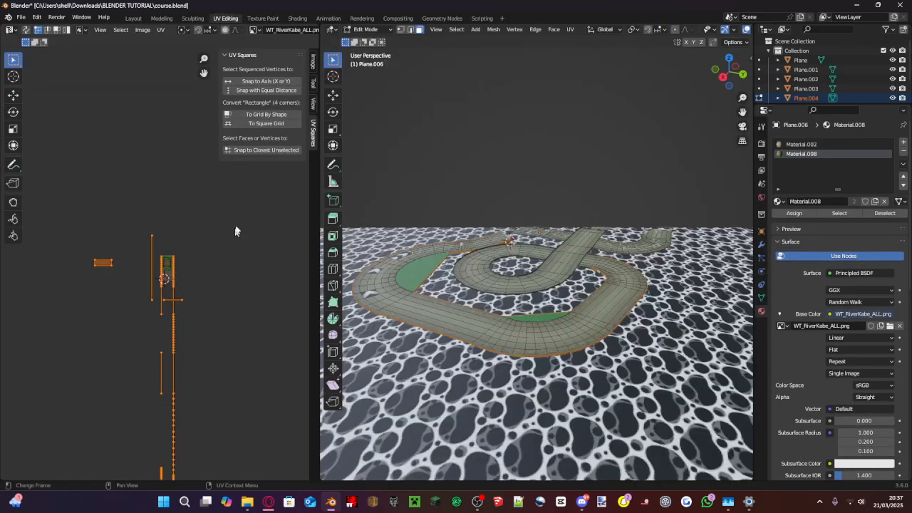
scroll(161, 262, up, 2)
scroll(520, 331, up, 8)
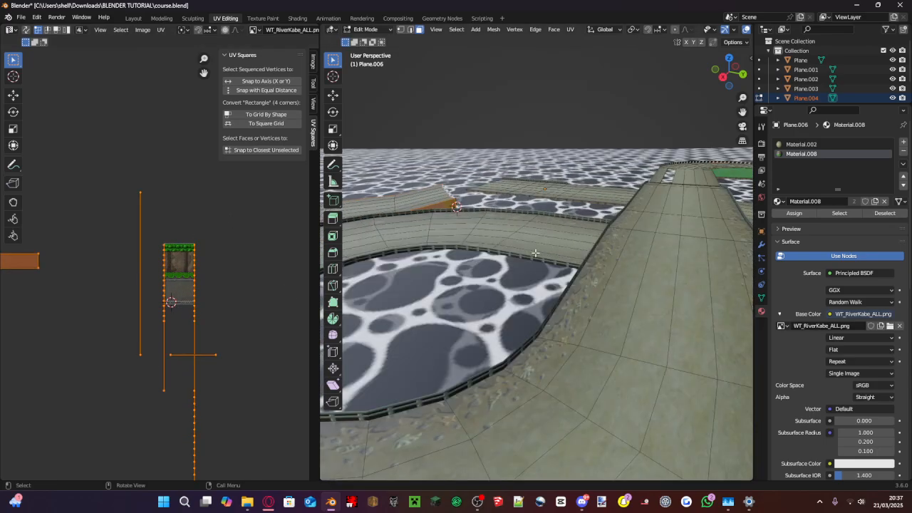
middle_drag(547, 254, 720, 245)
scroll(16, 272, down, 3)
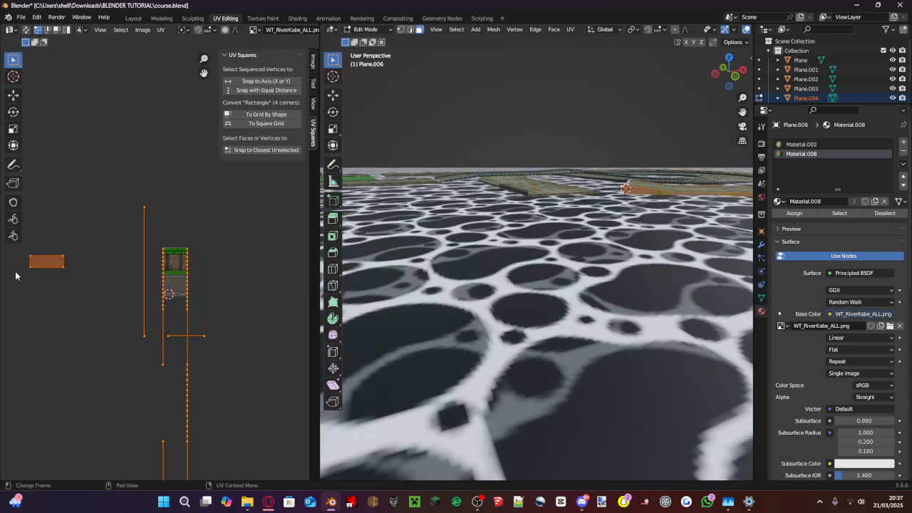
click(116, 297)
drag(116, 291, 34, 233)
- Fill the long gap in the road beside the grass area with a face between its two facing edges
middle_drag(388, 232, 472, 251)
scroll(108, 251, down, 1)
scroll(410, 253, down, 4)
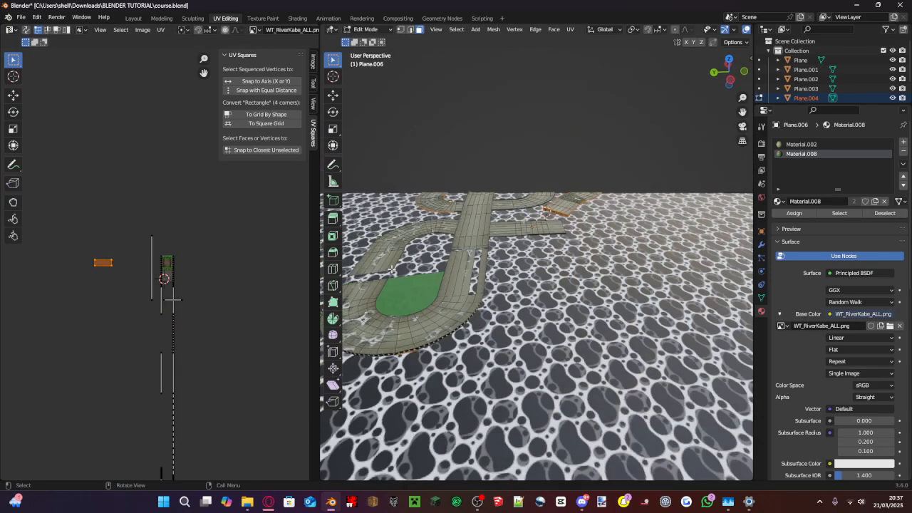
middle_drag(410, 253, 457, 257)
scroll(457, 257, up, 6)
click(500, 308)
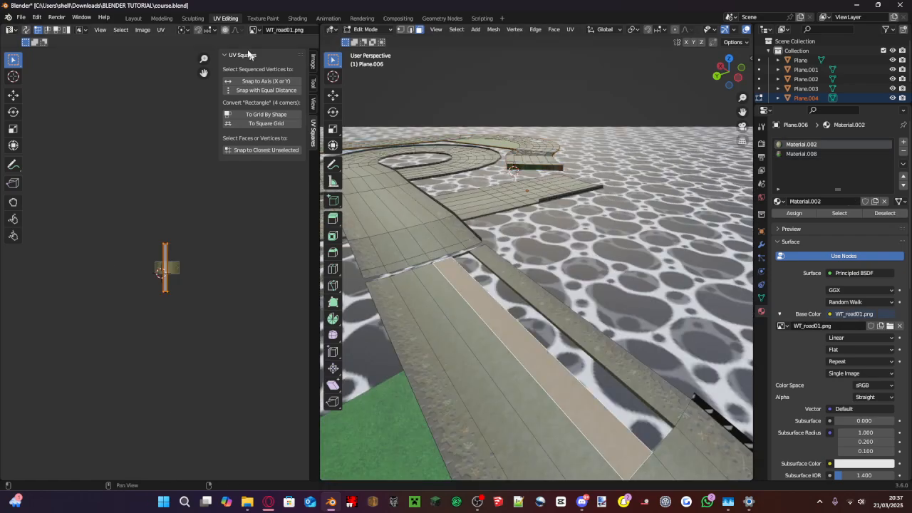
click(411, 30)
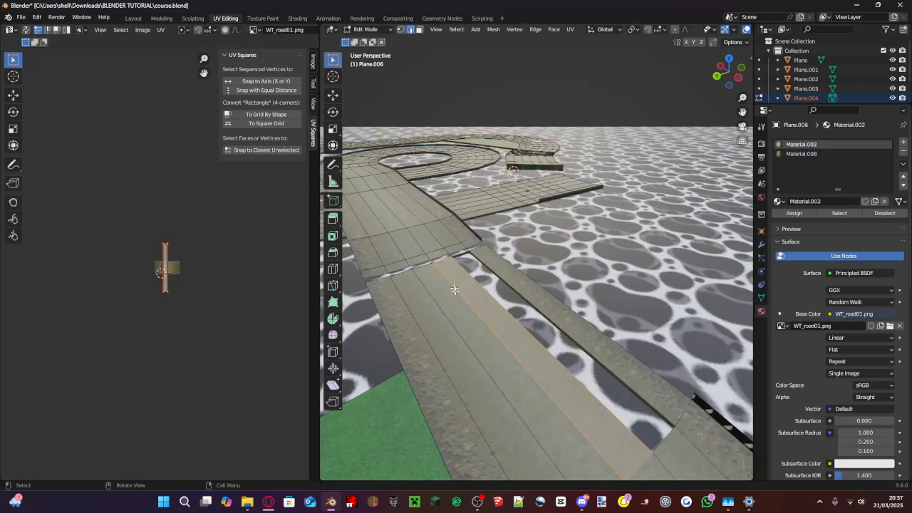
click(531, 340)
shift+click(551, 325)
key(f)
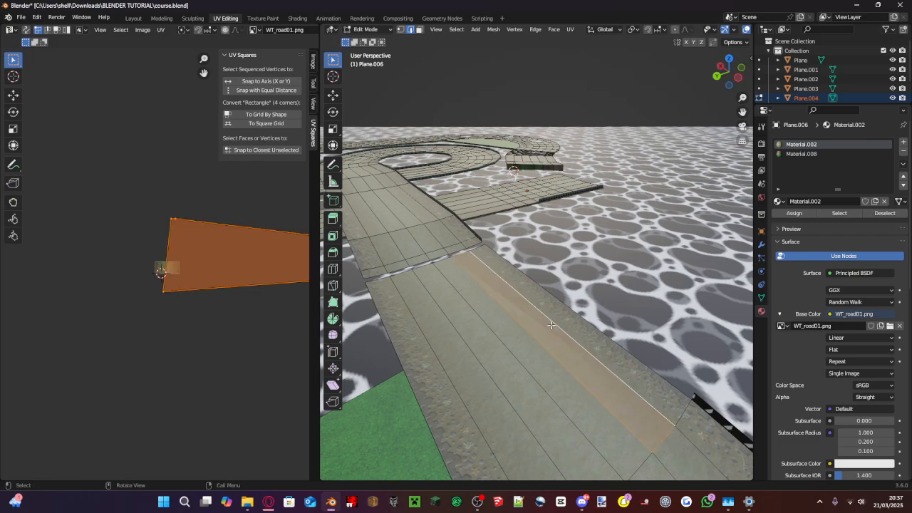
click(534, 340)
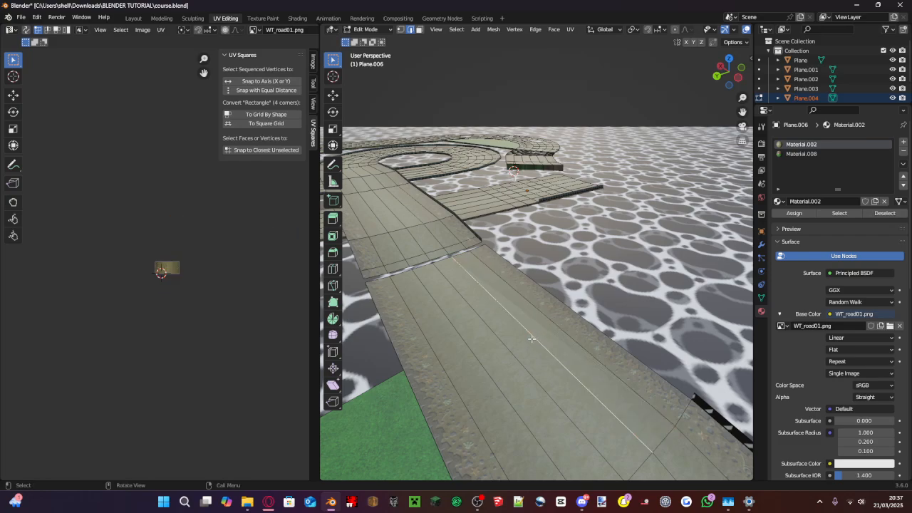
- Select all the lengthwise road faces across this section, including the filled gap, and unwrap them with Unwrap
click(419, 30)
click(416, 363)
shift+click(450, 350)
shift+click(480, 337)
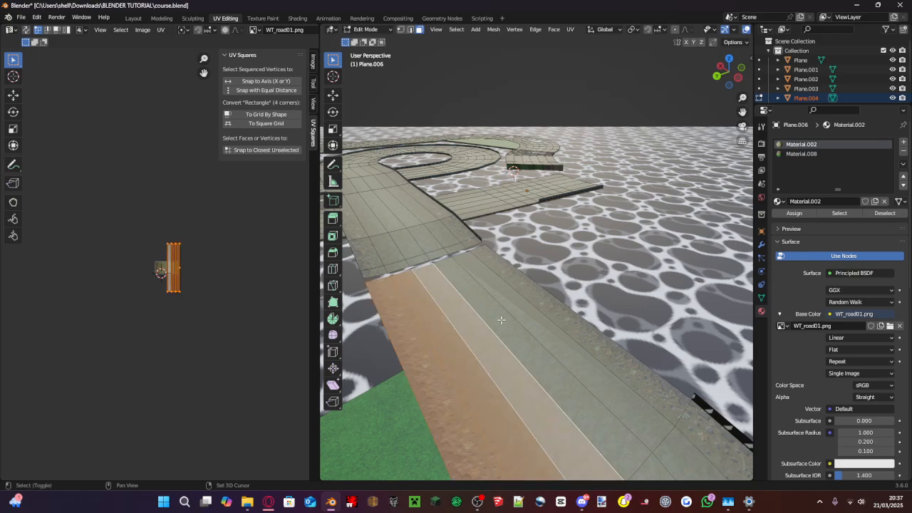
shift+click(502, 321)
shift+click(520, 306)
shift+click(536, 294)
key(u)
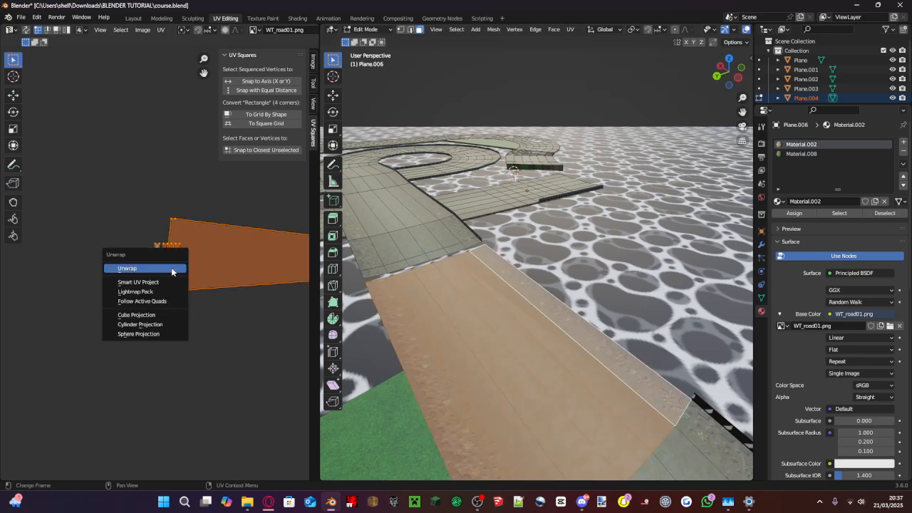
click(175, 265)
scroll(255, 173, up, 3)
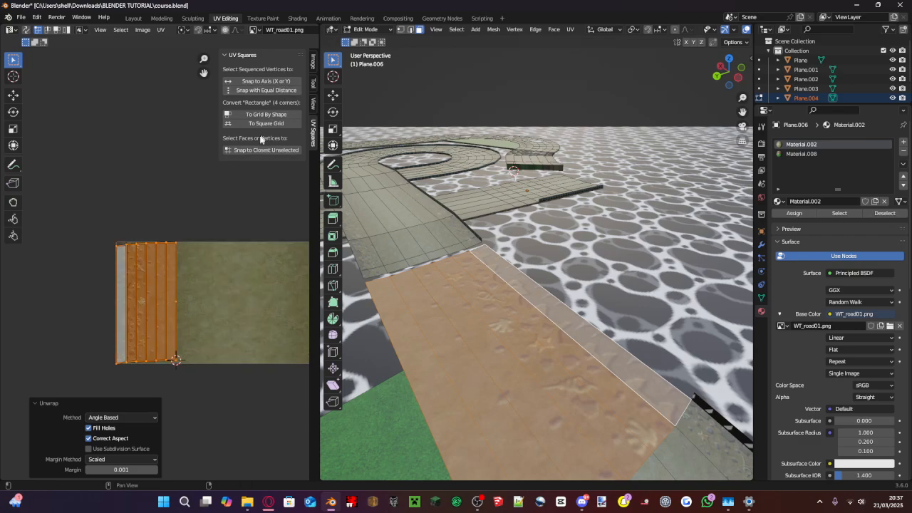
- Straighten both end rows of vertices of the unwrapped road UV island with UV Squares' Snap to Axis
drag(220, 262, 111, 214)
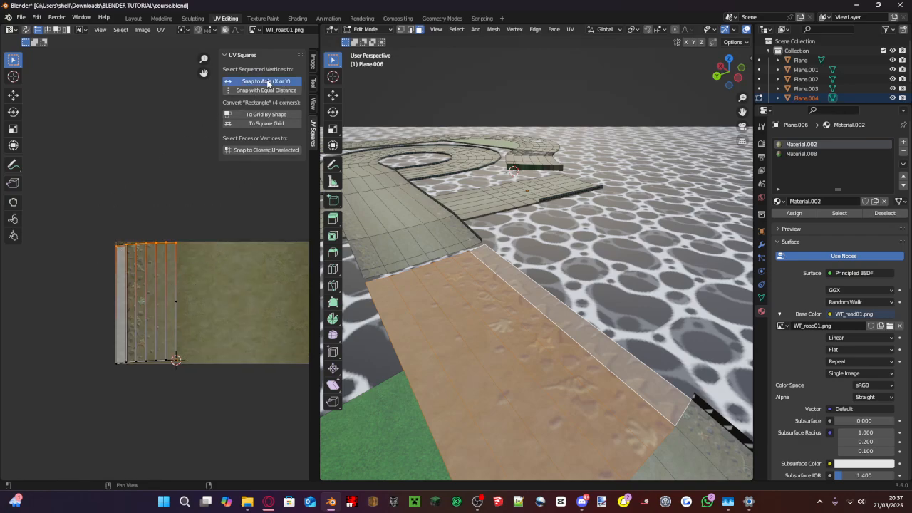
click(265, 81)
drag(199, 375, 80, 342)
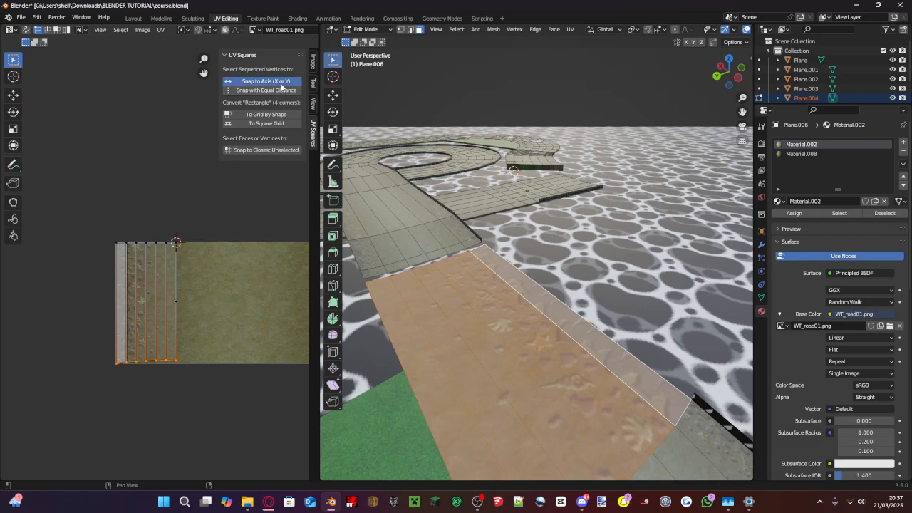
click(271, 82)
- Enlarge the whole road UV island and move it over the WT_road01.png texture, finishing with a scale of 1.376
key(a)
scroll(217, 386, down, 2)
key(s)
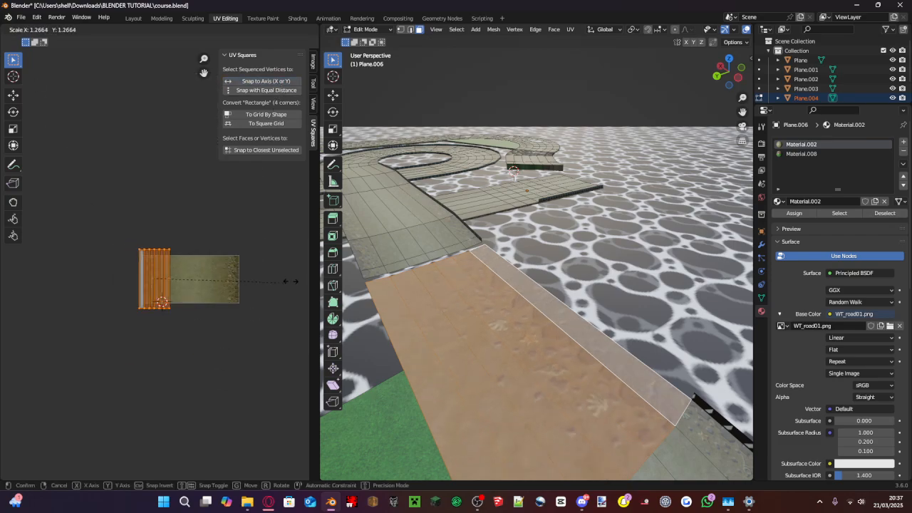
click(152, 269)
click(184, 265)
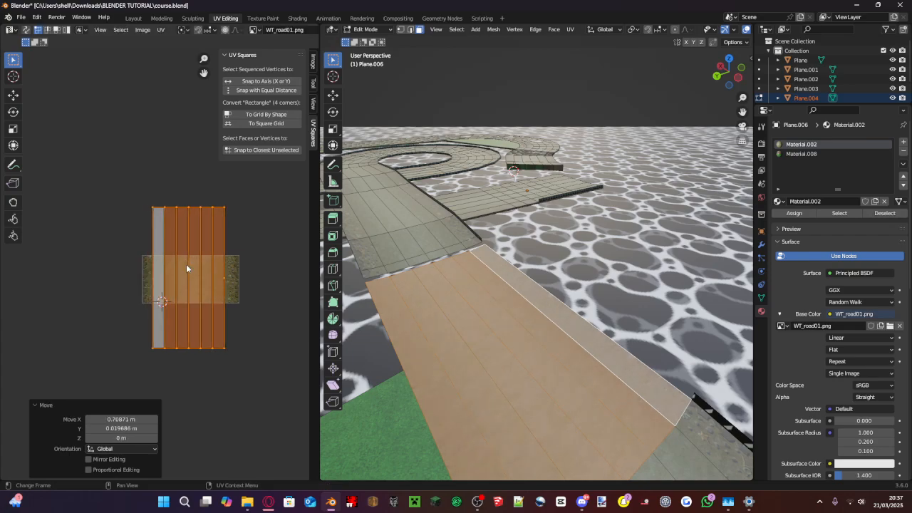
key(s)
click(228, 260)
- Fit the UV island to the road texture's width by moving it and scaling it by 0.973, and save the file
scroll(230, 263, up, 4)
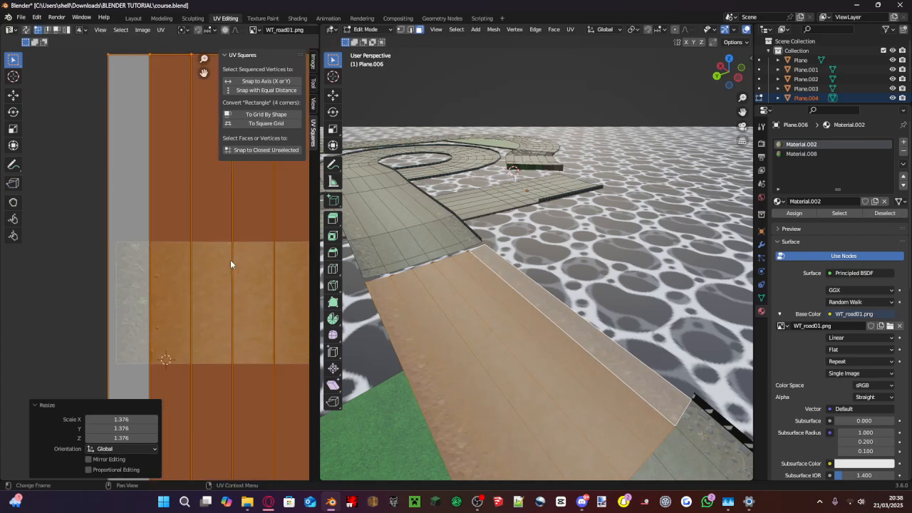
key(g)
click(245, 263)
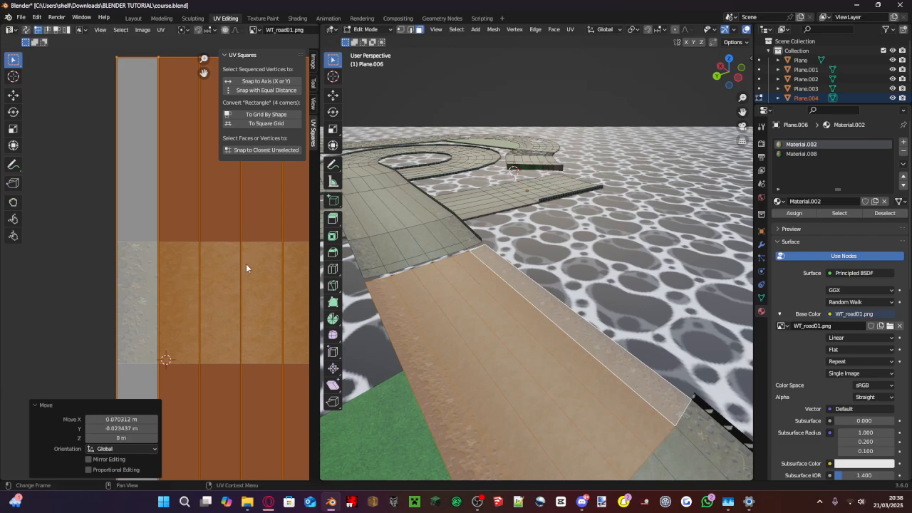
scroll(250, 266, down, 2)
ctrl+scroll(252, 271, right, 2)
key(s)
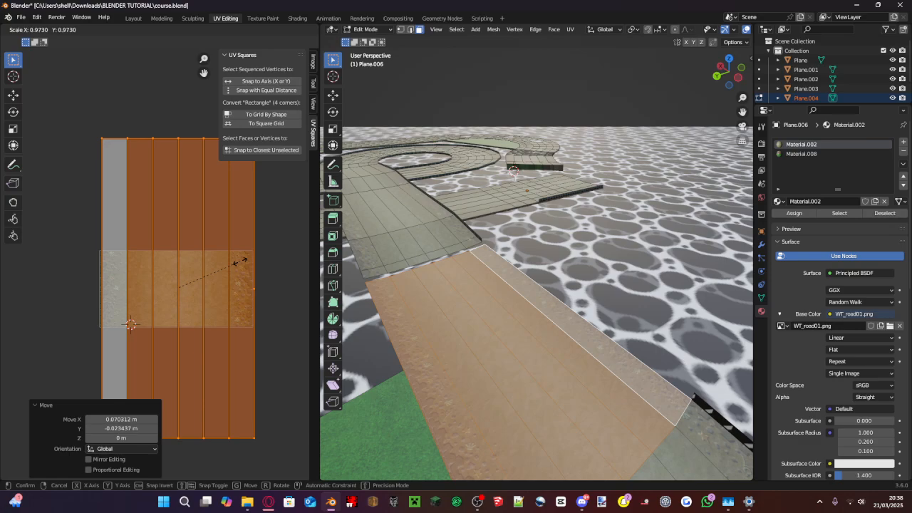
click(240, 260)
scroll(240, 265, up, 3)
key(g)
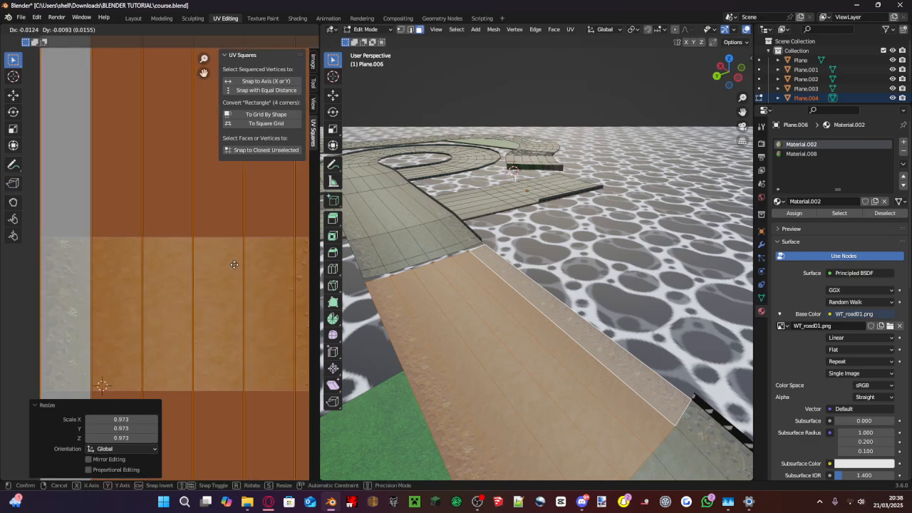
click(235, 265)
scroll(234, 268, down, 2)
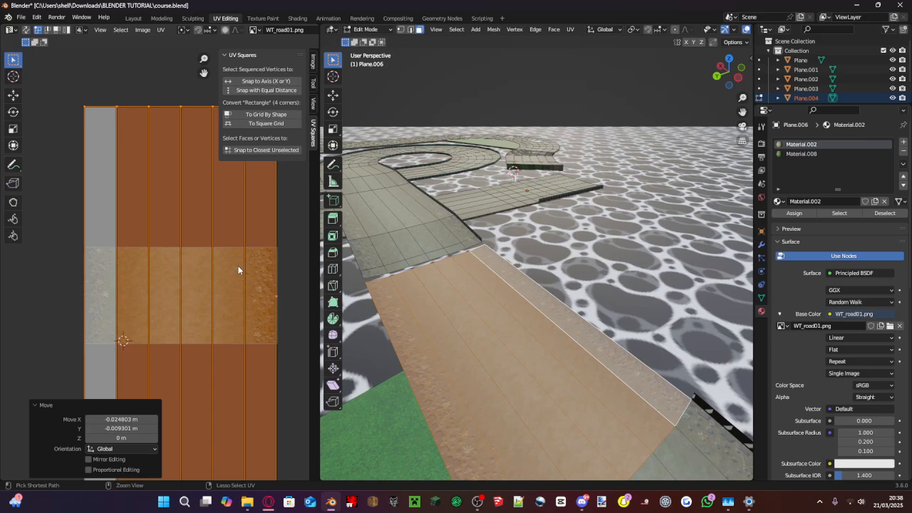
key(ctrl+s)
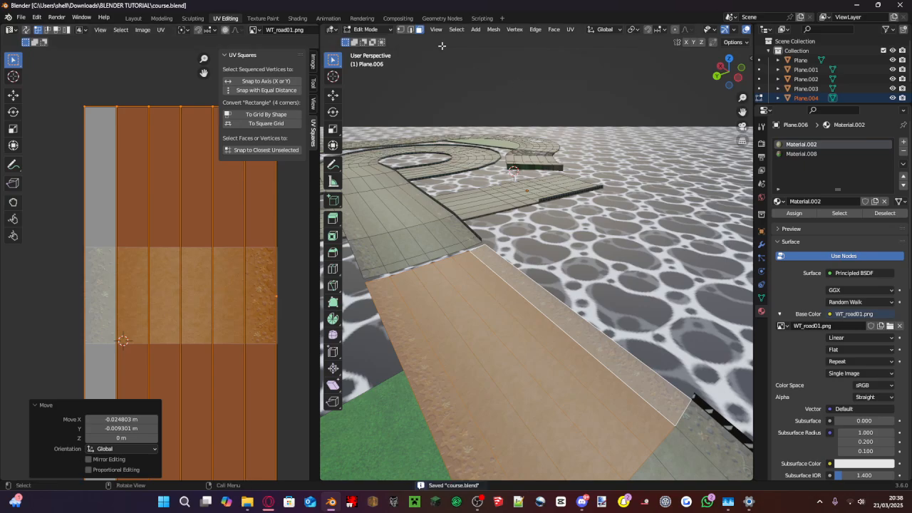
- Examine the remaining road sections and side walls across the whole track
middle_drag(403, 95, 501, 93)
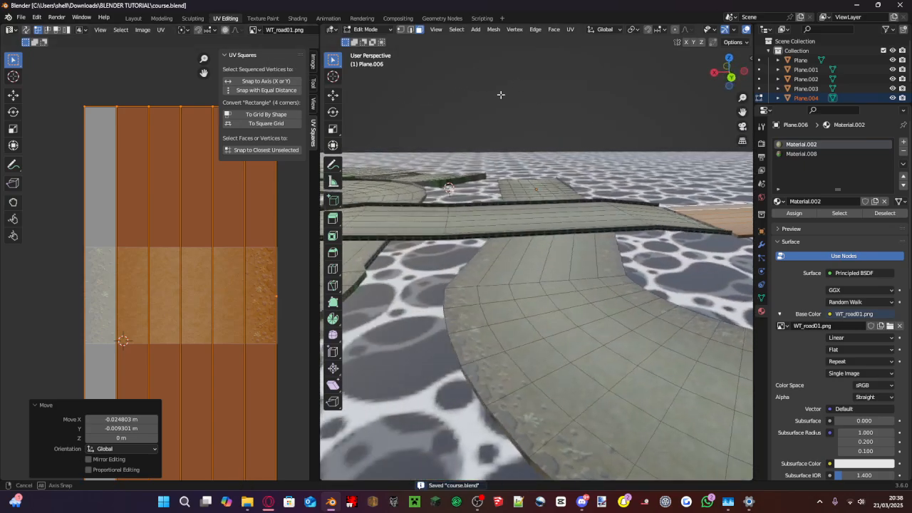
scroll(271, 257, down, 4)
middle_drag(440, 247, 480, 245)
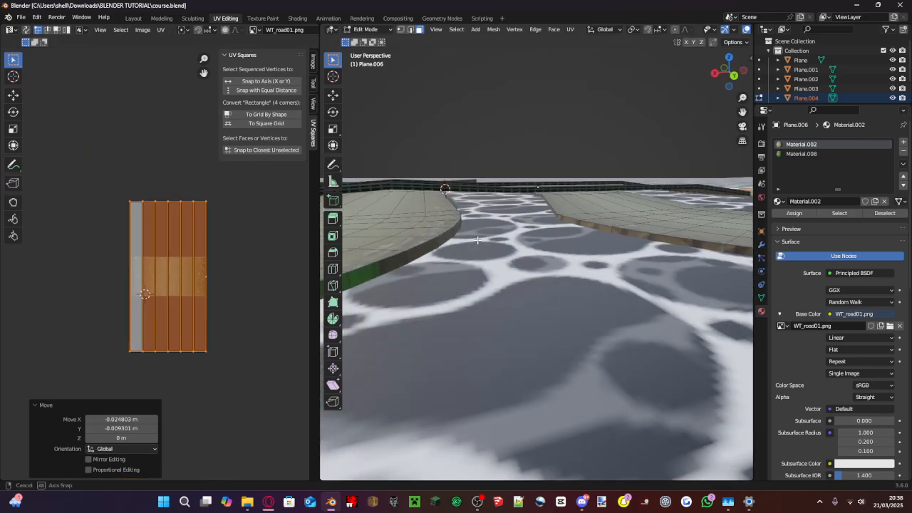
scroll(481, 245, down, 5)
scroll(480, 245, up, 4)
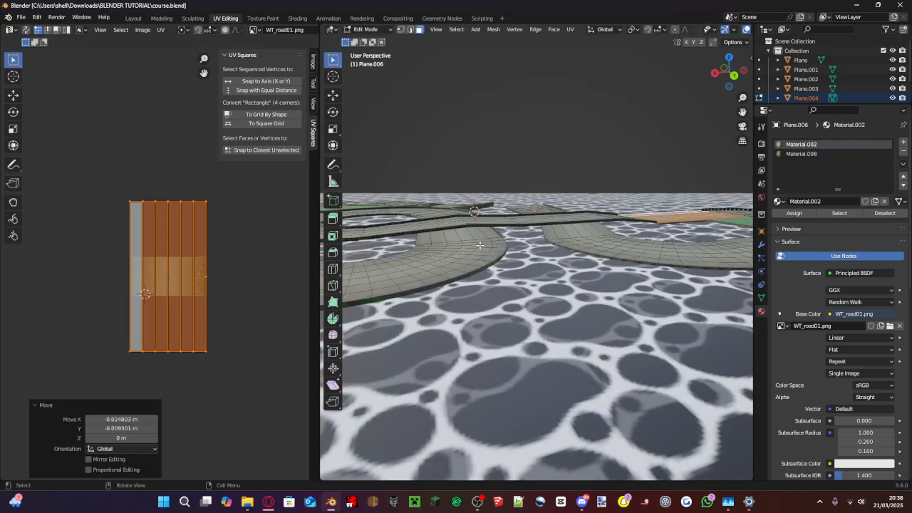
scroll(442, 195, down, 4)
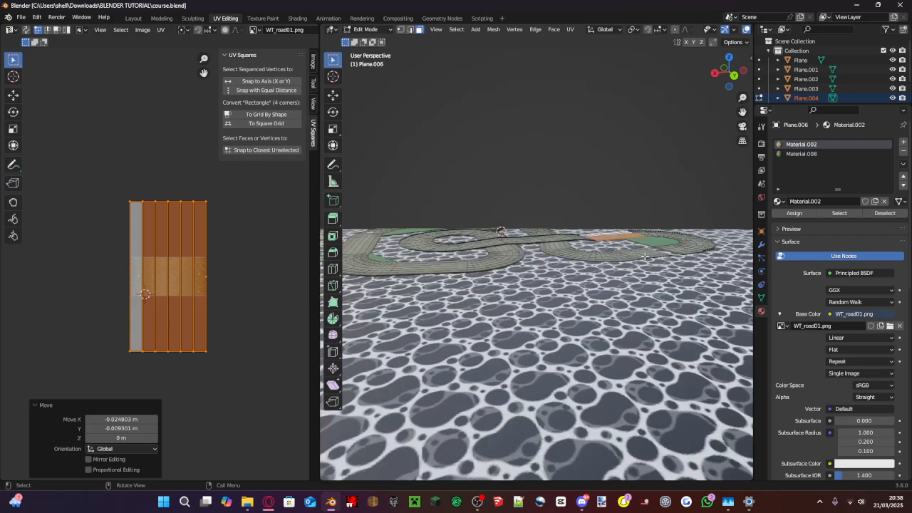
scroll(523, 299, up, 4)
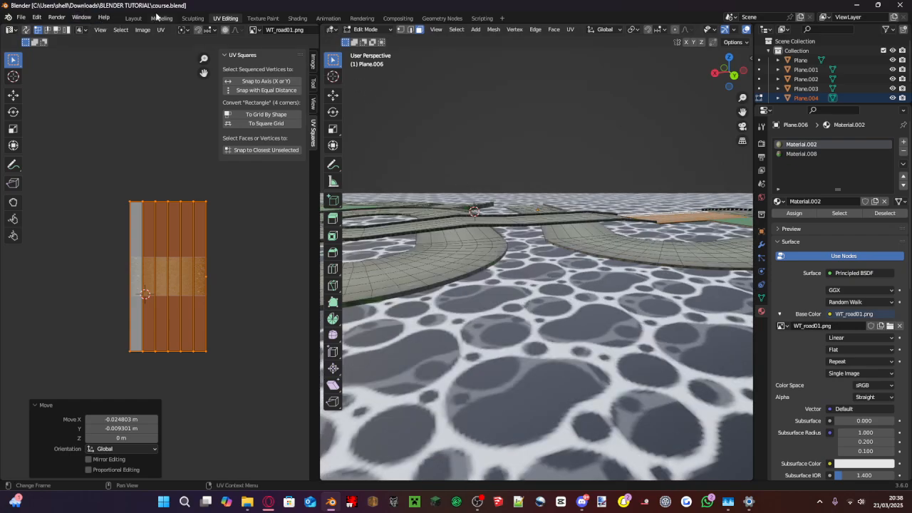
- Switch to the Layout workspace, select only the road object and enter Edit Mode on it
click(134, 18)
middle_drag(324, 214, 368, 223)
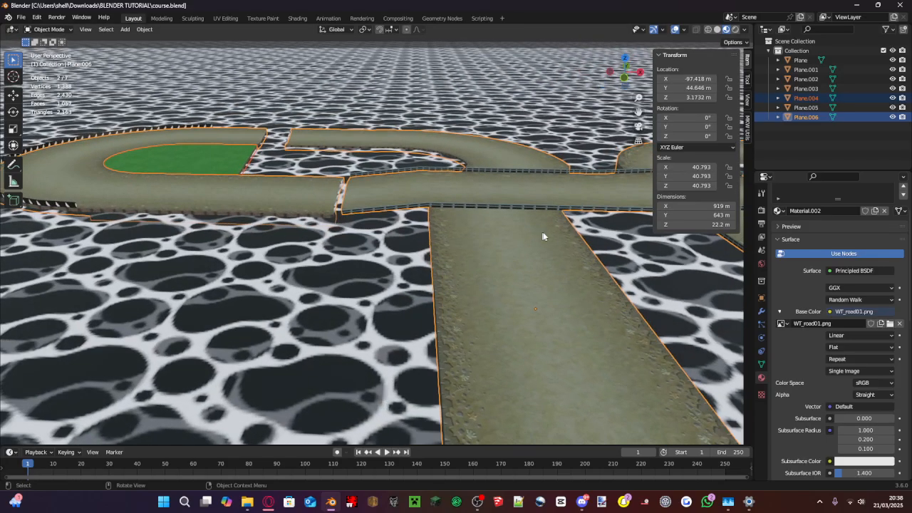
click(543, 236)
scroll(544, 236, down, 4)
key(Tab)
middle_drag(552, 251, 523, 284)
middle_drag(524, 284, 485, 301)
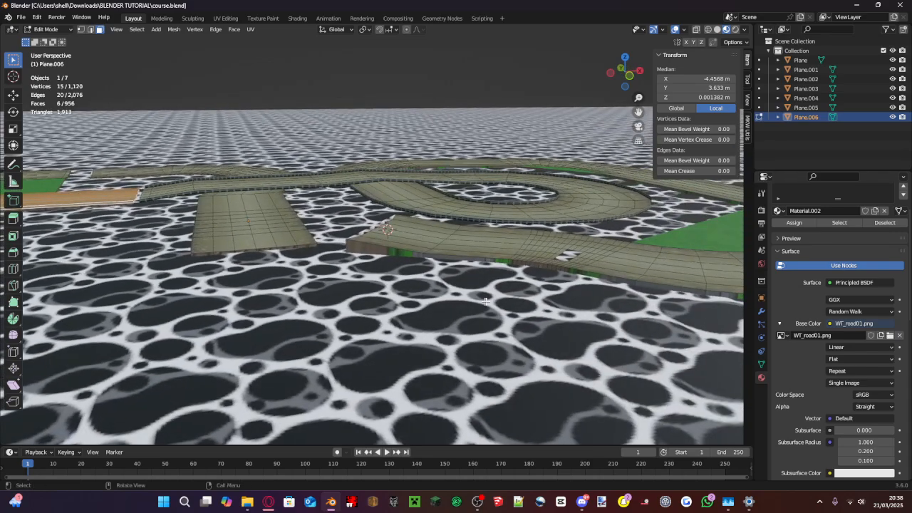
alt+shift+click(370, 257)
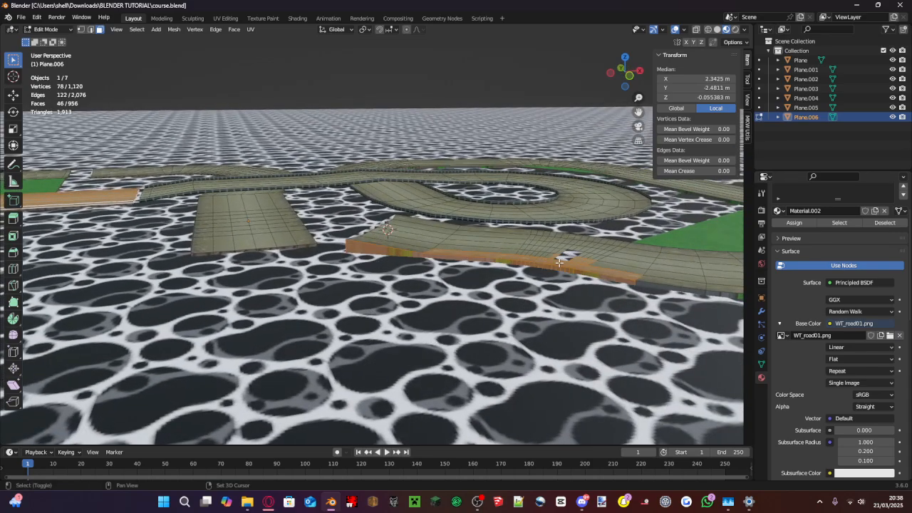
middle_drag(503, 379, 534, 413)
shift+click(540, 319)
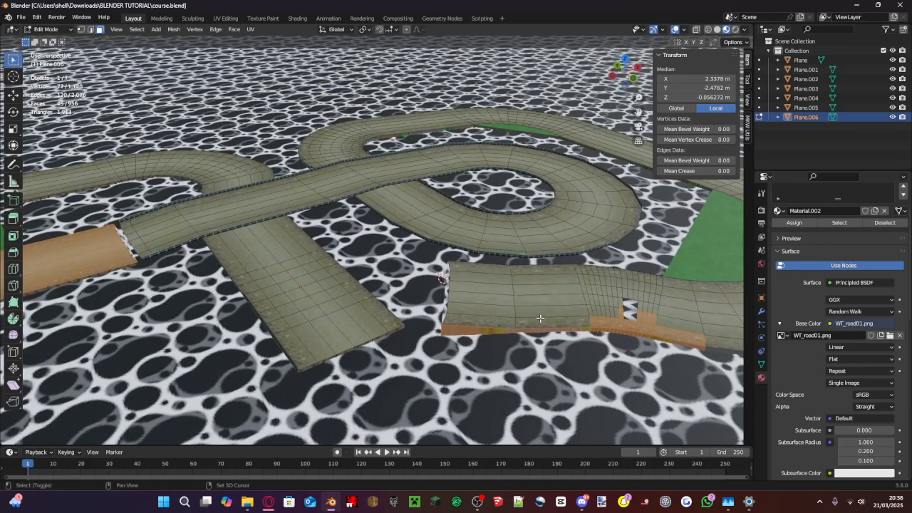
click(693, 401)
- Select the outer side wall faces from the road's open end to the curve around the green area
shift+middle_drag(695, 403, 625, 281)
drag(635, 279, 370, 175)
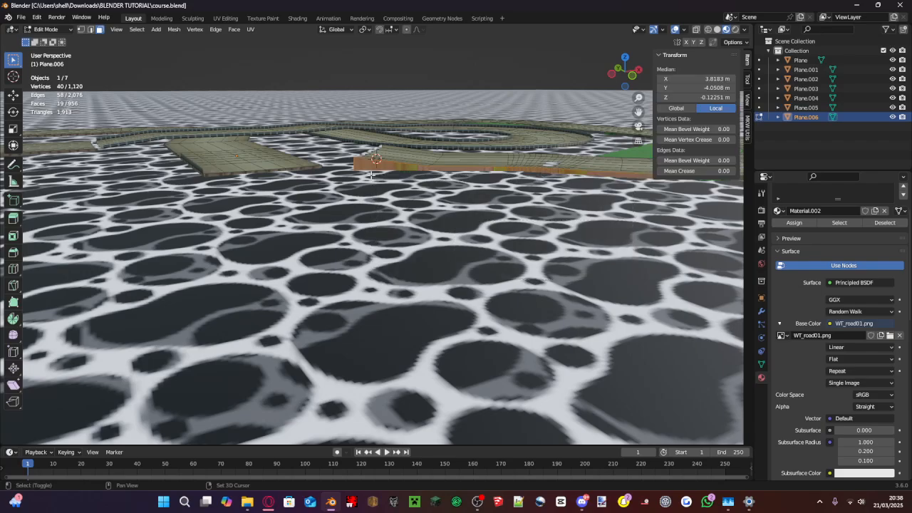
shift+middle_drag(598, 202, 441, 231)
shift+drag(524, 259, 419, 214)
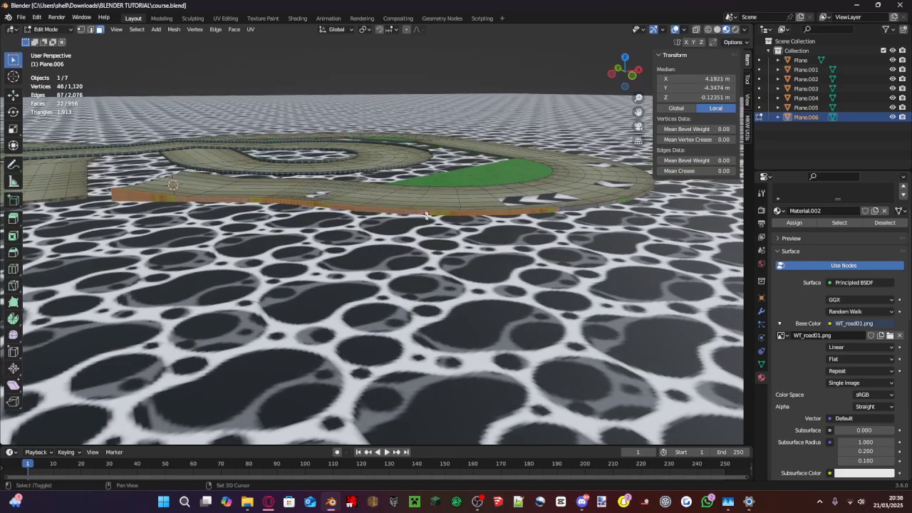
shift+middle_drag(599, 240, 472, 230)
shift+middle_drag(534, 235, 492, 234)
shift+drag(492, 234, 312, 191)
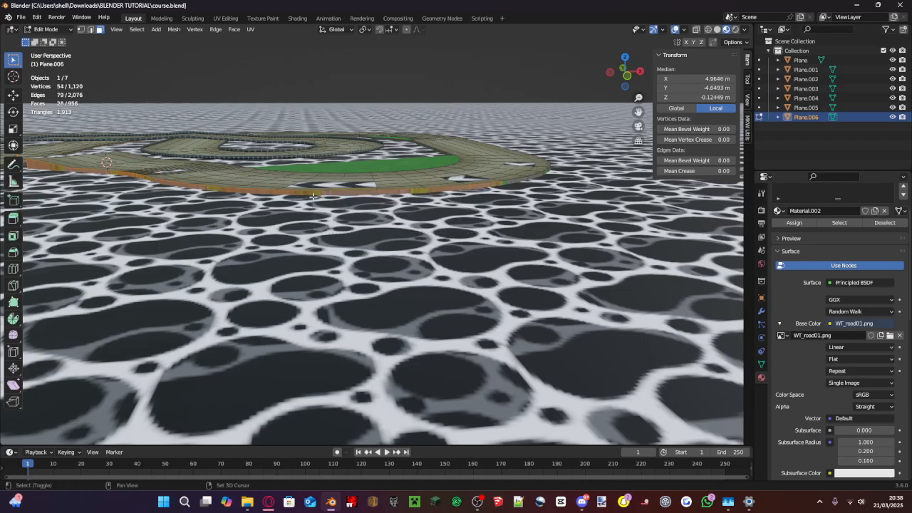
- Add the outer side wall faces around the curve and along the following straight to the selection
shift+middle_drag(491, 221, 456, 218)
middle_drag(499, 216, 440, 215)
shift+drag(439, 214, 331, 191)
middle_drag(467, 223, 416, 228)
shift+drag(415, 228, 311, 196)
middle_drag(417, 227, 439, 224)
shift+click(437, 214)
middle_drag(502, 214, 461, 216)
shift+drag(470, 228, 428, 212)
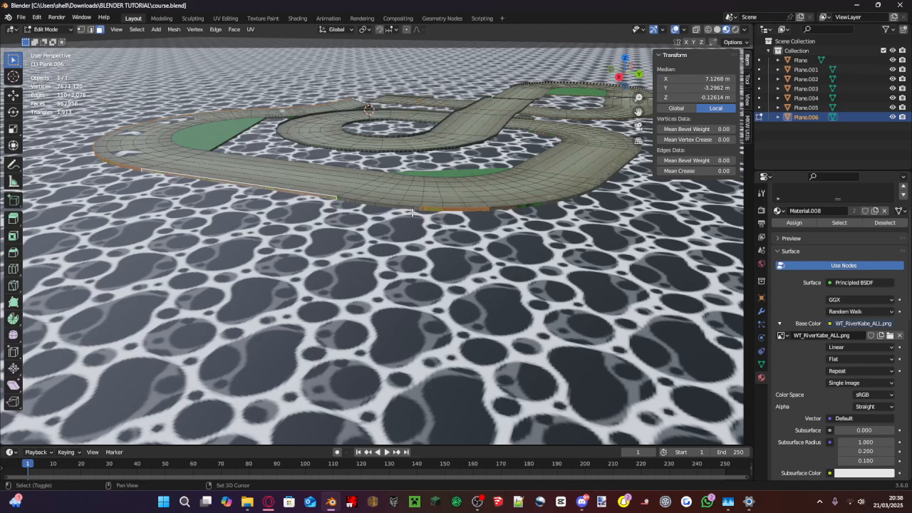
shift+click(368, 206)
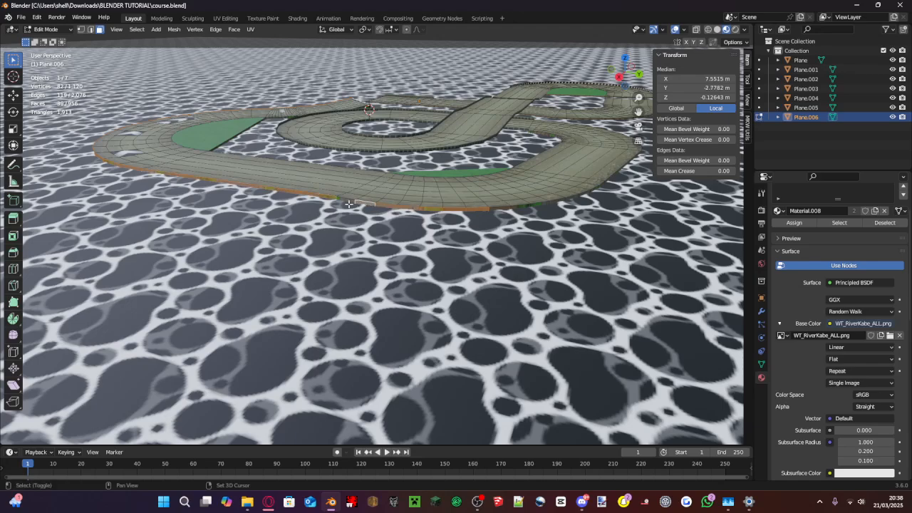